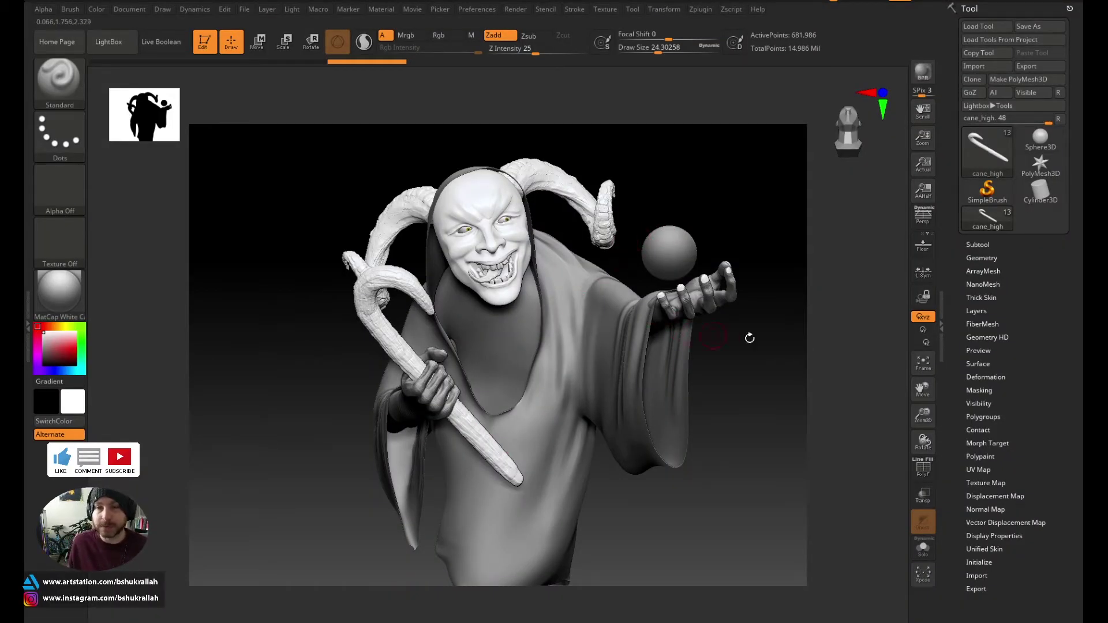
- Isolate the body subtool under the robe, examine its basic shape, and show the whole character again
drag(784, 394, 882, 279)
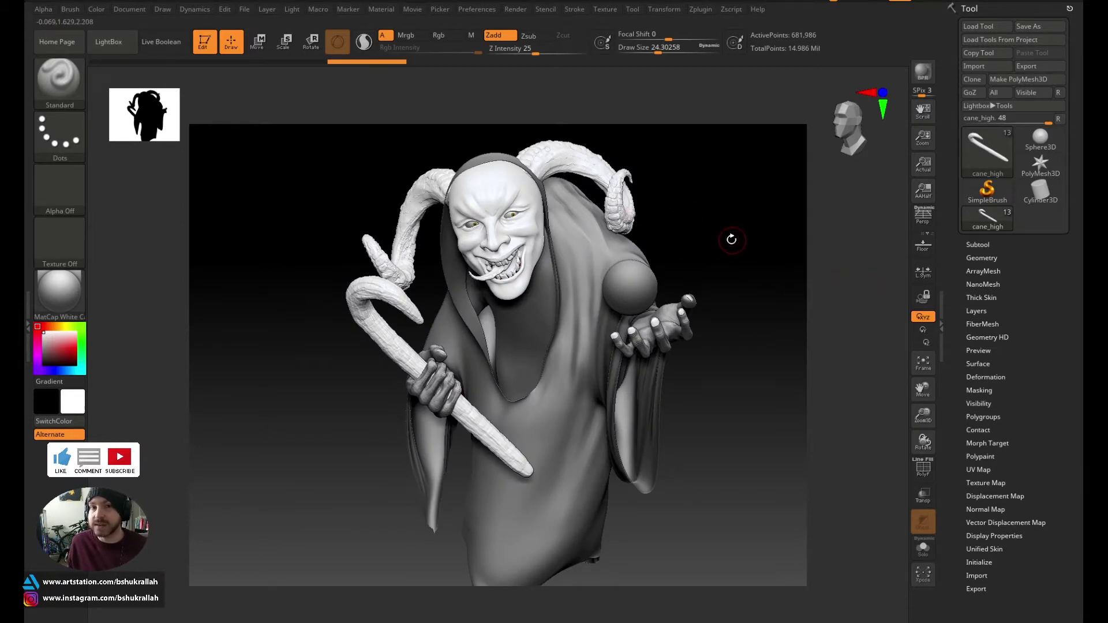
drag(741, 215, 652, 358)
alt+click(569, 358)
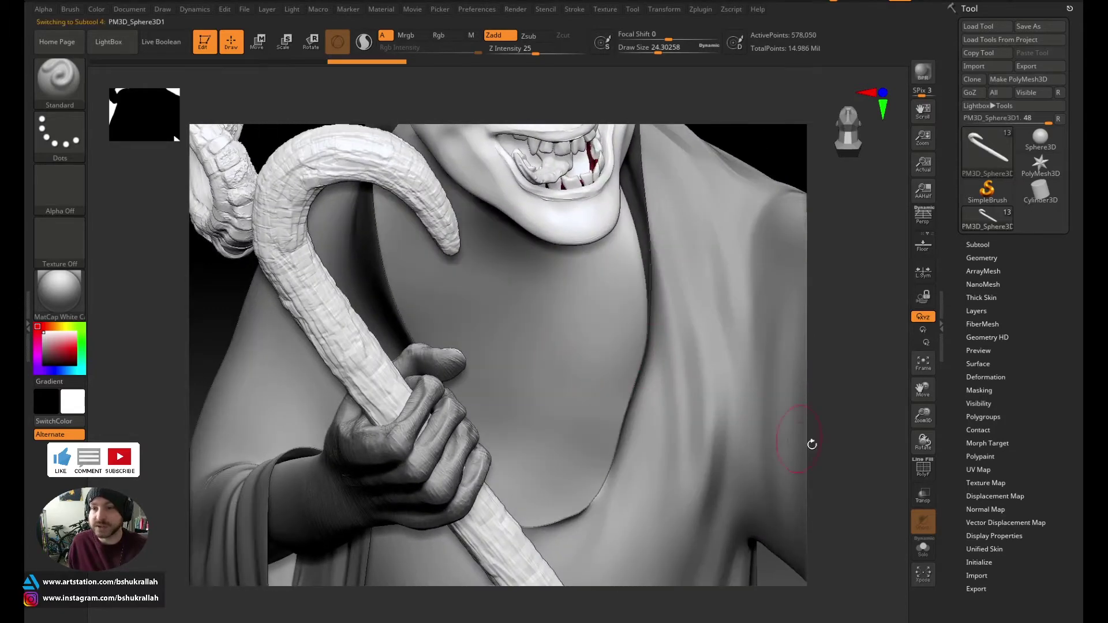
click(922, 548)
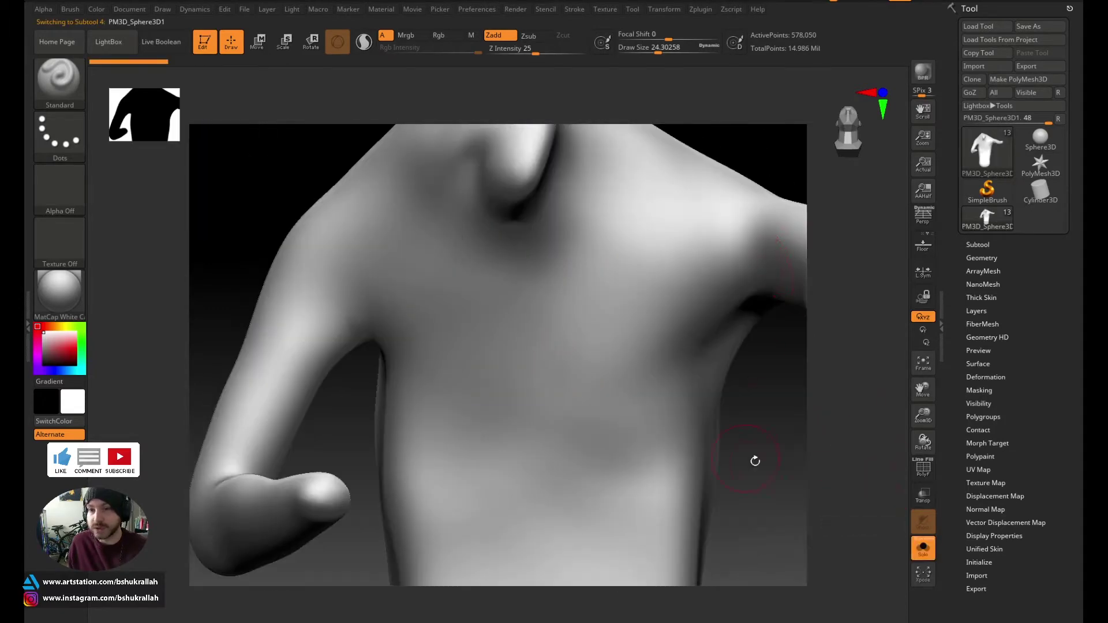
alt+drag(768, 456, 712, 210)
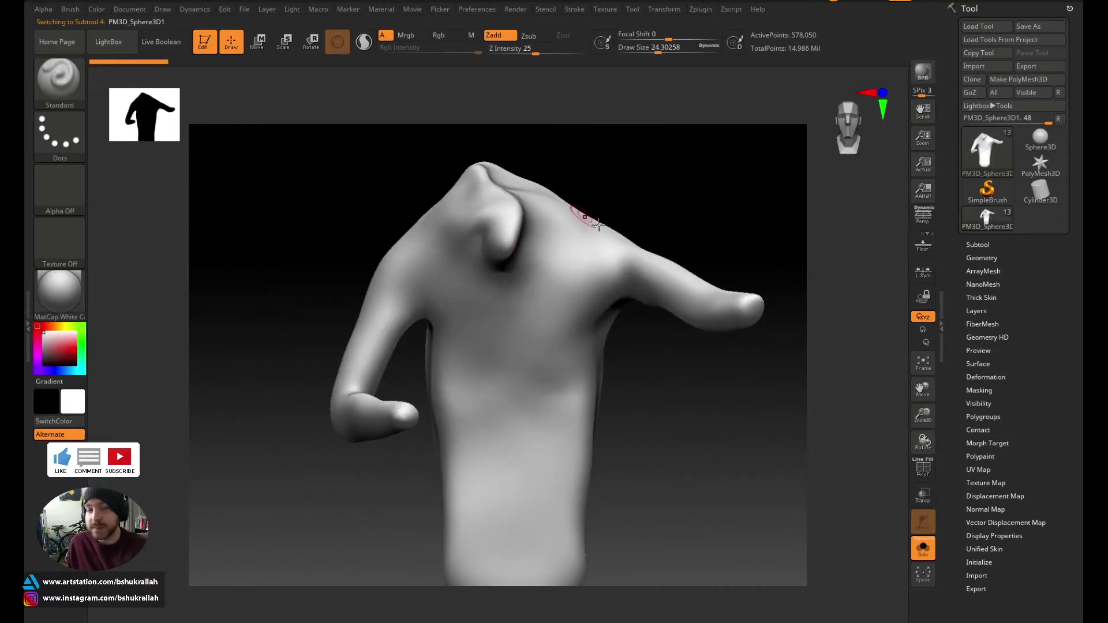
click(923, 548)
drag(883, 242, 851, 179)
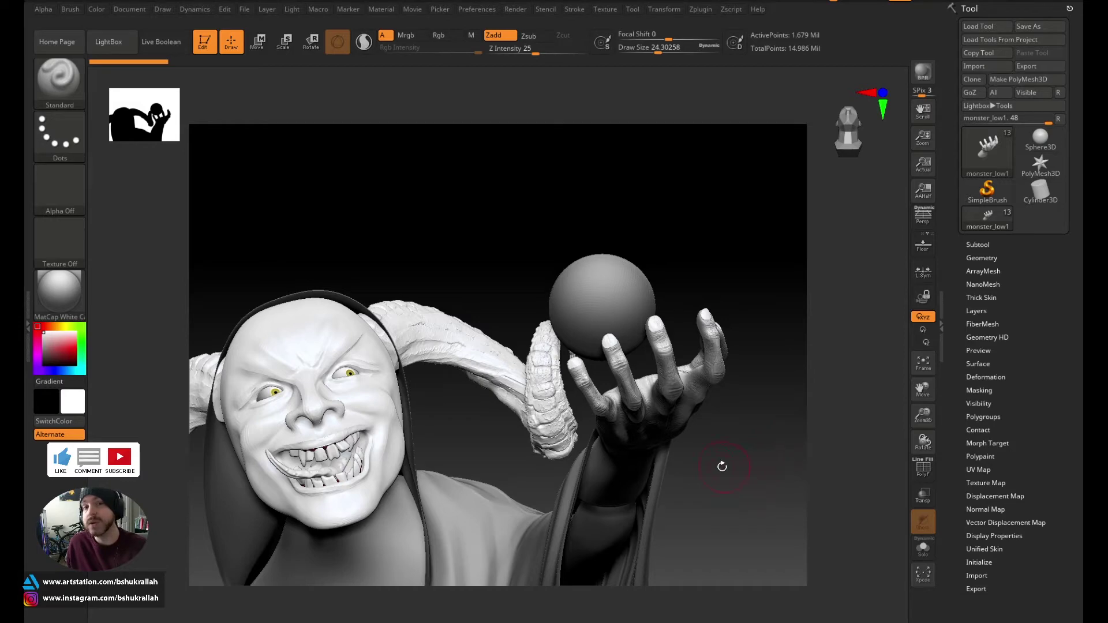
- Isolate the hand subtool that holds the sphere and examine its skin detail and wrist from several angles
alt+drag(753, 455, 751, 571)
alt+drag(762, 502, 716, 542)
click(643, 567)
alt+drag(721, 482, 709, 429)
alt+drag(687, 482, 708, 358)
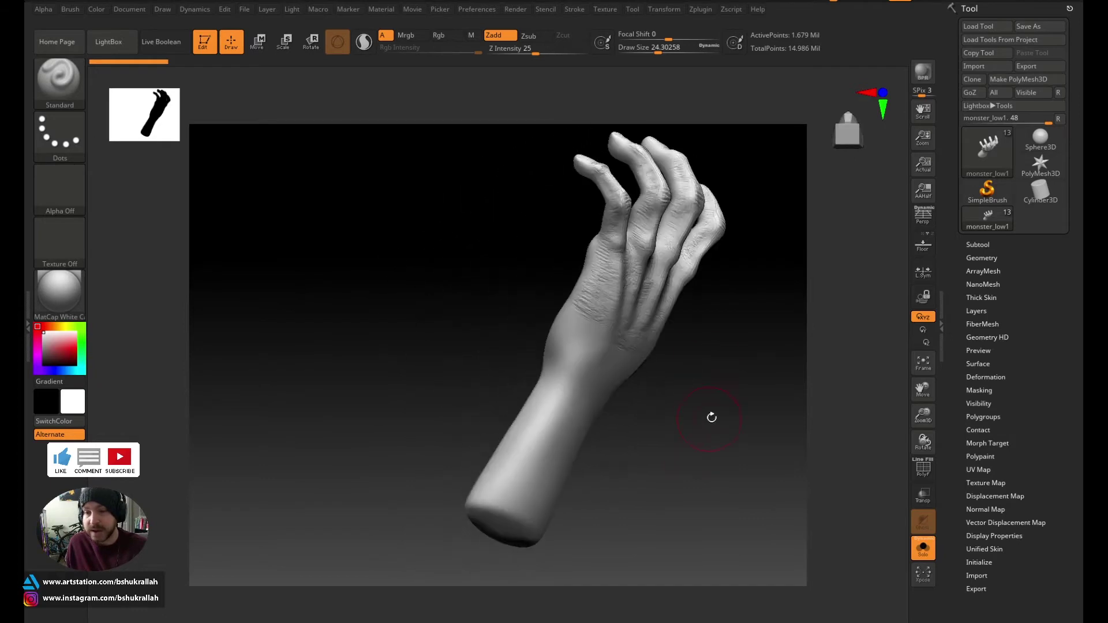
alt+drag(710, 416, 725, 501)
mouse_move(749, 339)
mouse_down()
mouse_move(759, 329)
mouse_move(731, 366)
mouse_move(727, 405)
mouse_move(725, 390)
mouse_up()
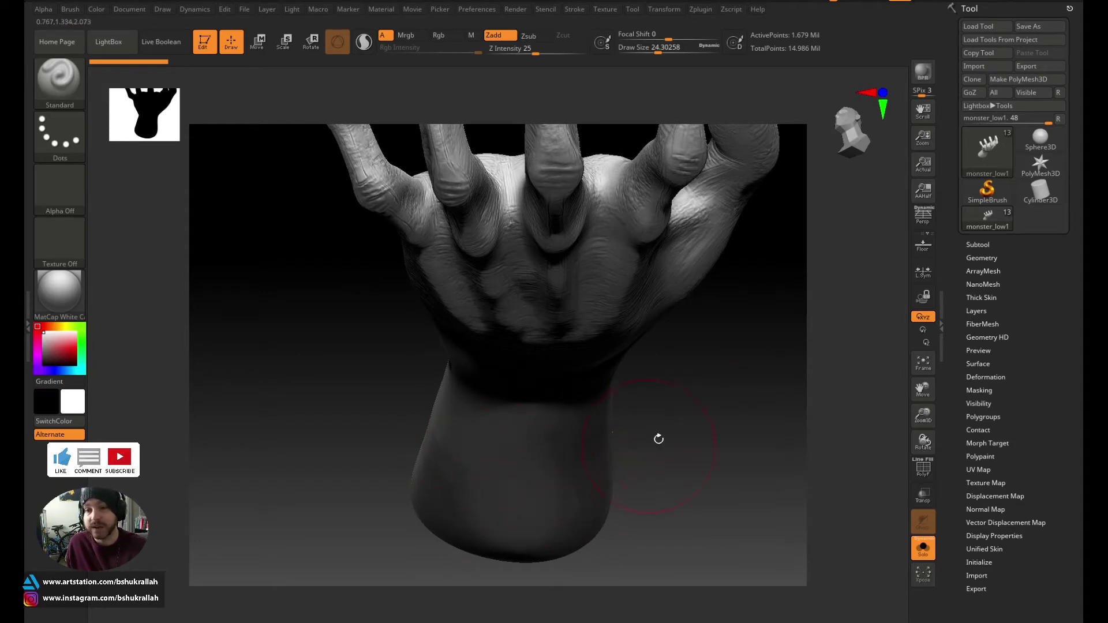
drag(705, 441, 700, 472)
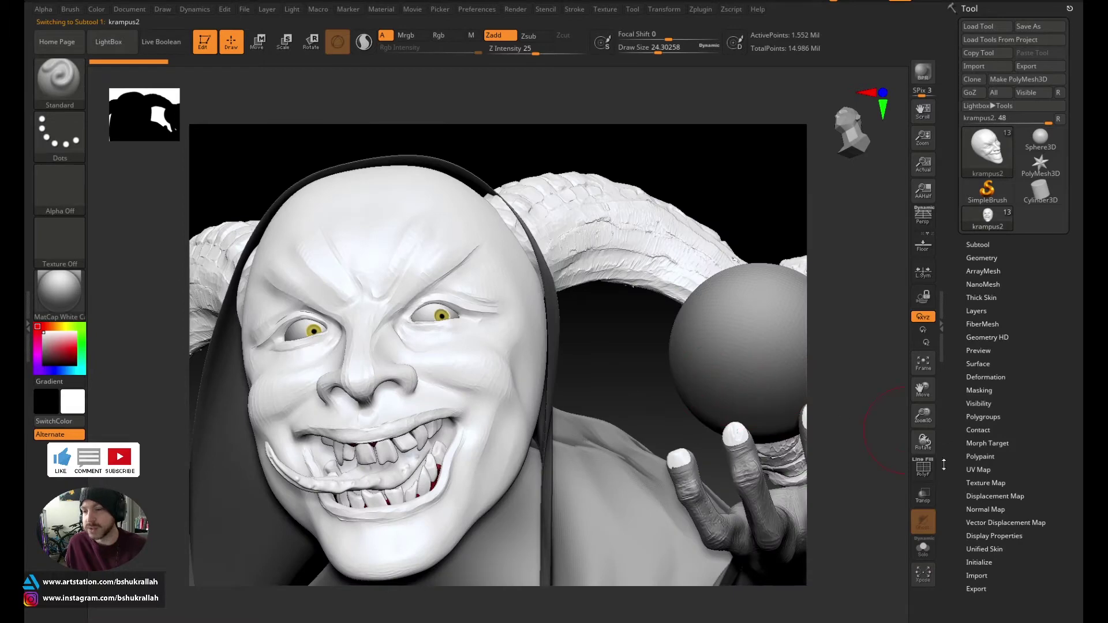
- Show the wireframe on the krampus2 head and drop it to a lower subdivision level to examine its topology
click(923, 468)
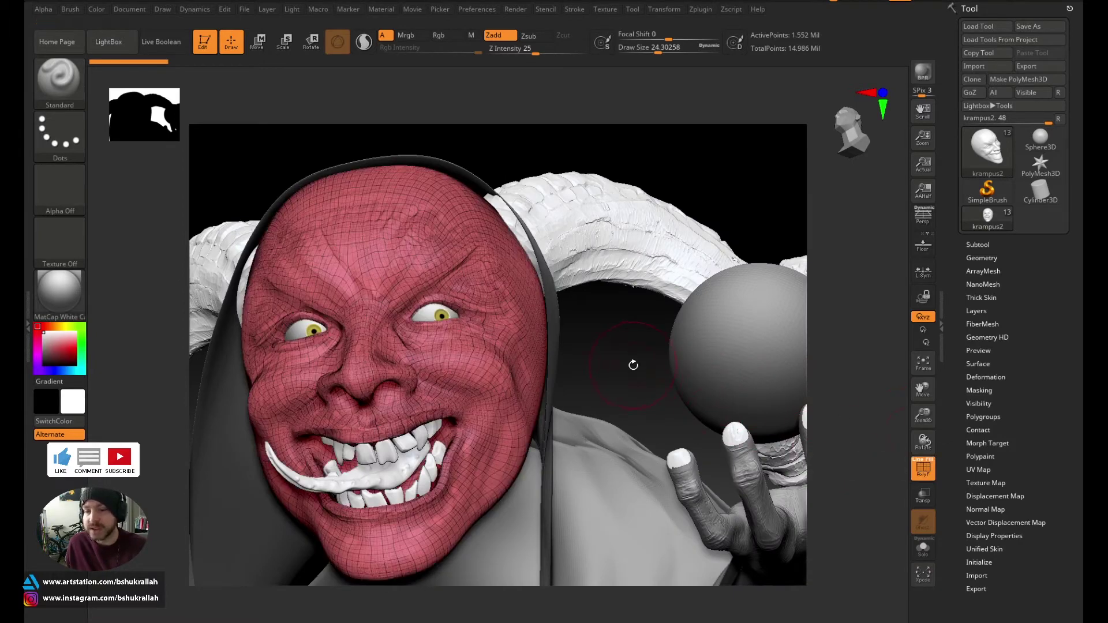
key(shift+d)
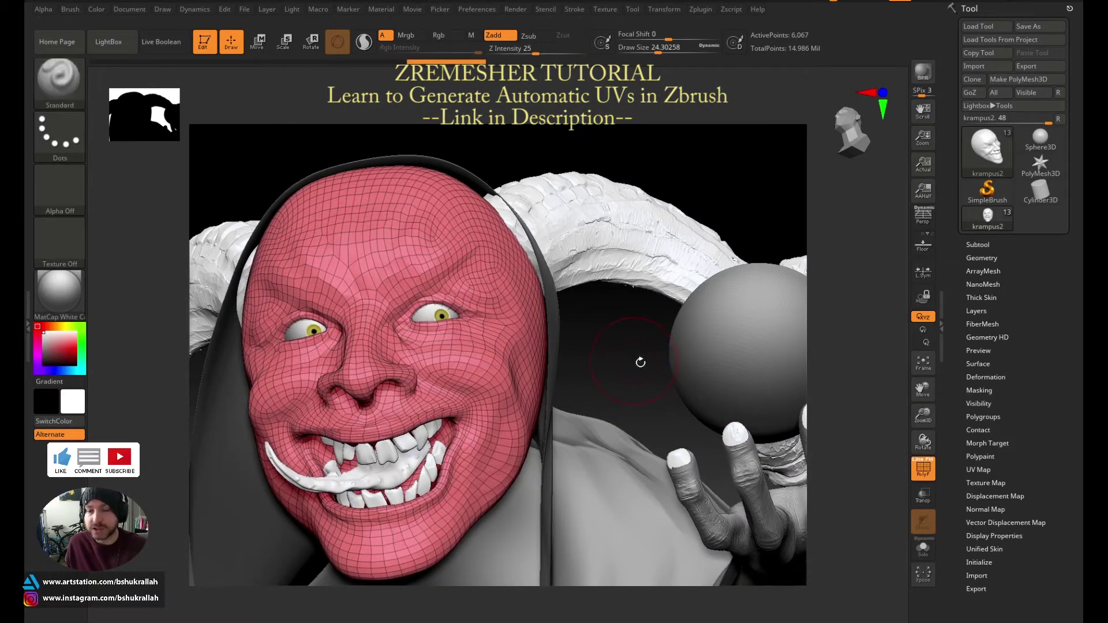
alt+drag(641, 362, 661, 396)
alt+drag(683, 311, 761, 354)
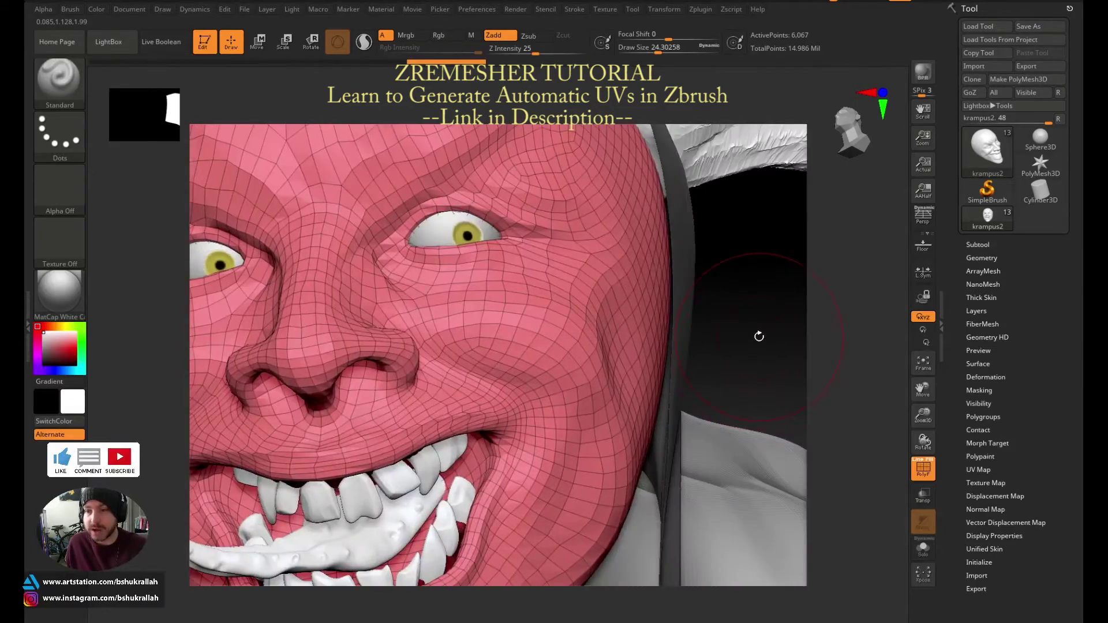
- Raise the head's subdivision by four levels, hide its wireframe, and frame the model
key(d)
key(d)
key(d)
key(d)
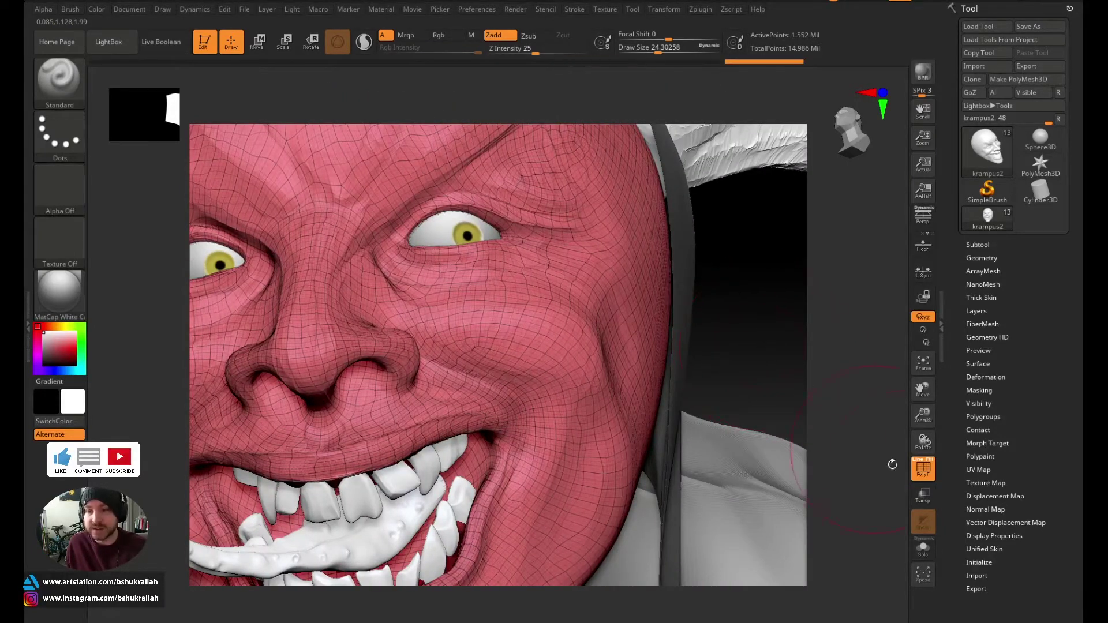
click(922, 468)
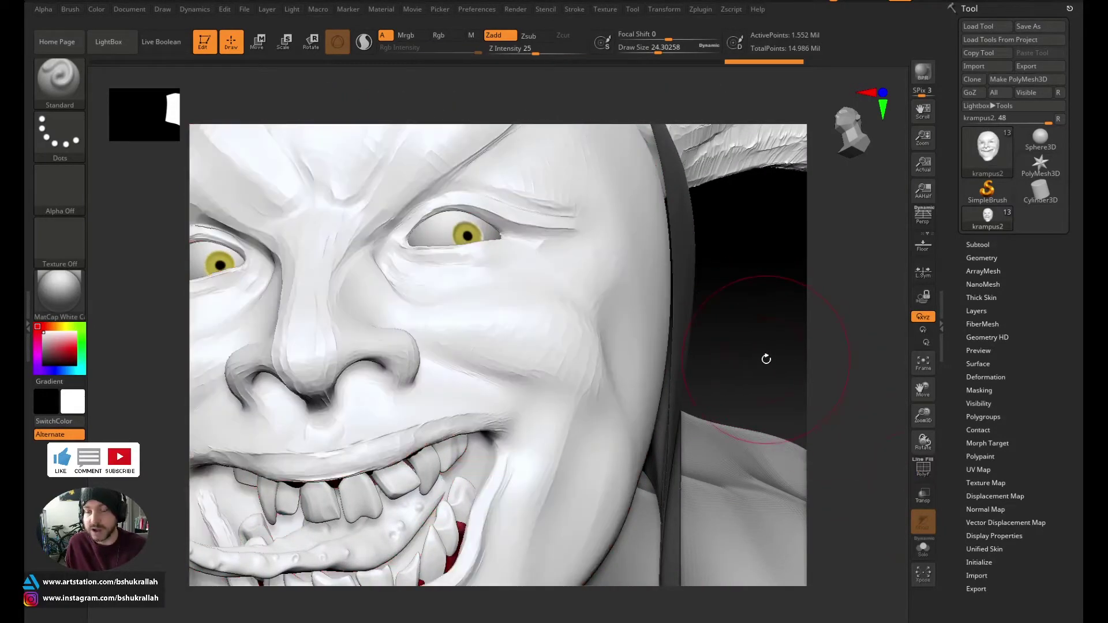
alt+drag(766, 359, 678, 253)
key(f)
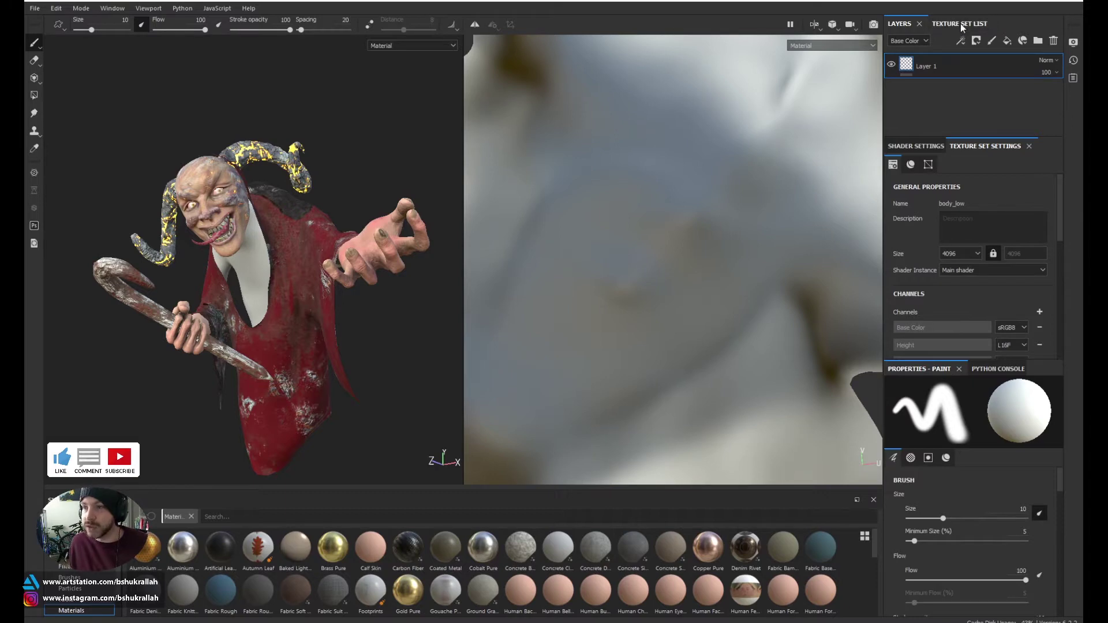
- Switch to Substance Painter and look through the list of texture sets for the textured character
click(961, 24)
click(894, 23)
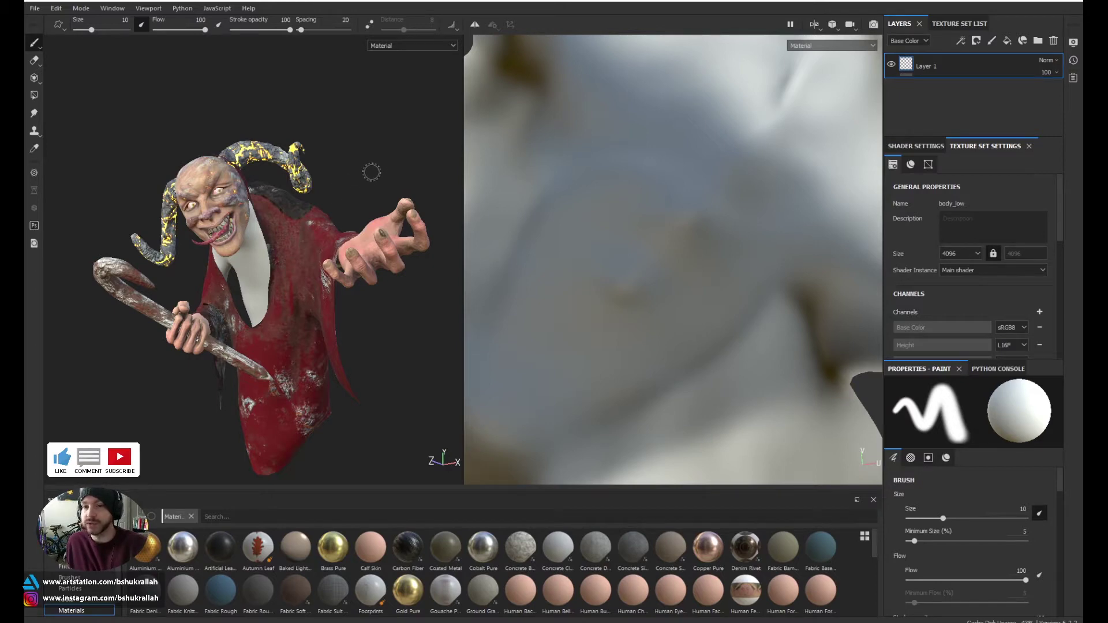
scroll(349, 173, up, 3)
click(952, 24)
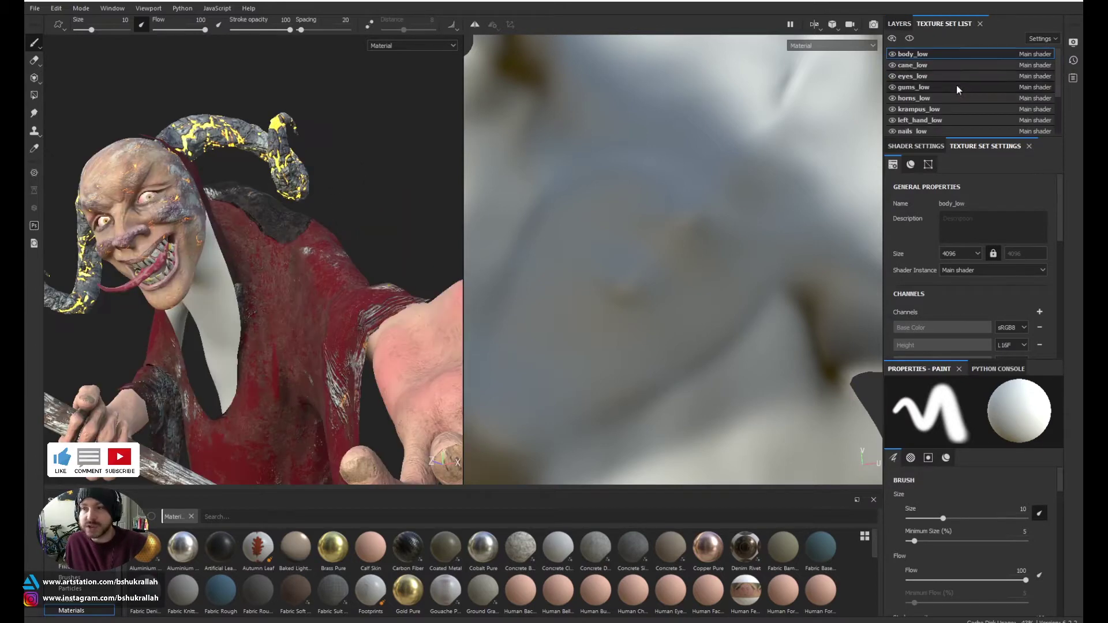
scroll(942, 109, down, 3)
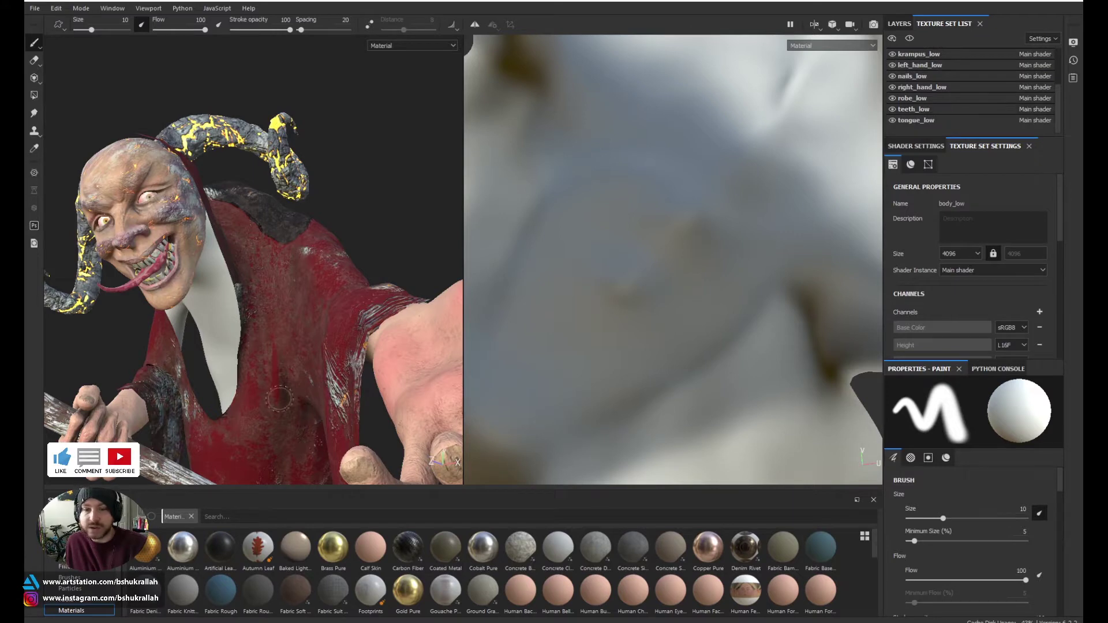
scroll(384, 190, down, 1)
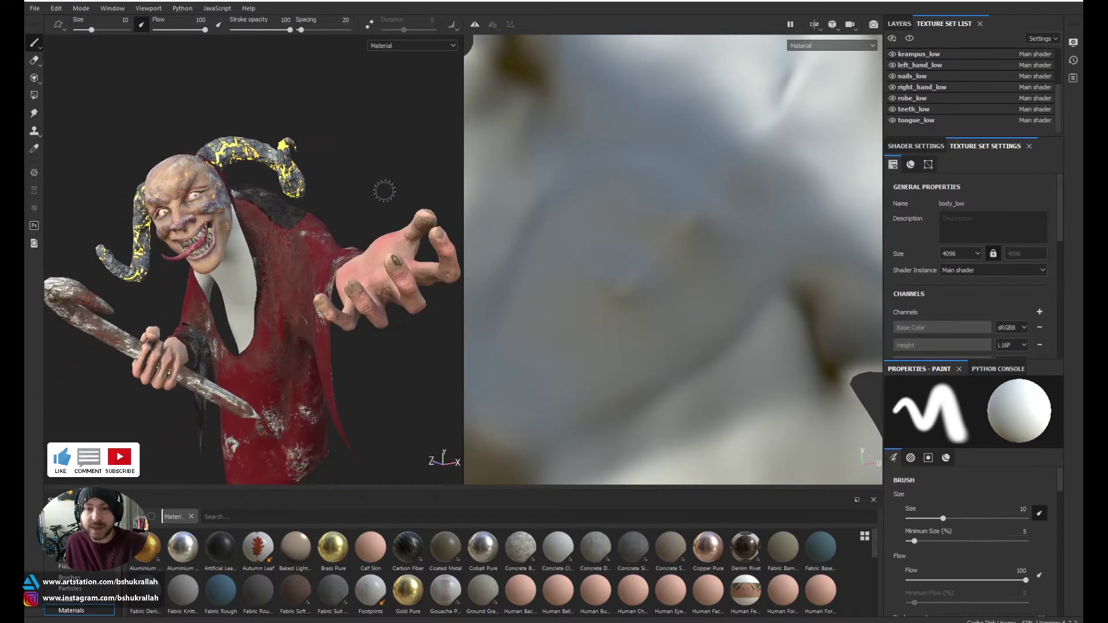
- Examine the robe_low texture set's dirt and fabric wear up close, along with the body and forearm beneath the robe
scroll(359, 240, up, 4)
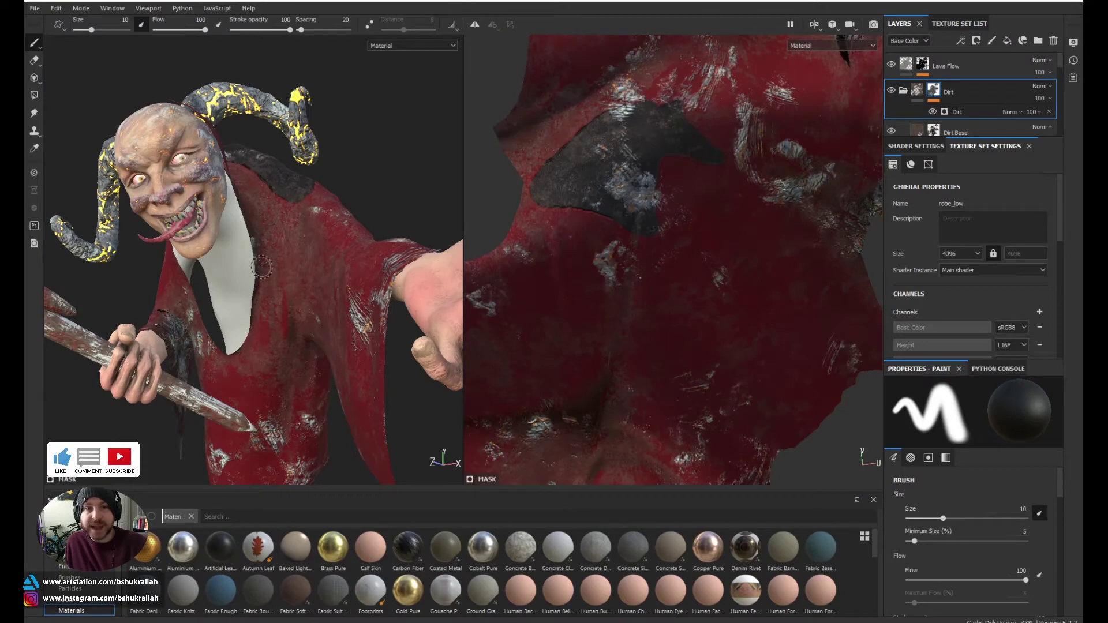
scroll(277, 301, up, 2)
scroll(278, 302, up, 3)
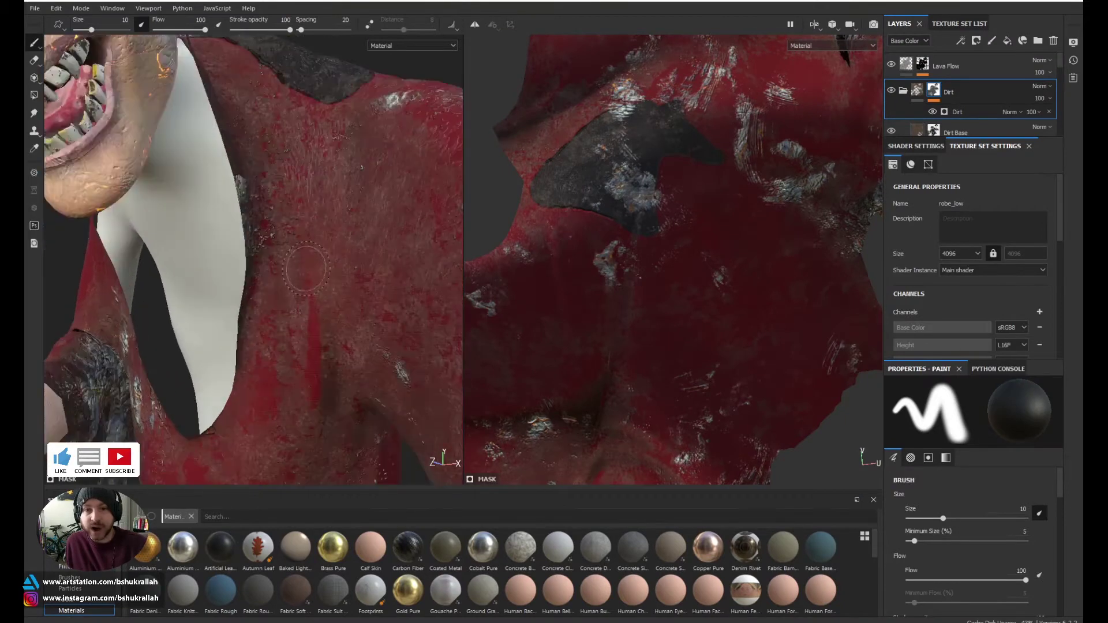
scroll(300, 252, down, 3)
alt+middle_drag(433, 107, 299, 130)
alt+drag(369, 141, 348, 88)
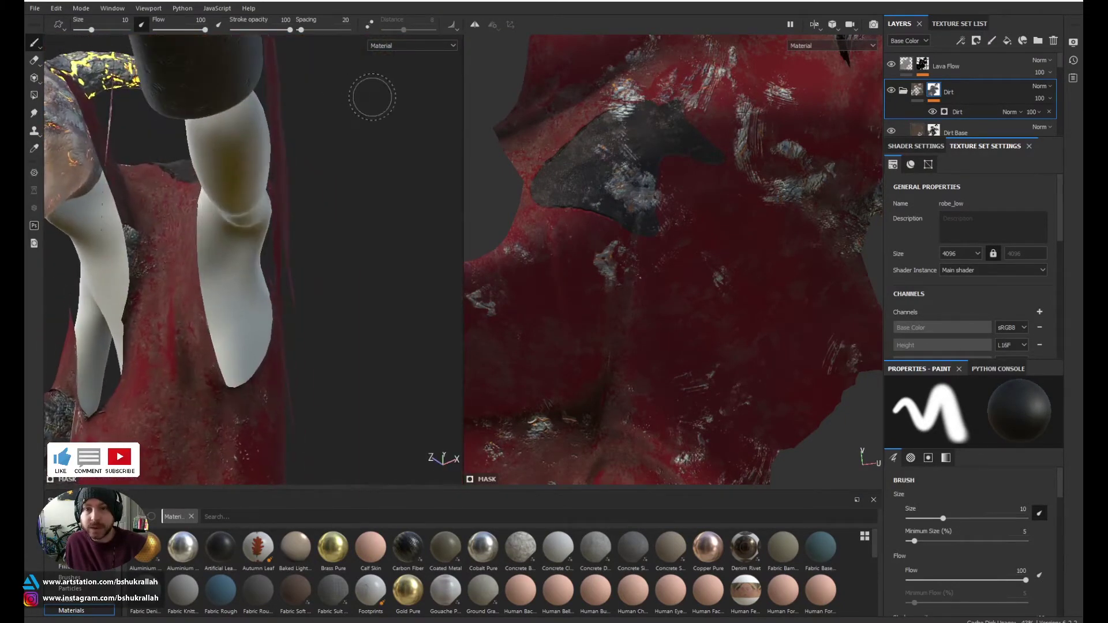
alt+middle_drag(371, 98, 383, 215)
alt+drag(381, 235, 380, 175)
alt+middle_drag(381, 119, 387, 242)
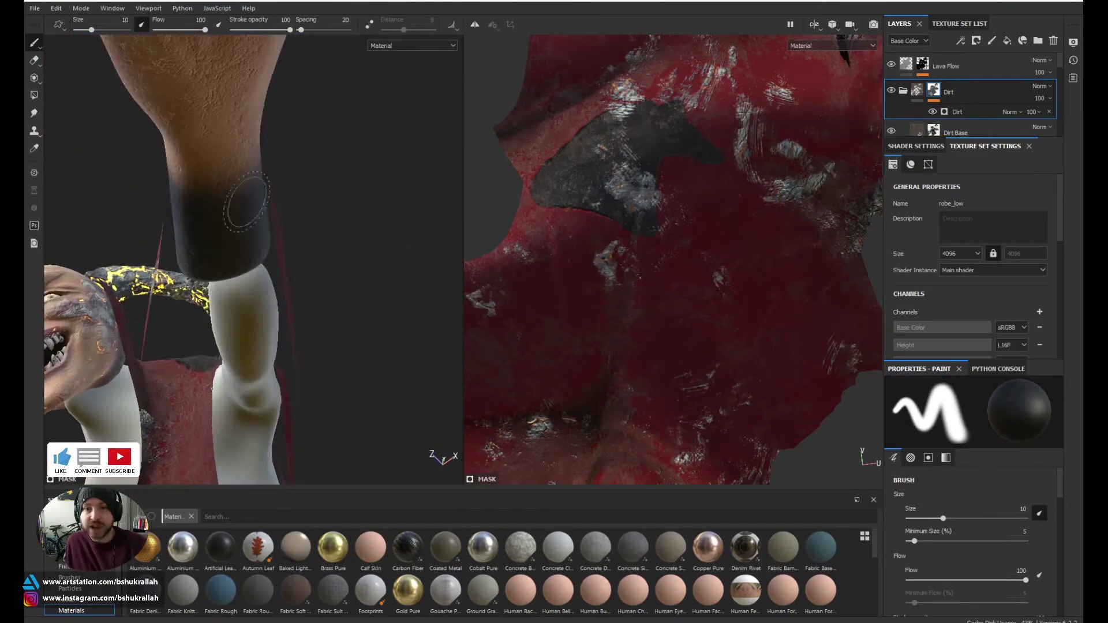
alt+drag(317, 259, 363, 210)
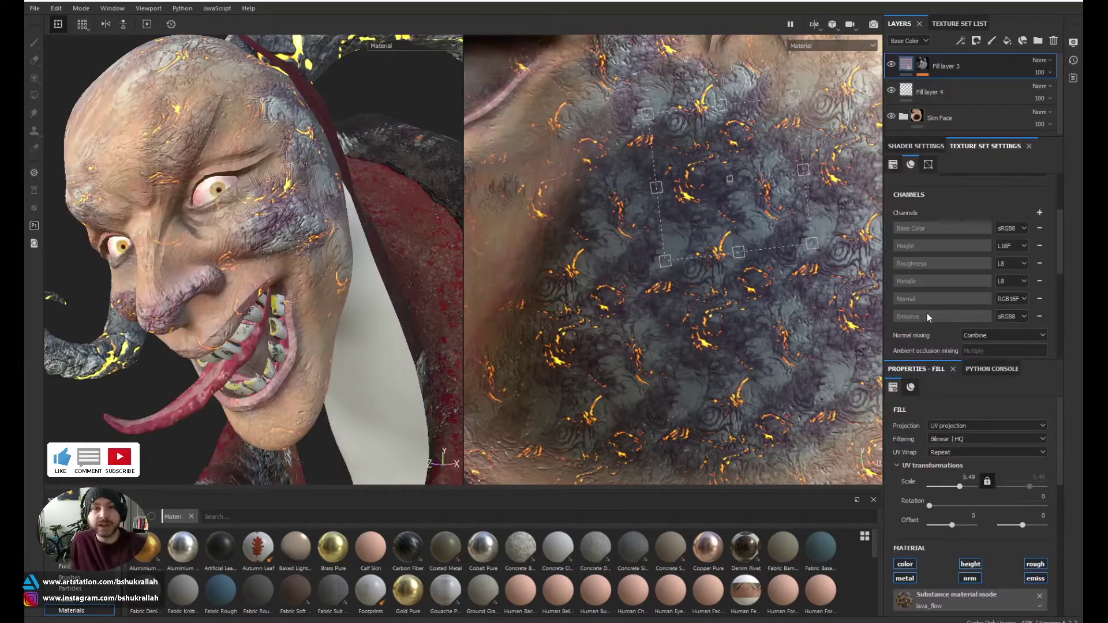
- Examine the glowing lava texture on the face and horns, and frame the model
alt+right_drag(250, 259, 252, 215)
alt+middle_drag(208, 82, 66, 148)
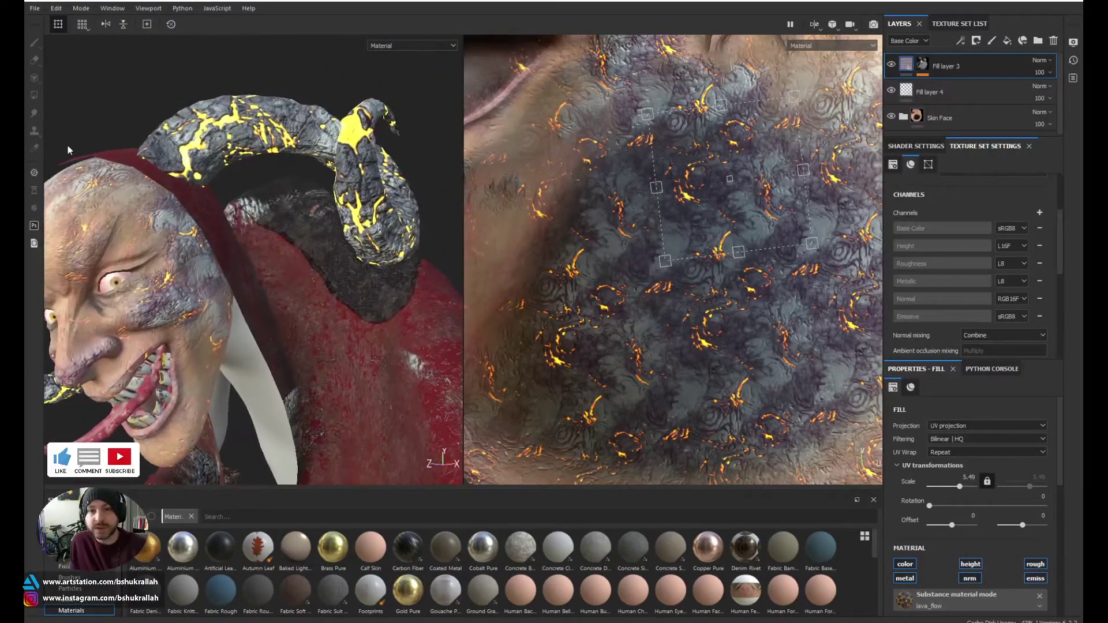
key(f)
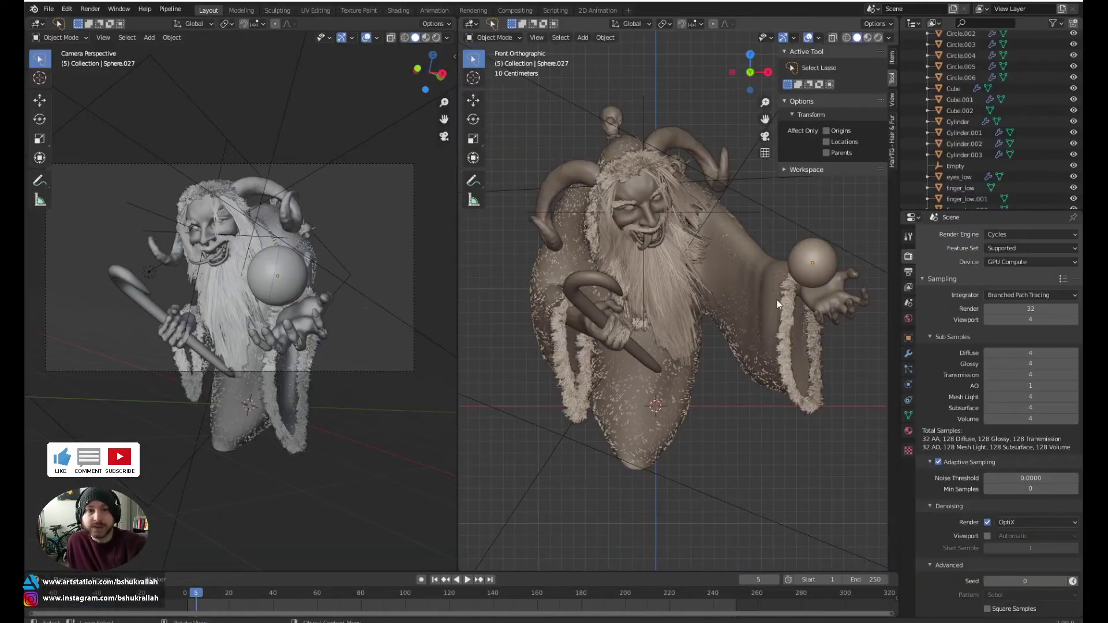
- Switch to Blender and examine the character's hair, fur trim and shoulder details from several sides in orthographic view
scroll(214, 289, up, 4)
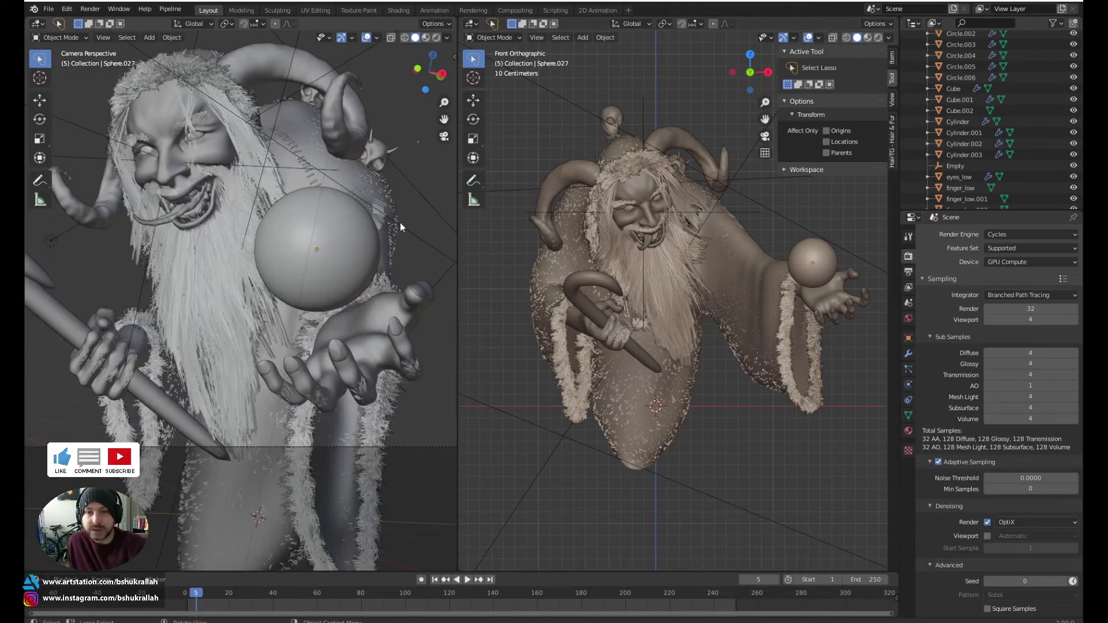
middle_drag(400, 223, 317, 248)
scroll(308, 260, up, 2)
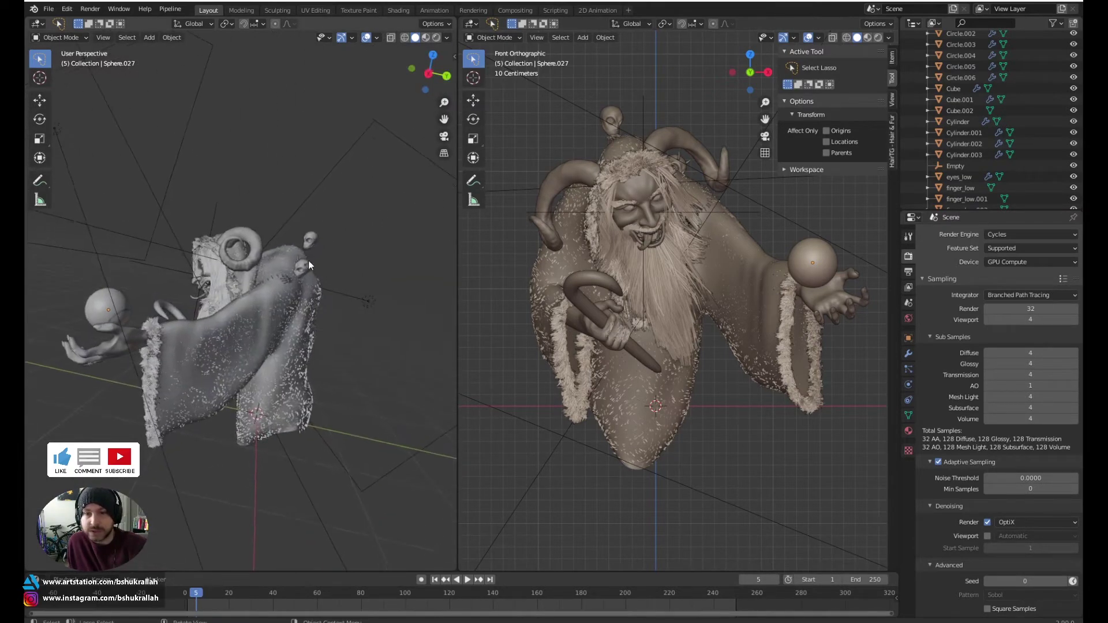
key(KP_5)
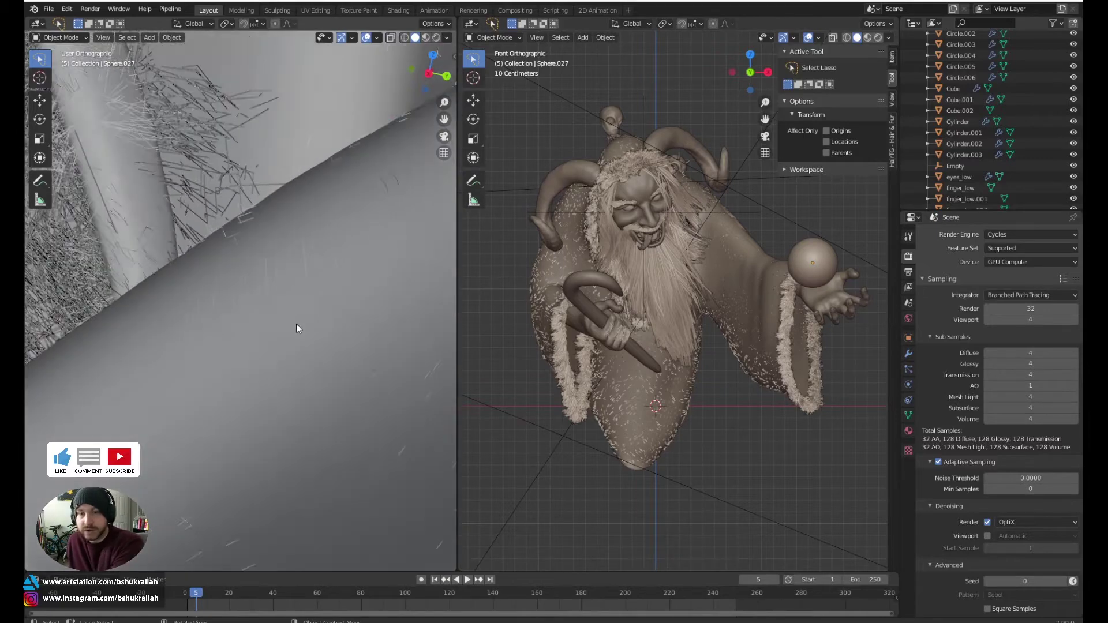
scroll(296, 324, down, 10)
shift+middle_drag(372, 281, 261, 360)
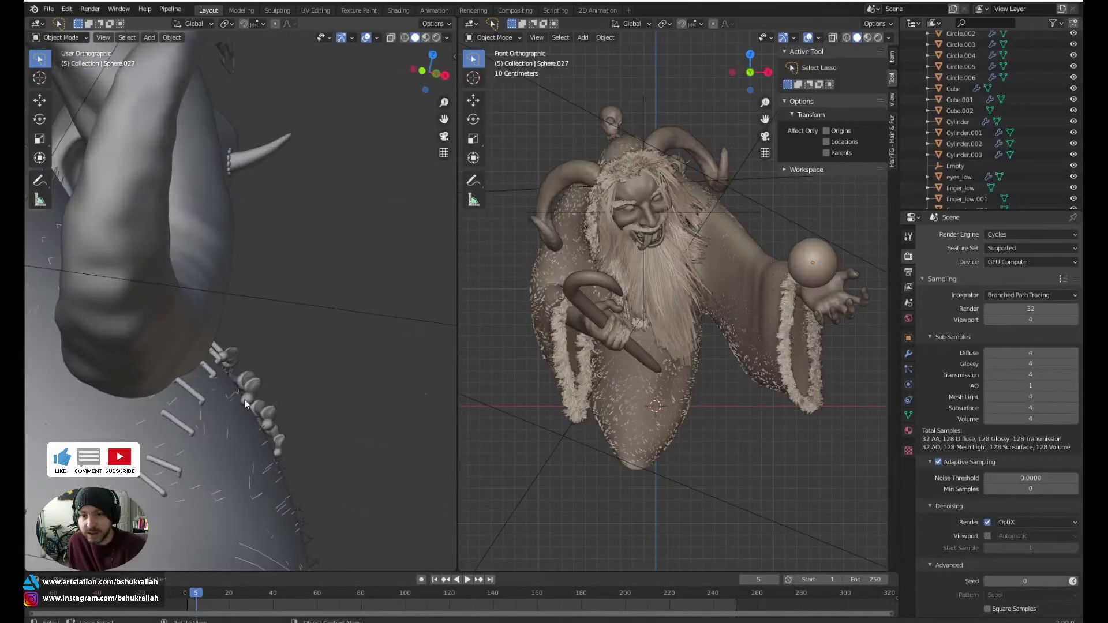
middle_drag(276, 439, 196, 377)
middle_drag(133, 422, 341, 393)
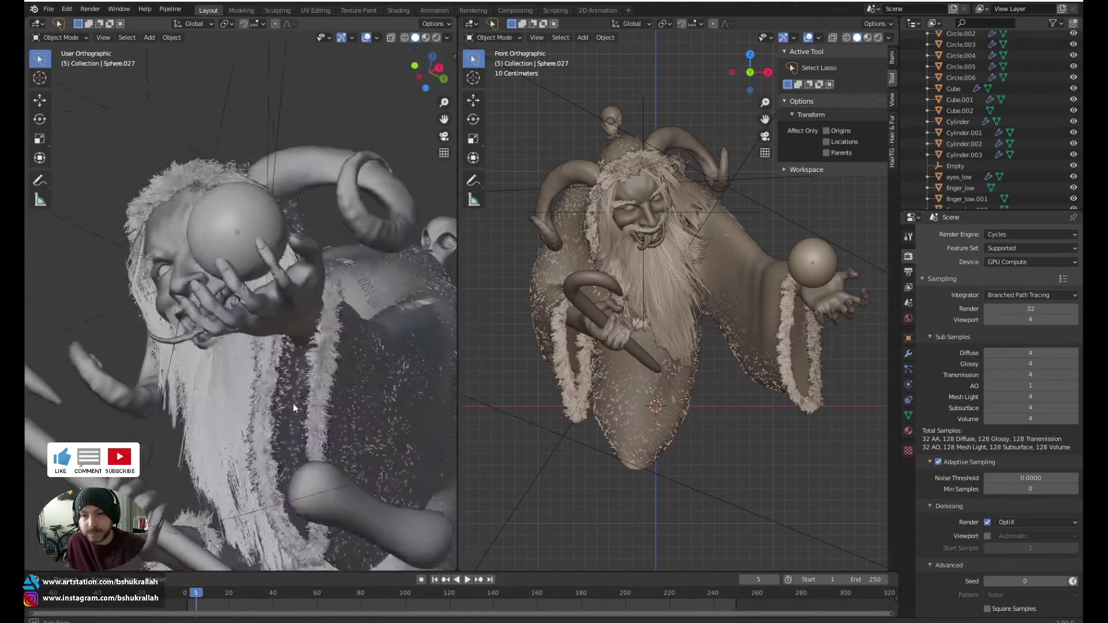
middle_drag(293, 407, 301, 433)
scroll(301, 426, up, 4)
scroll(300, 347, down, 4)
middle_drag(300, 347, 326, 351)
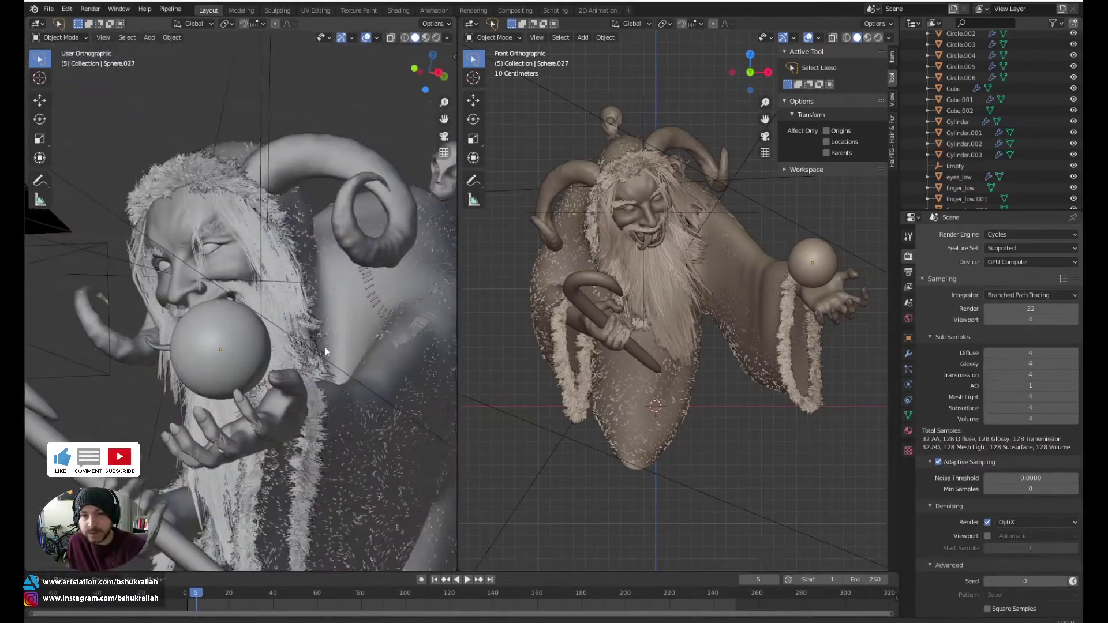
- Select the stitches on the robe's shoulder and enter Edit Mode to examine their mesh up close
shift+middle_drag(390, 308, 317, 256)
scroll(173, 381, up, 8)
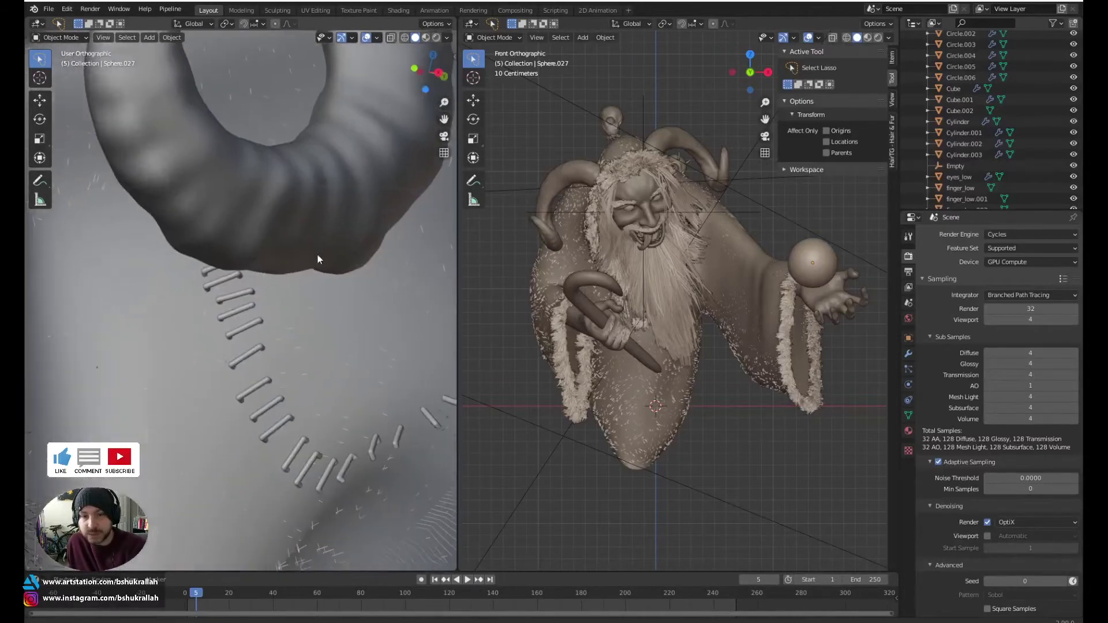
click(251, 327)
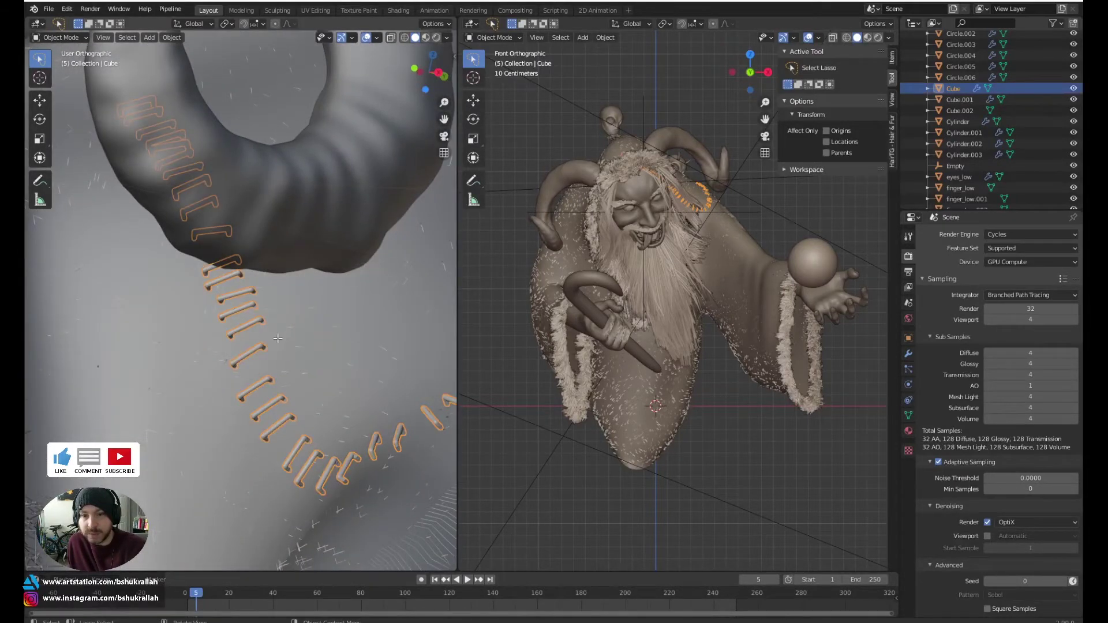
key(Tab)
middle_drag(277, 338, 289, 326)
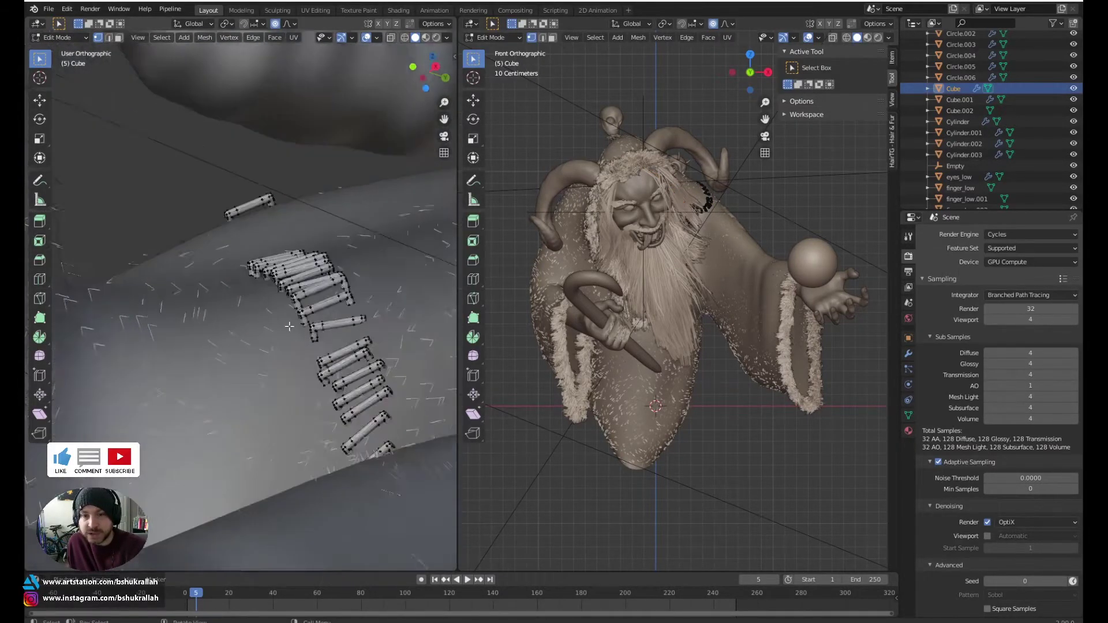
scroll(289, 326, up, 8)
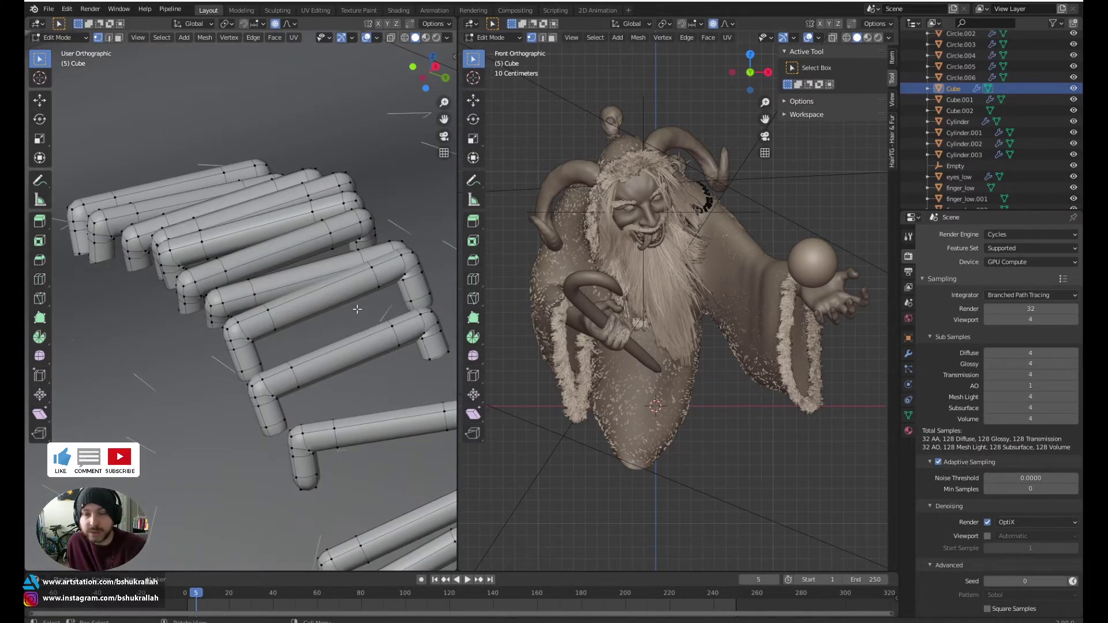
- Leave Edit Mode on the shoulder stitches and examine the whole character from the front
scroll(353, 317, down, 11)
key(Tab)
scroll(237, 376, down, 5)
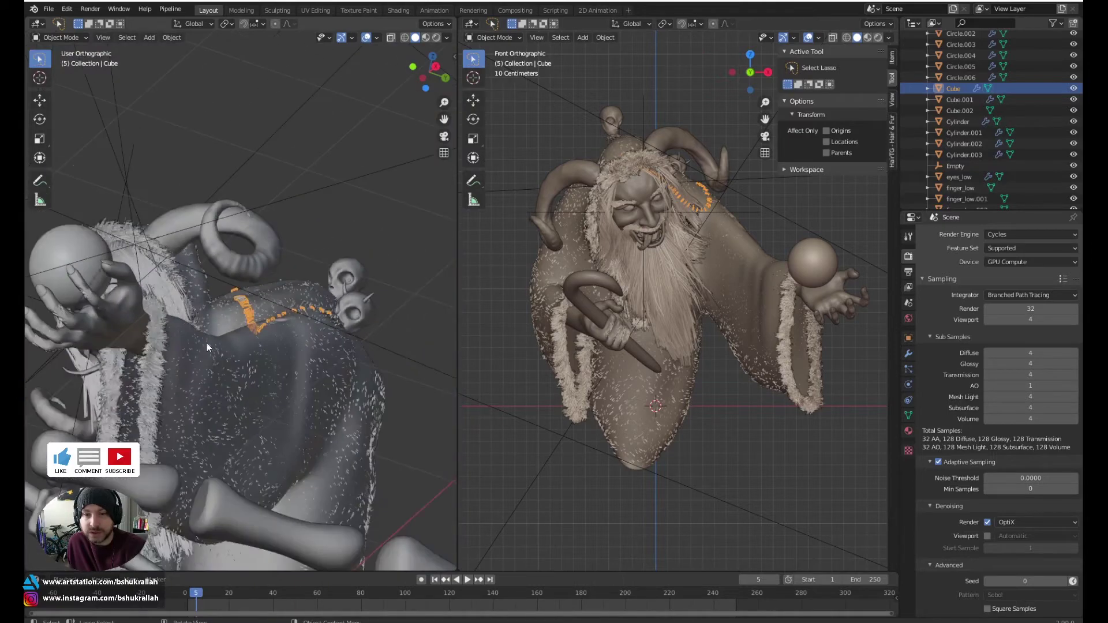
middle_drag(206, 343, 328, 337)
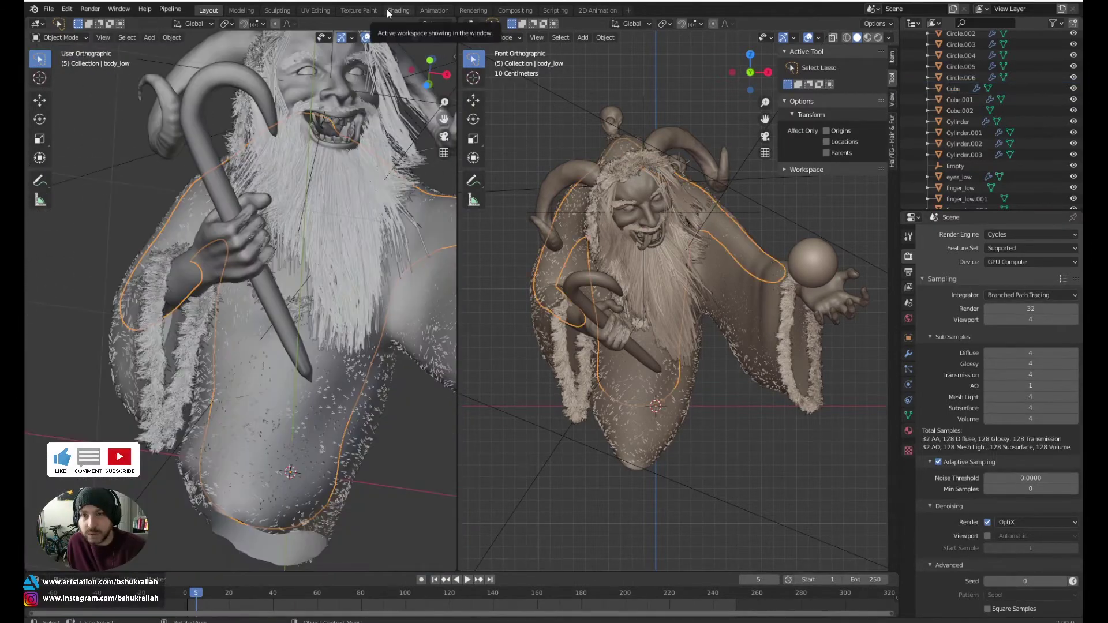
- Open the Shading workspace for the body_low mesh and examine its Principled BSDF material
click(388, 12)
scroll(553, 497, down, 2)
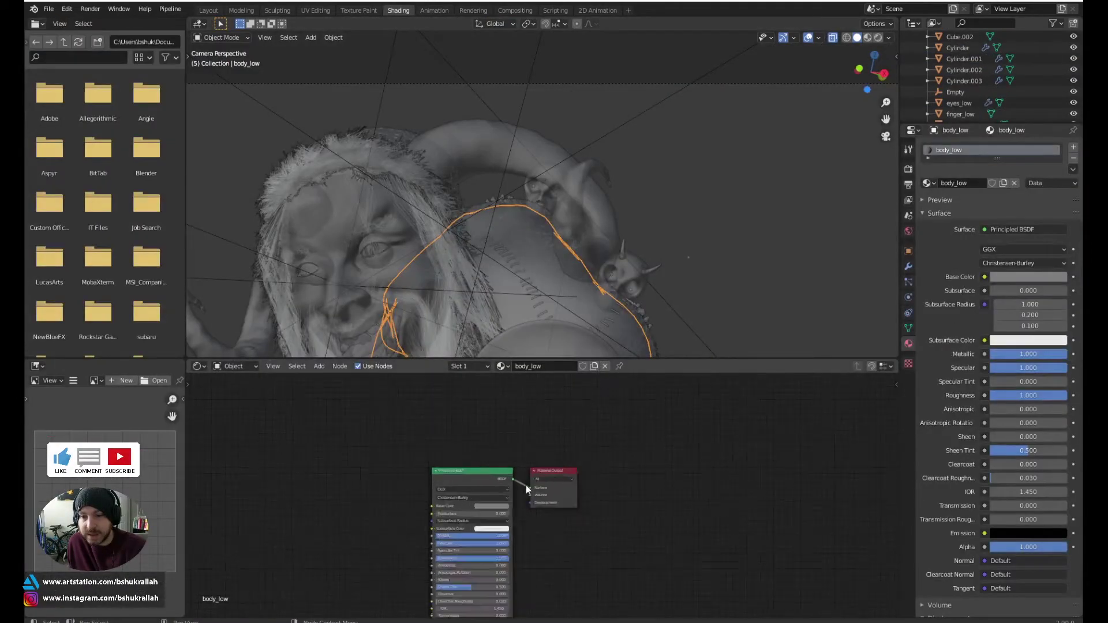
scroll(525, 485, up, 4)
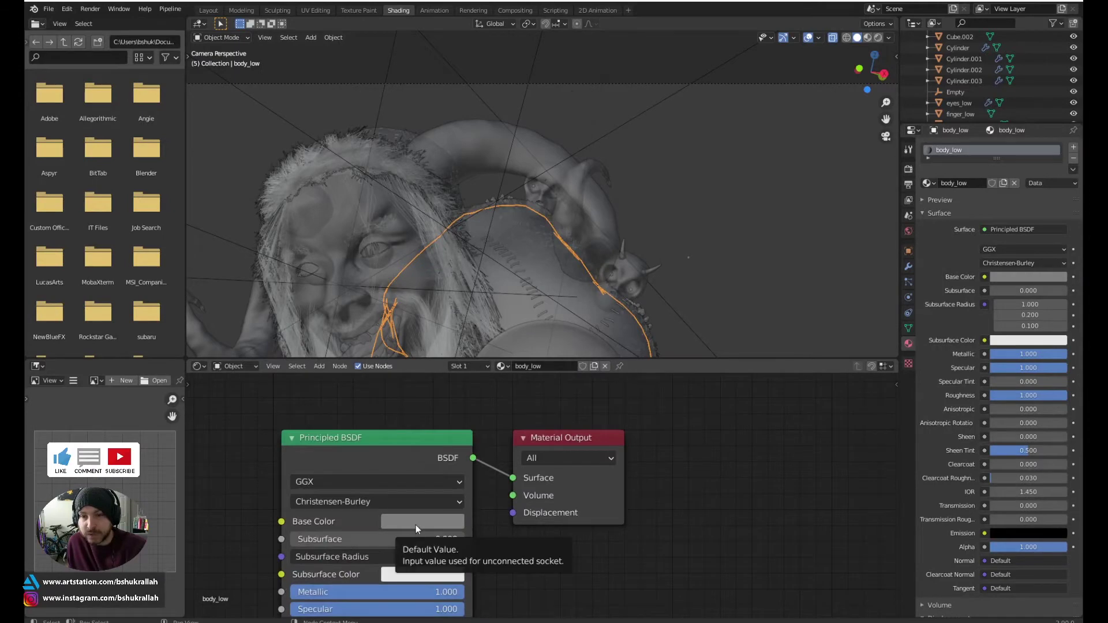
scroll(456, 270, down, 3)
scroll(515, 216, up, 6)
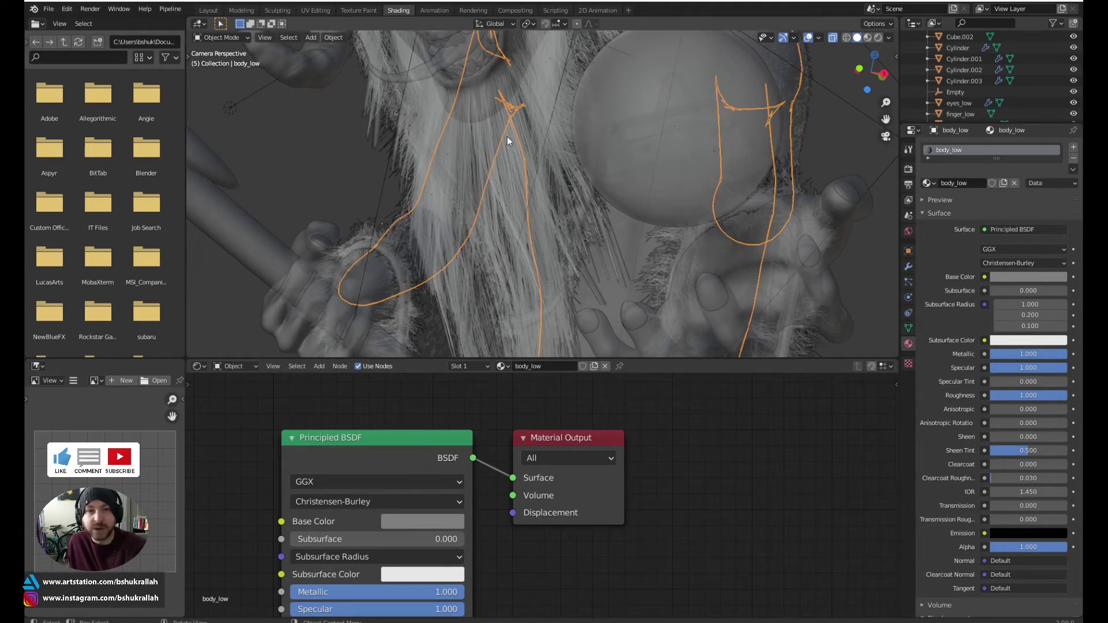
scroll(303, 155, down, 4)
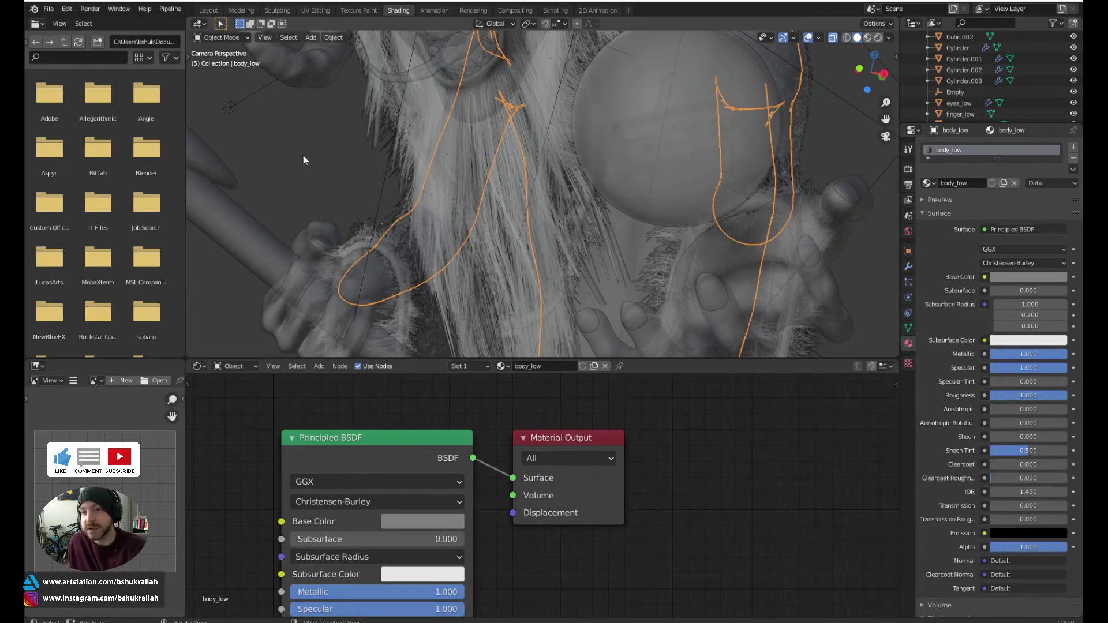
- Switch the viewport to Material Preview and examine the character's textured hands, beard and robe
key(z)
middle_drag(437, 234, 165, 244)
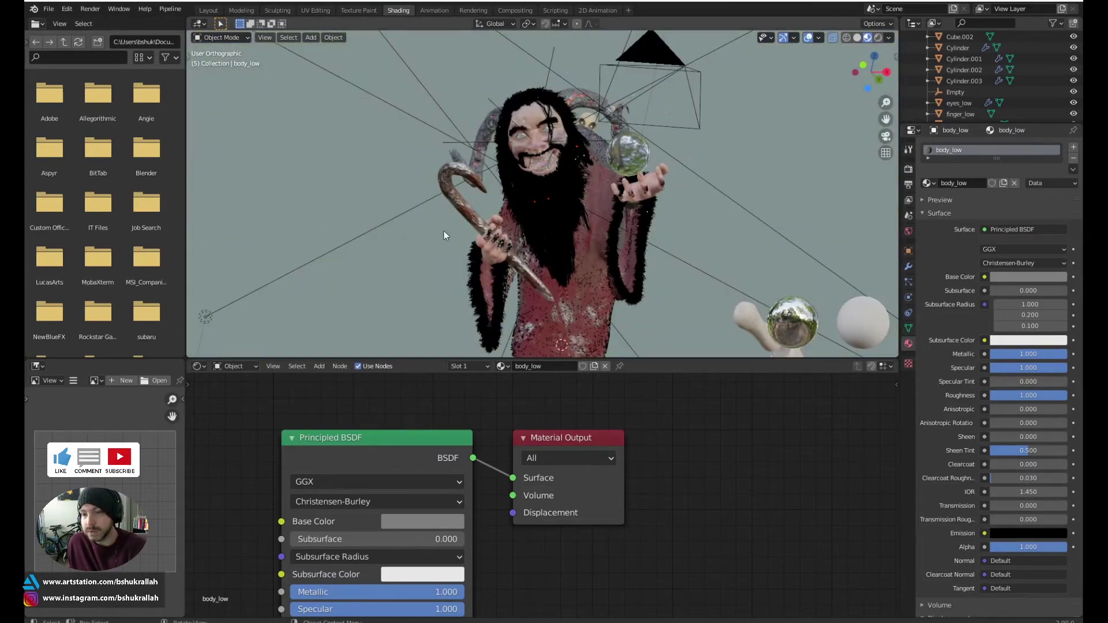
scroll(579, 219, up, 3)
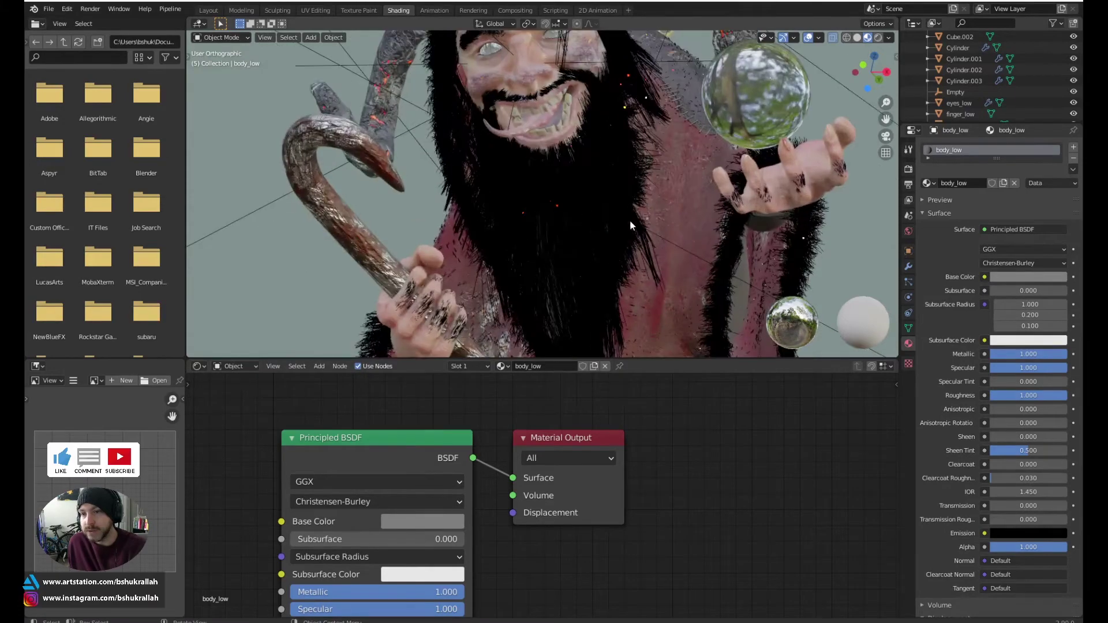
shift+middle_drag(629, 220, 490, 168)
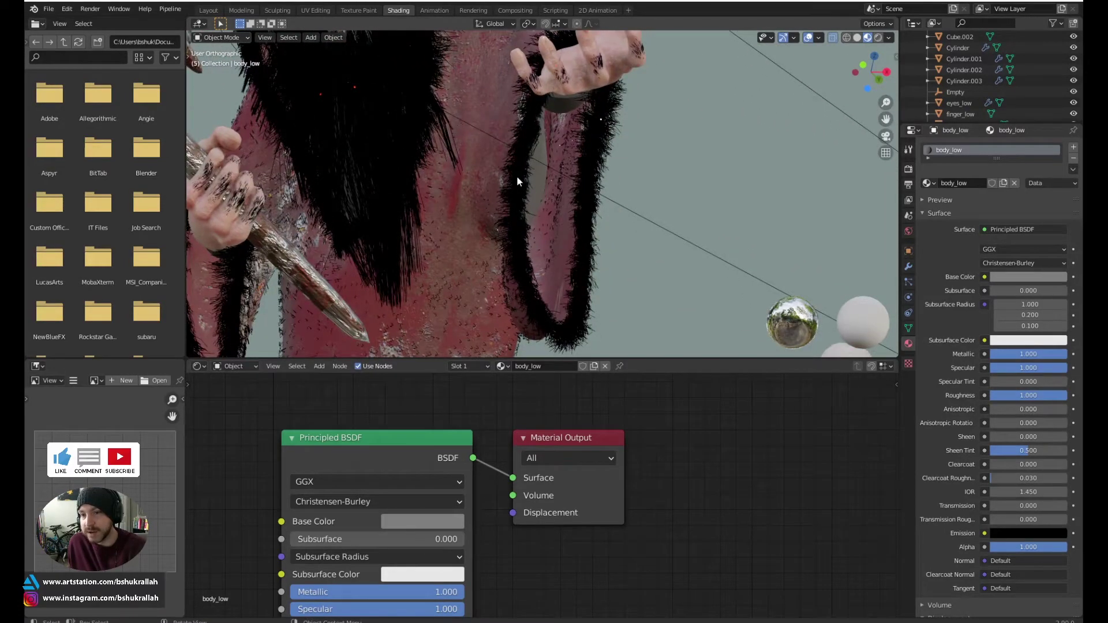
- In Edit Mode on the robe, select the face loop along the sleeve cuff under the fur trim, and return to Object Mode
click(527, 223)
middle_drag(502, 236, 498, 266)
scroll(498, 266, down, 3)
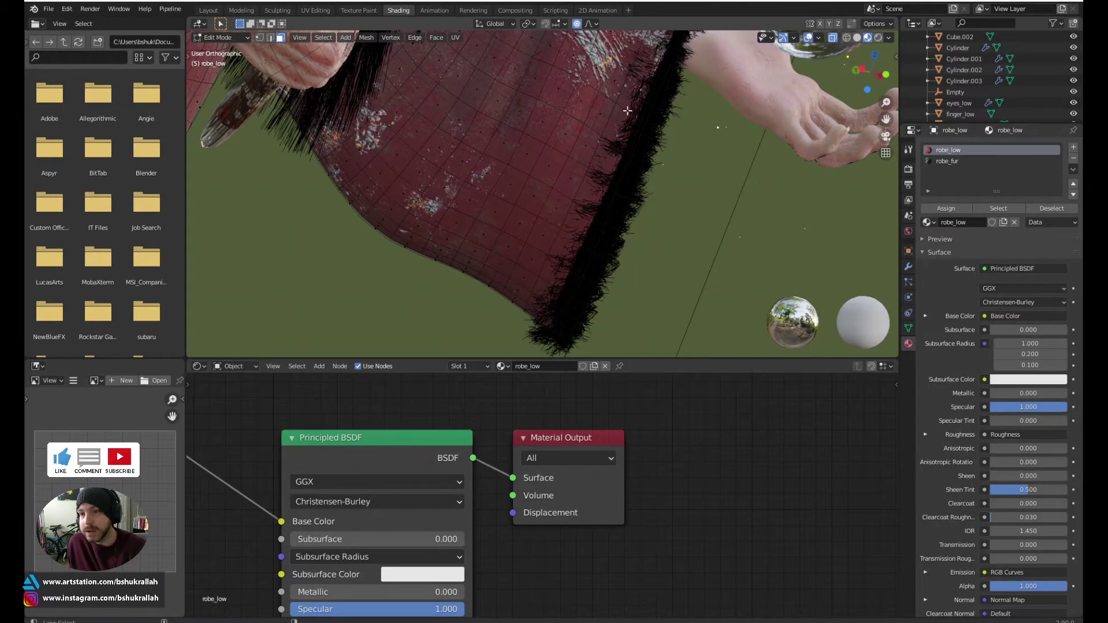
alt+click(632, 111)
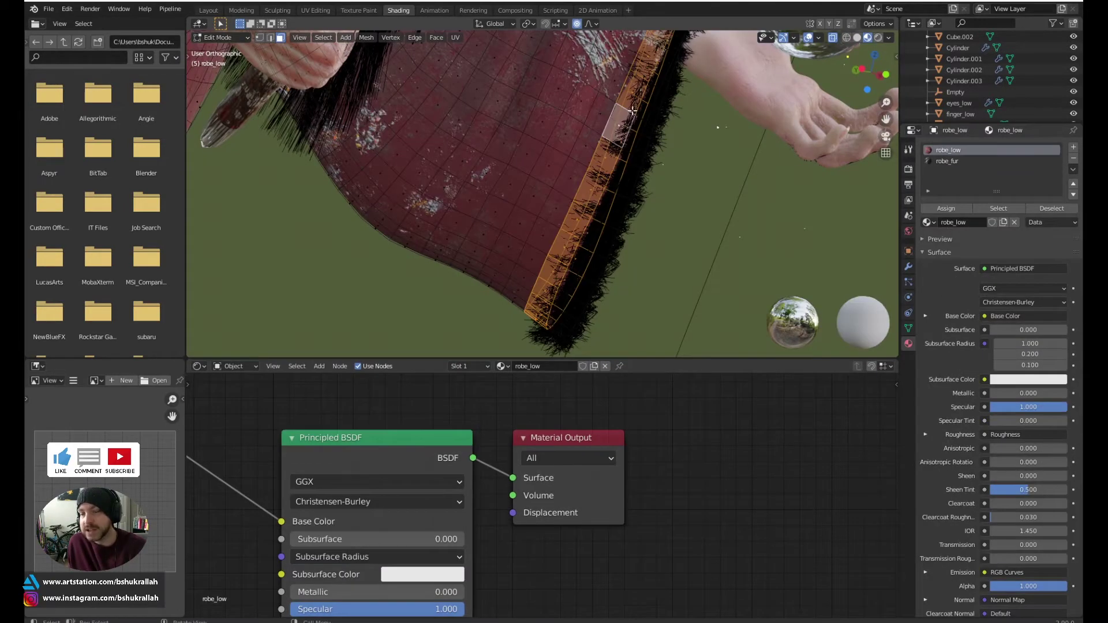
scroll(632, 110, down, 3)
shift+middle_drag(628, 85, 604, 149)
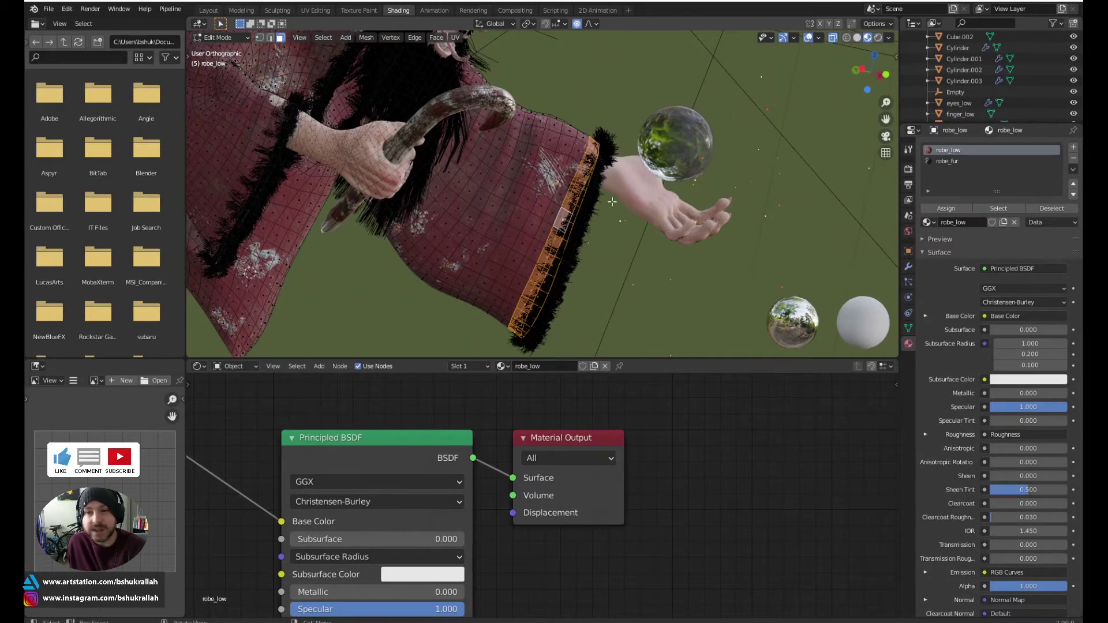
middle_drag(612, 201, 625, 256)
key(Tab)
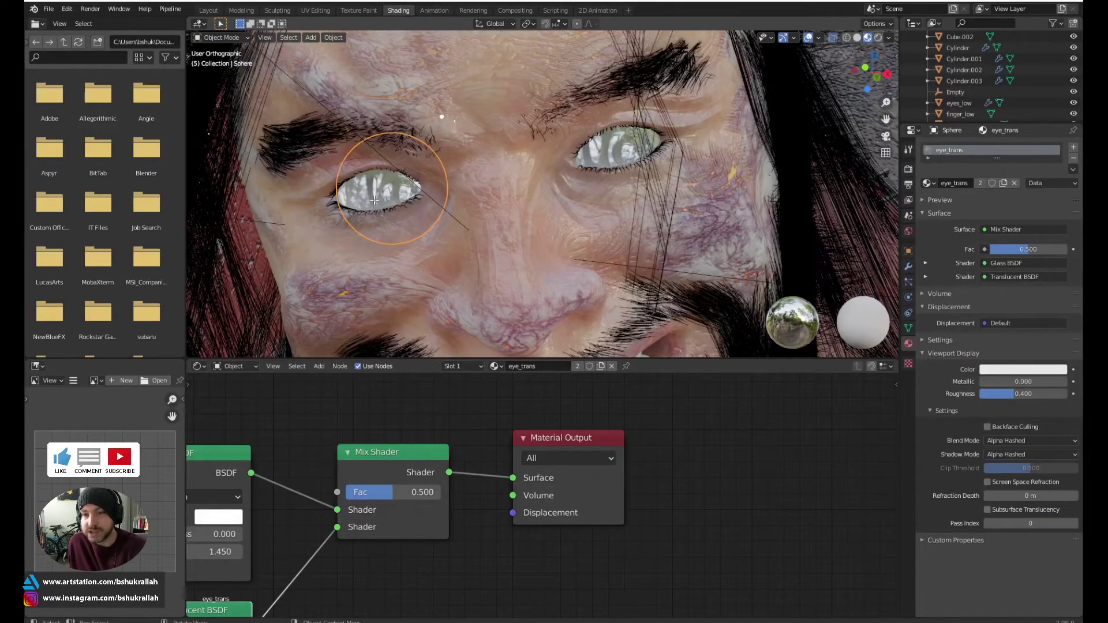
- Examine the Glass BSDF and Translucent BSDF mix in the eye_trans material on the eye's outer sphere
middle_drag(390, 200, 437, 218)
scroll(434, 536, down, 3)
middle_drag(434, 536, 549, 531)
scroll(589, 424, up, 3)
scroll(538, 517, up, 2)
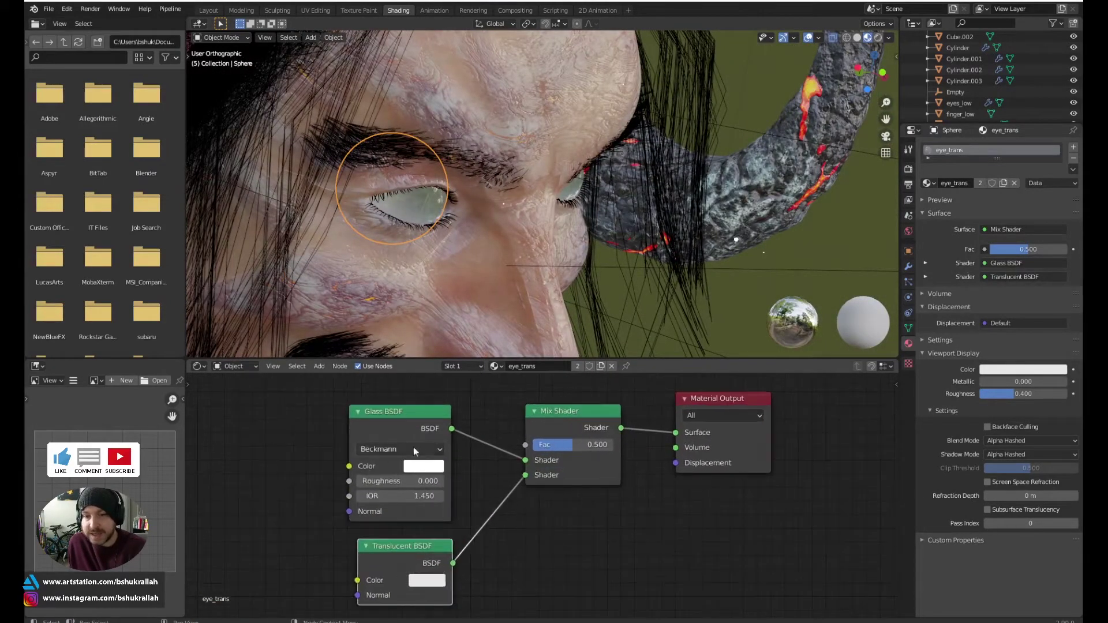
- Select the eyes_low mesh and examine the eyes_low_emission.jpg and RGB Curves nodes feeding its material's emission
click(428, 198)
scroll(420, 483, down, 2)
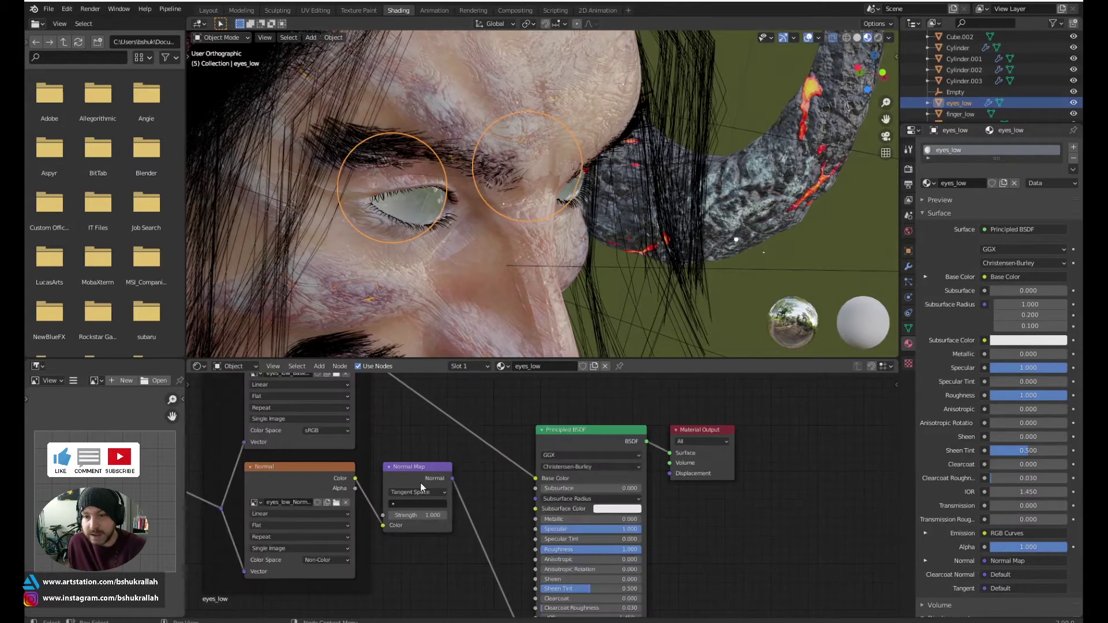
middle_drag(420, 482, 542, 407)
middle_drag(521, 531, 577, 486)
scroll(568, 528, up, 8)
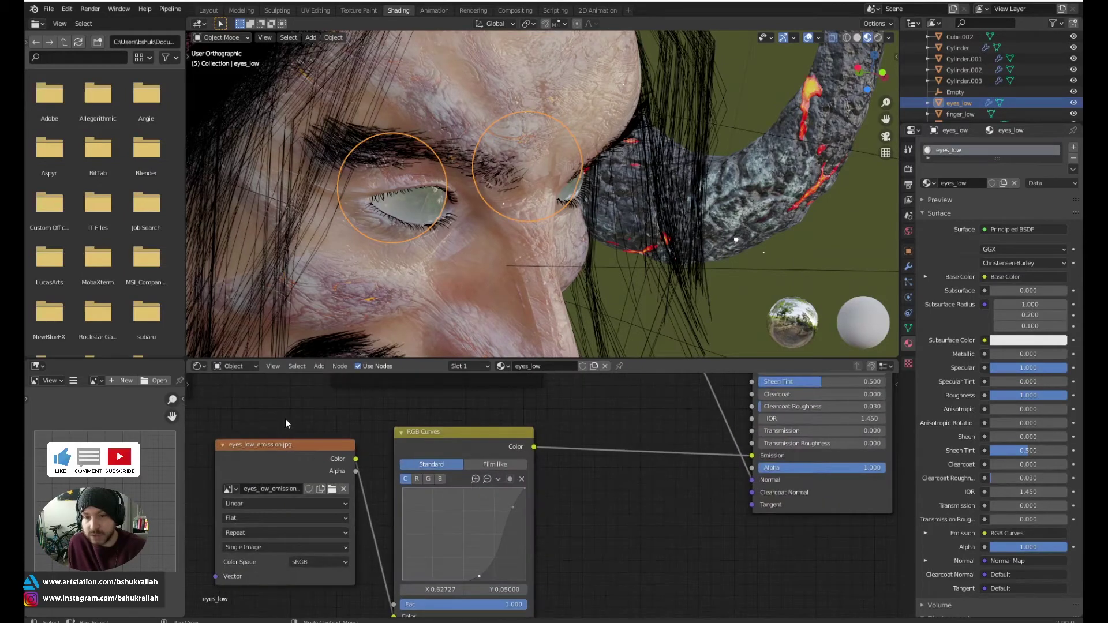
middle_drag(285, 420, 470, 425)
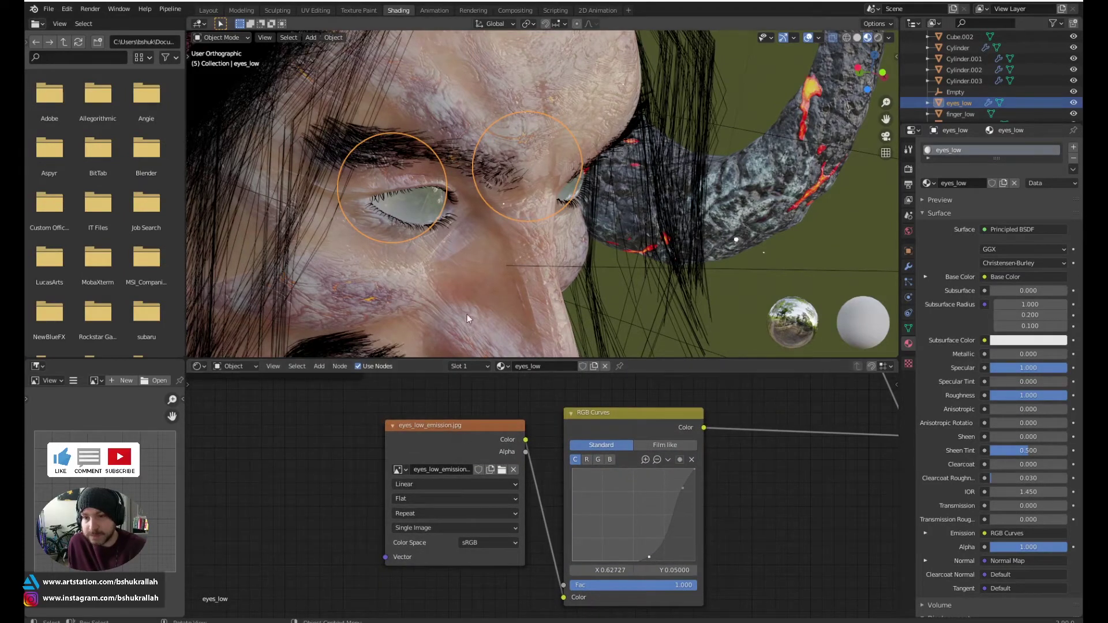
- Hide the transparent sphere covering the eye and select the eyes_low mesh beneath it to examine its emission nodes
click(396, 203)
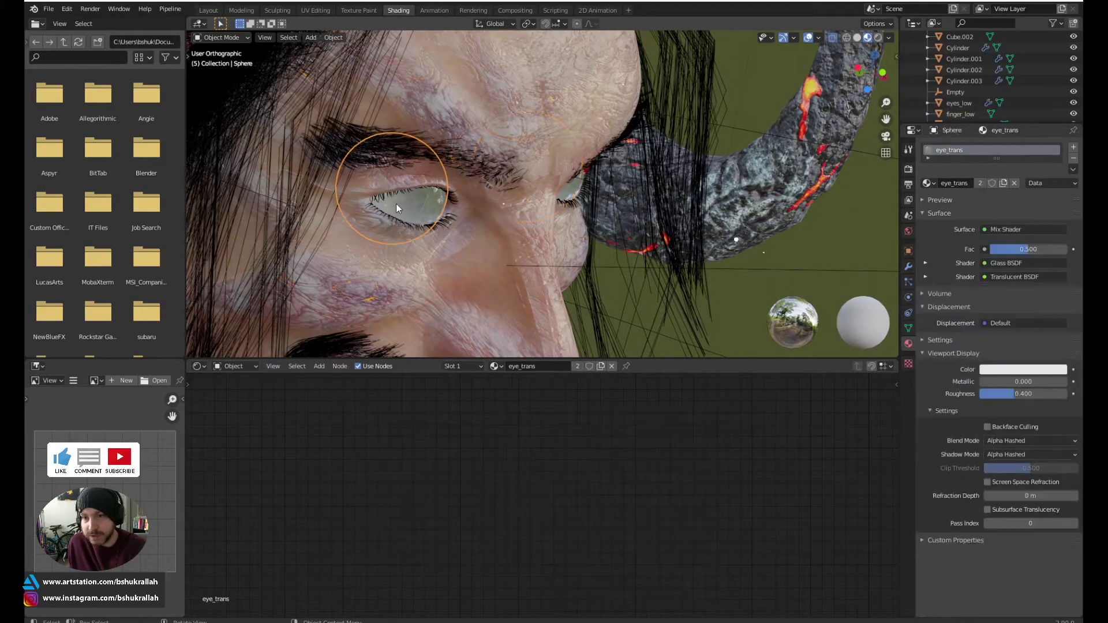
mouse_move(393, 218)
middle_down()
mouse_move(413, 221)
mouse_move(385, 216)
middle_up()
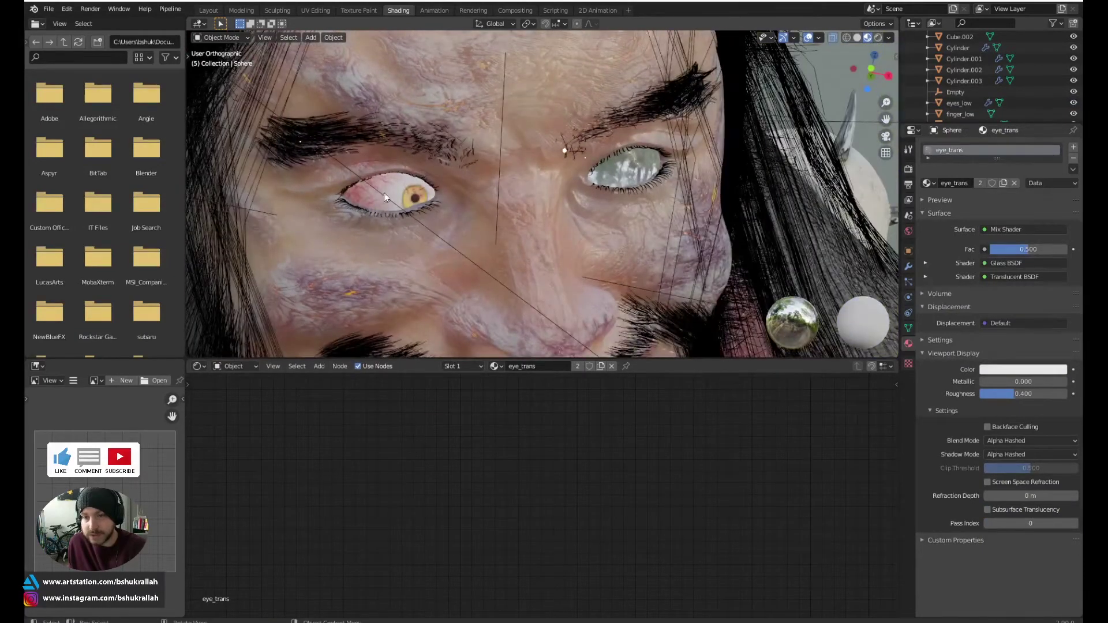
click(389, 193)
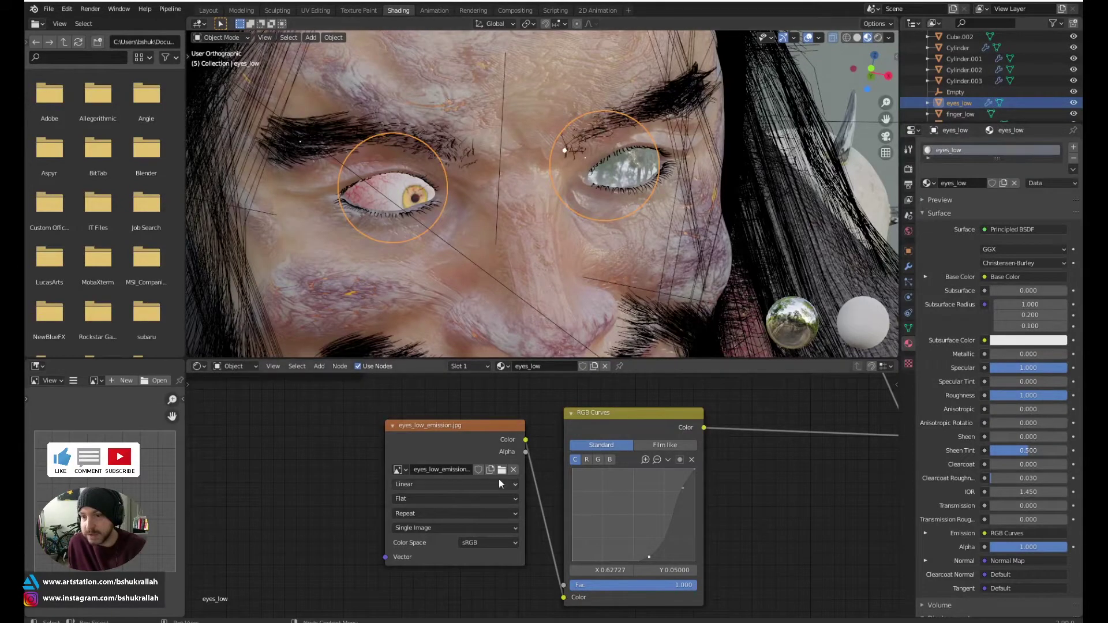
middle_drag(529, 401, 466, 402)
middle_drag(721, 445, 333, 473)
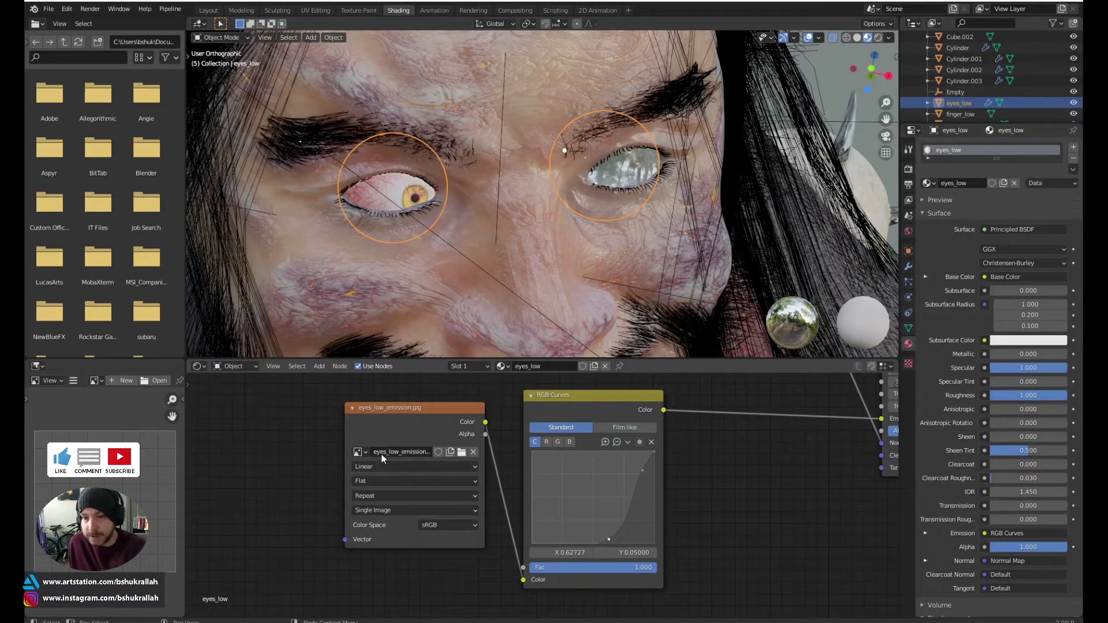
- Display the eyes_low_emission.jpg image in the UV Editing workspace and examine its iris area
click(315, 10)
scroll(254, 145, down, 3)
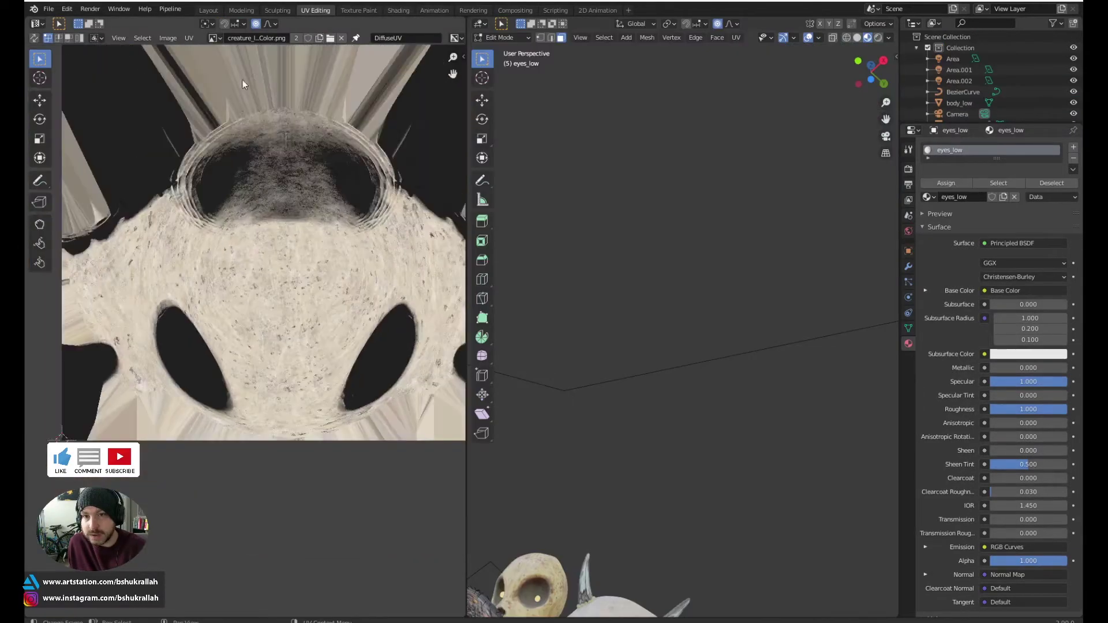
click(217, 37)
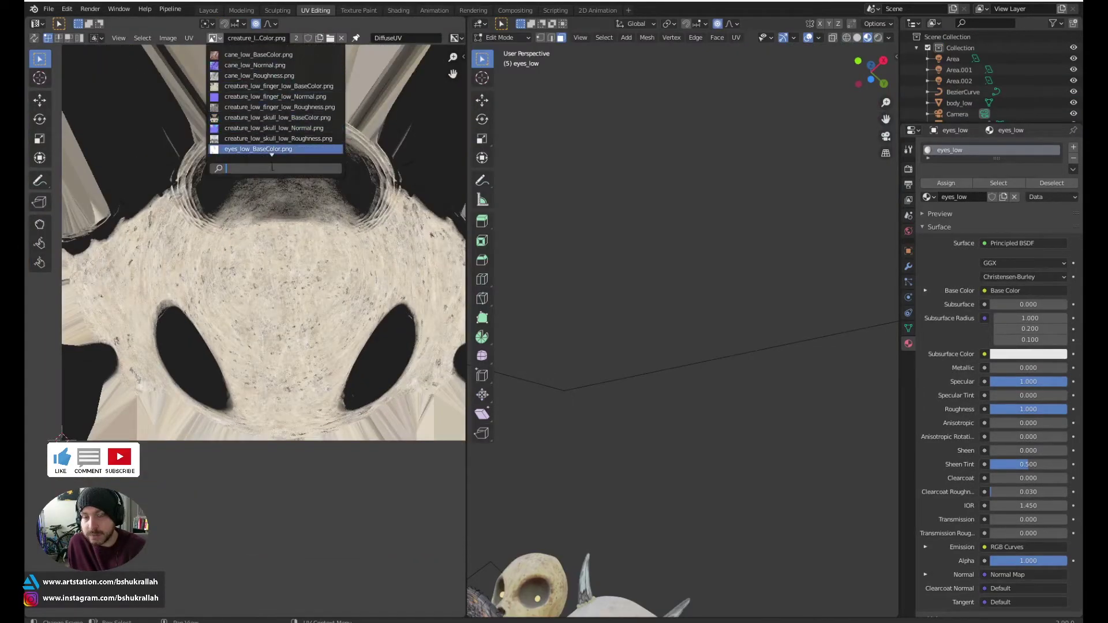
text(emi)
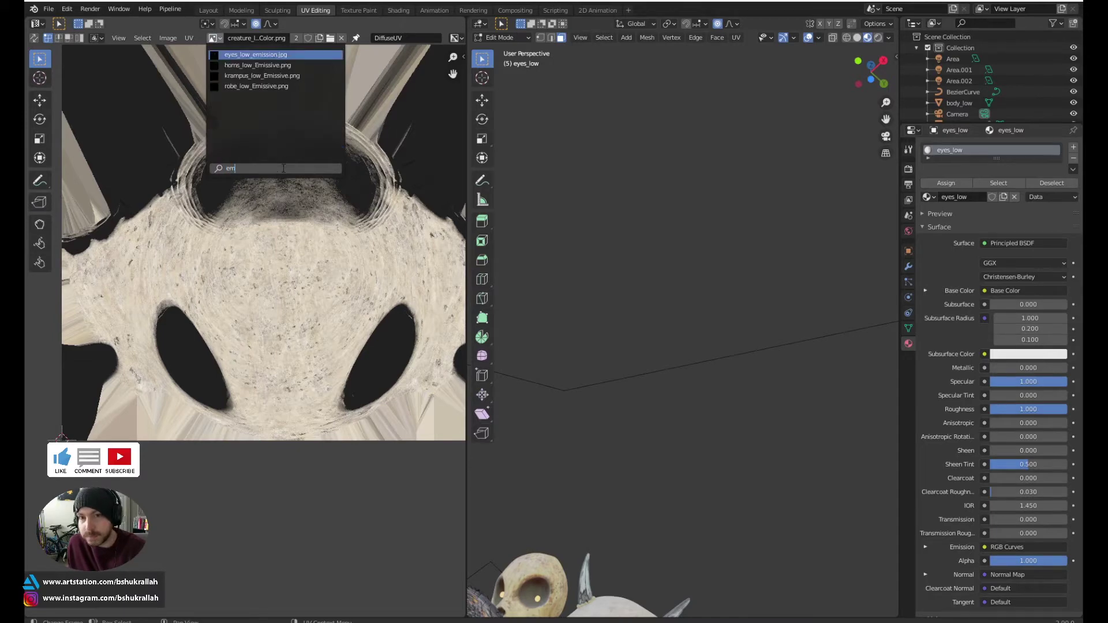
click(268, 56)
scroll(264, 209, up, 4)
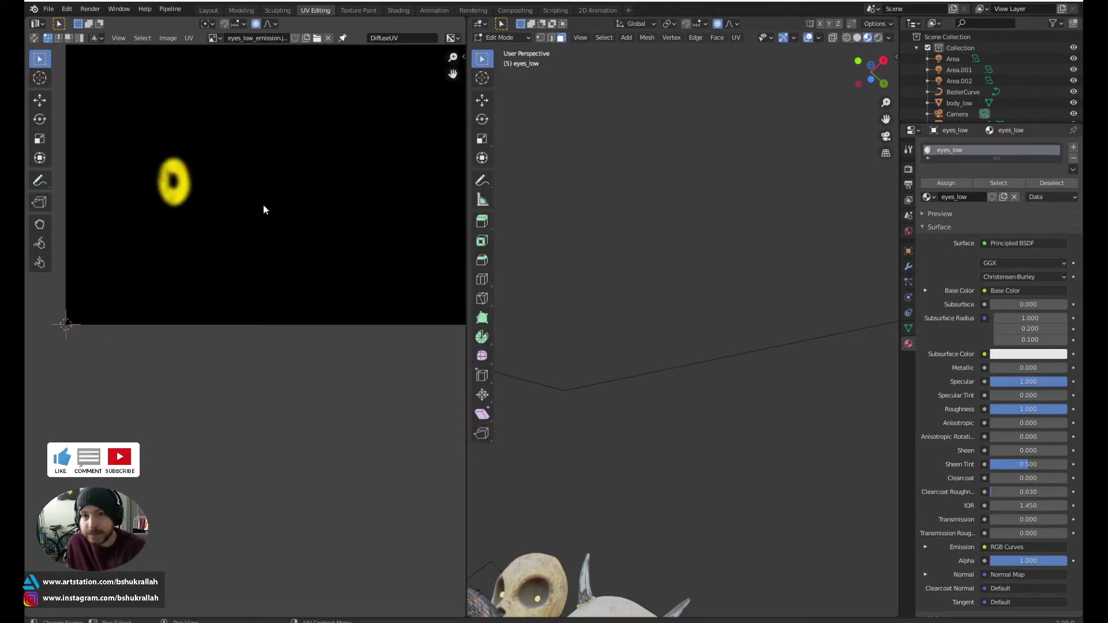
middle_drag(209, 145, 117, 385)
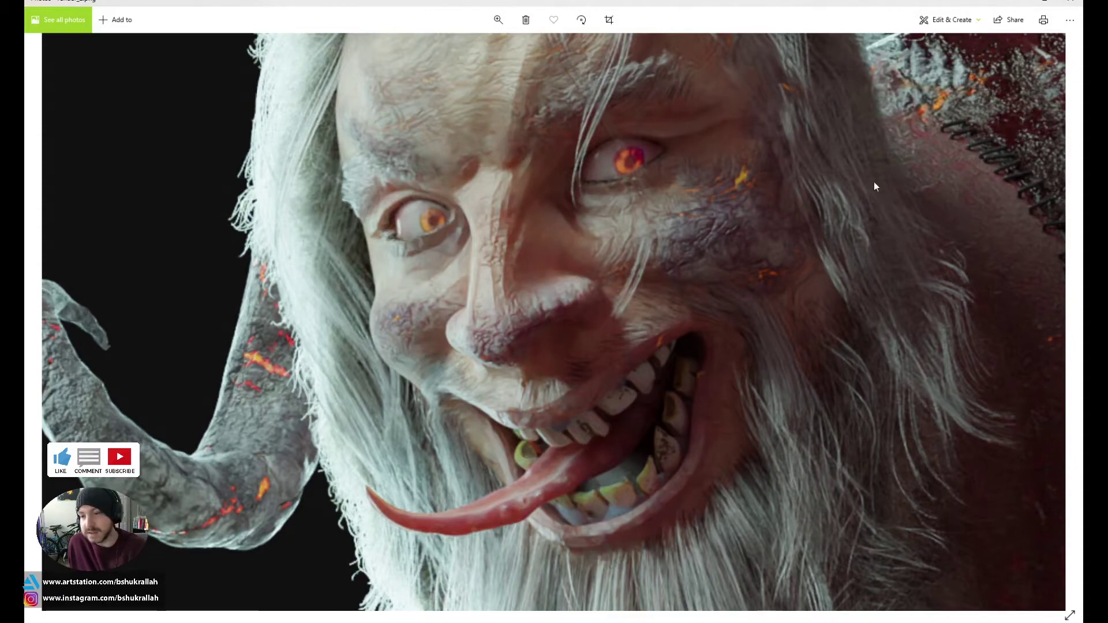
- Examine the glowing eyes in the render in Photos, return to Blender's Layout workspace and unhide all hidden objects
scroll(399, 390, up, 2)
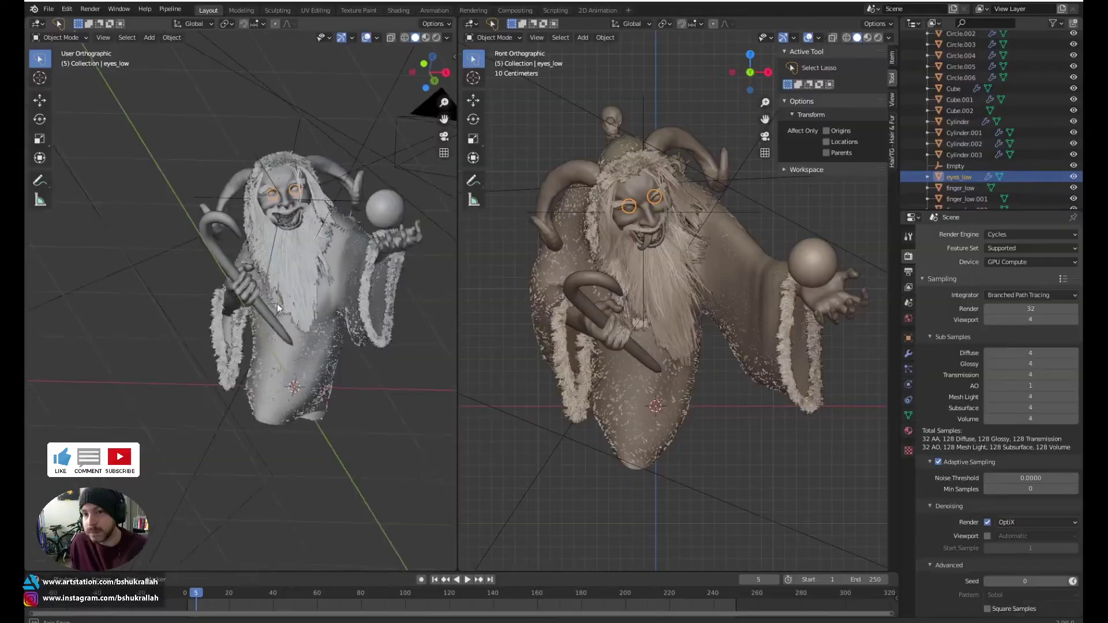
middle_drag(277, 303, 356, 279)
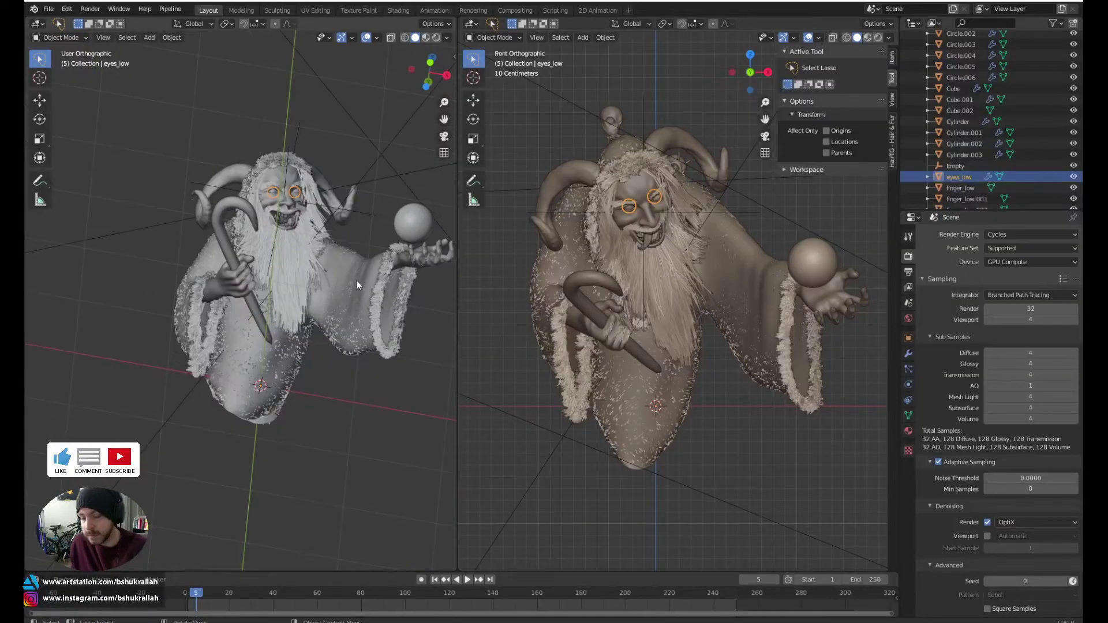
key(alt+h)
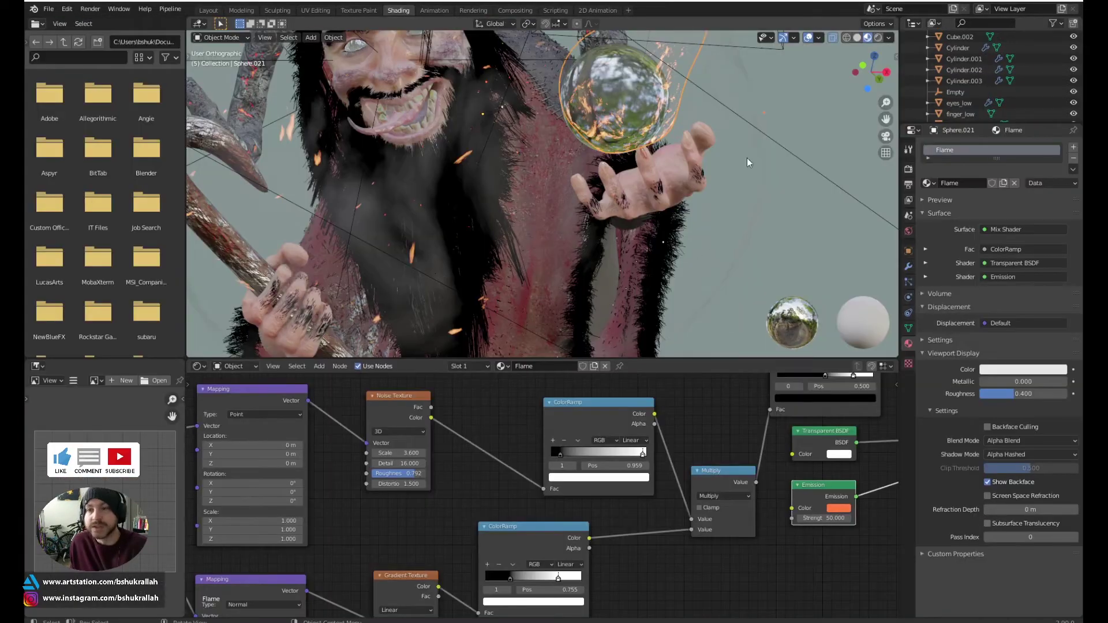
- Enter Edit Mode on the flame mesh around the glass ball and highlight all its geometry to examine its shape
shift+middle_drag(746, 154, 645, 124)
scroll(692, 265, up, 3)
key(Tab)
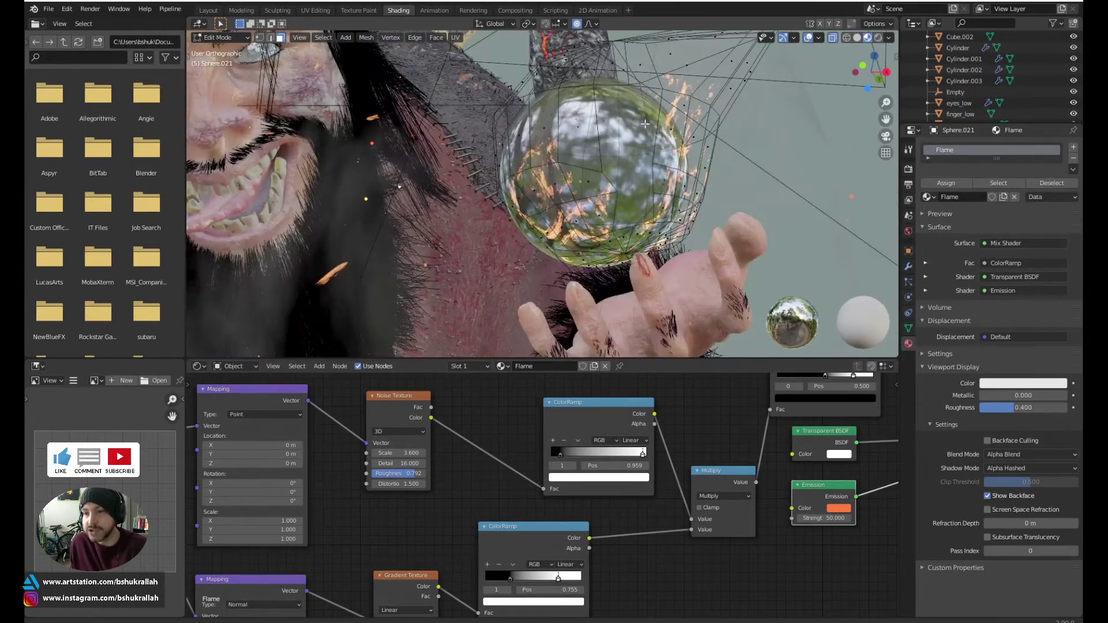
key(a)
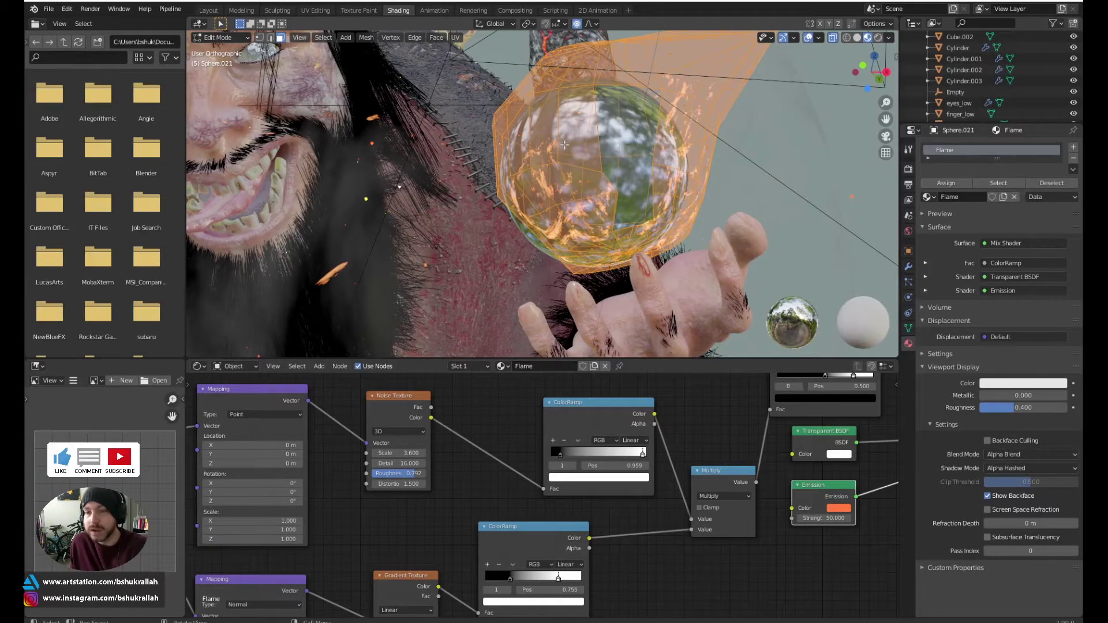
middle_drag(556, 174, 474, 281)
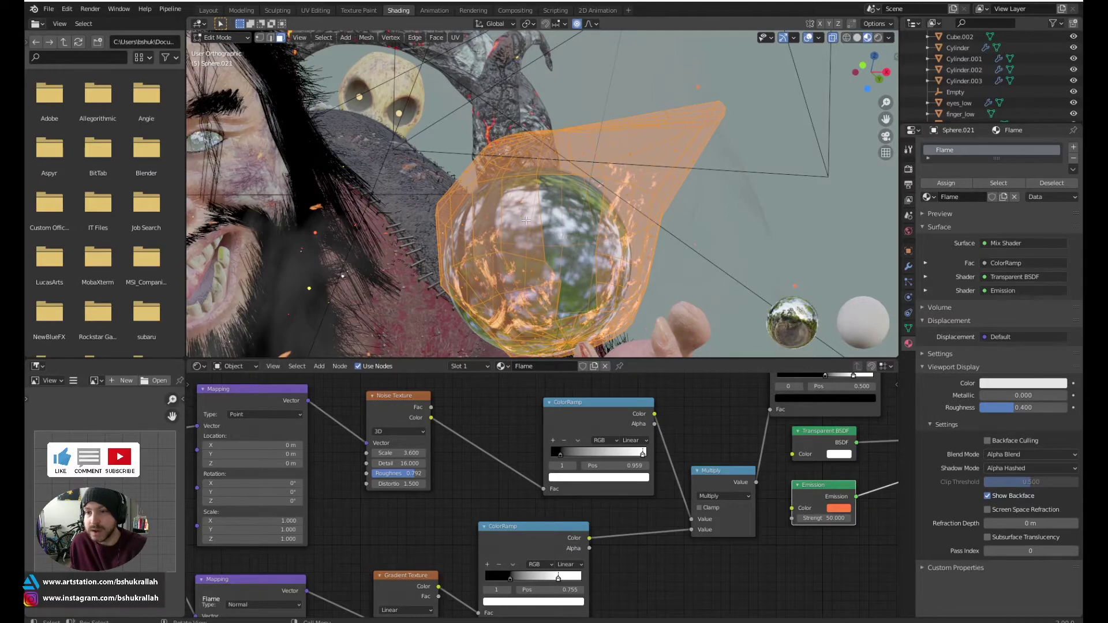
key(alt+a)
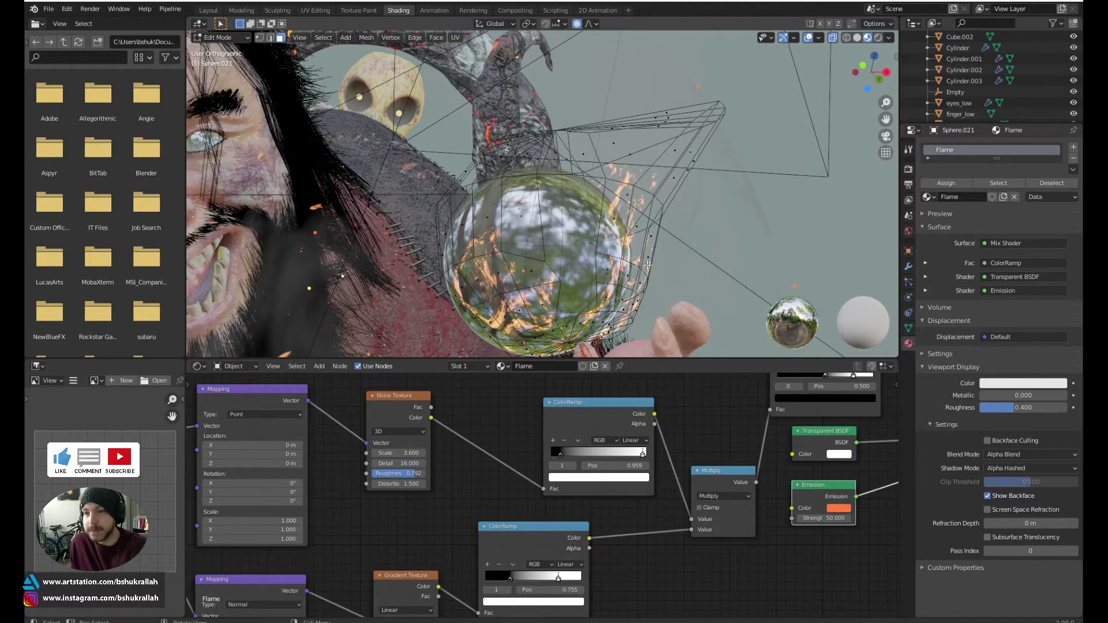
shift+middle_drag(648, 265, 685, 197)
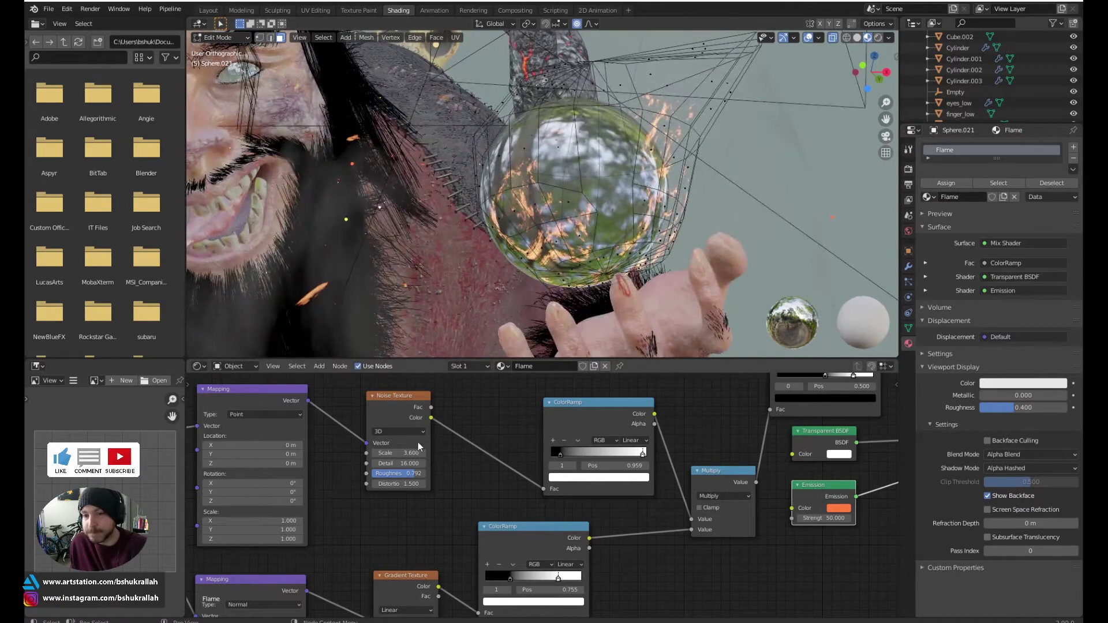
- Try shifting the black stops of the ColorRamps after the Noise Texture and the Gradient Texture in the Flame material
scroll(527, 410, down, 1)
middle_drag(485, 430, 425, 433)
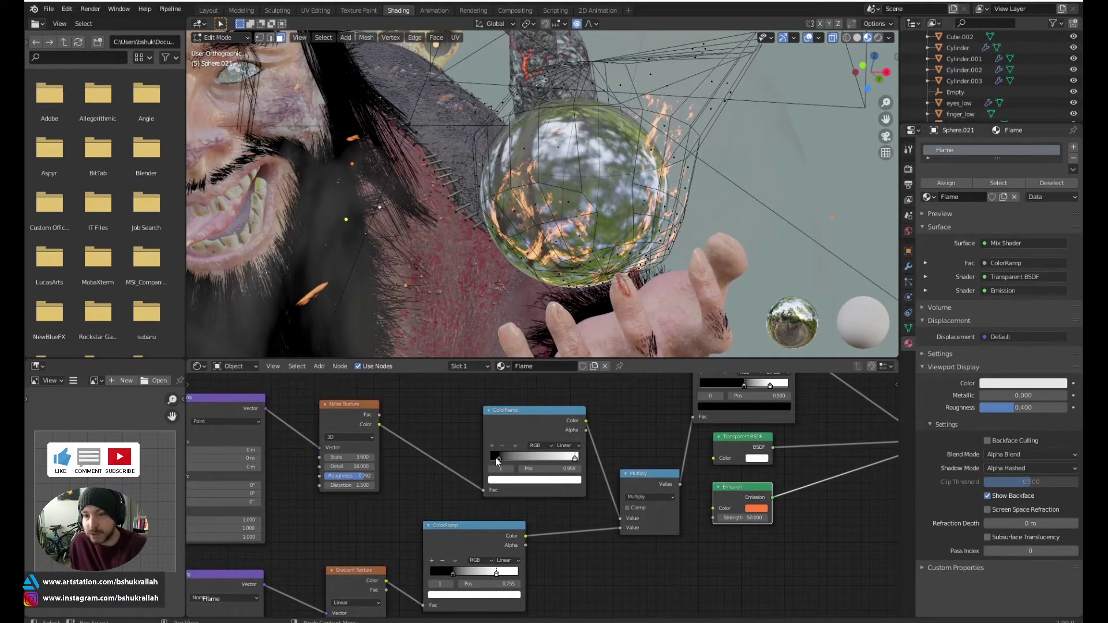
mouse_move(495, 457)
mouse_down()
mouse_move(519, 458)
mouse_move(501, 460)
mouse_up()
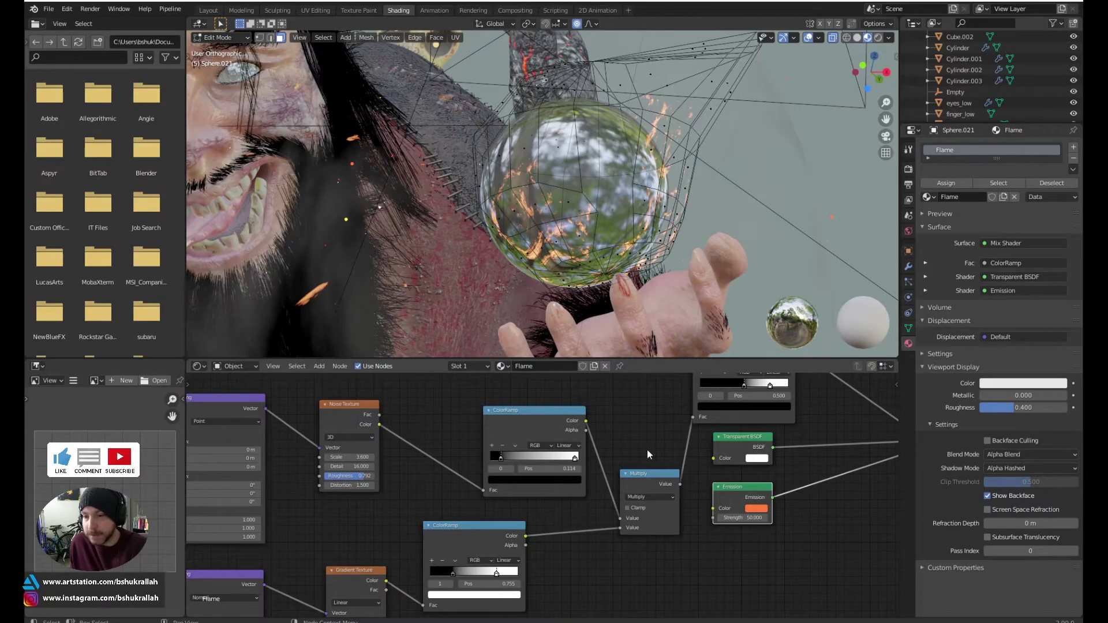
middle_drag(642, 467, 857, 390)
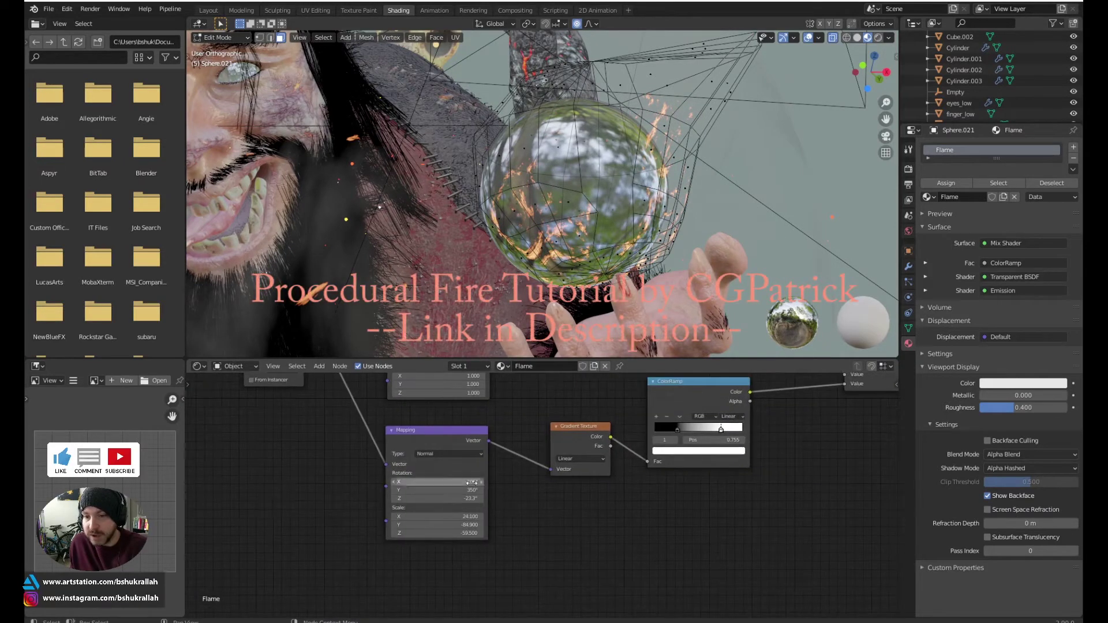
middle_drag(472, 483, 462, 525)
drag(564, 477, 551, 480)
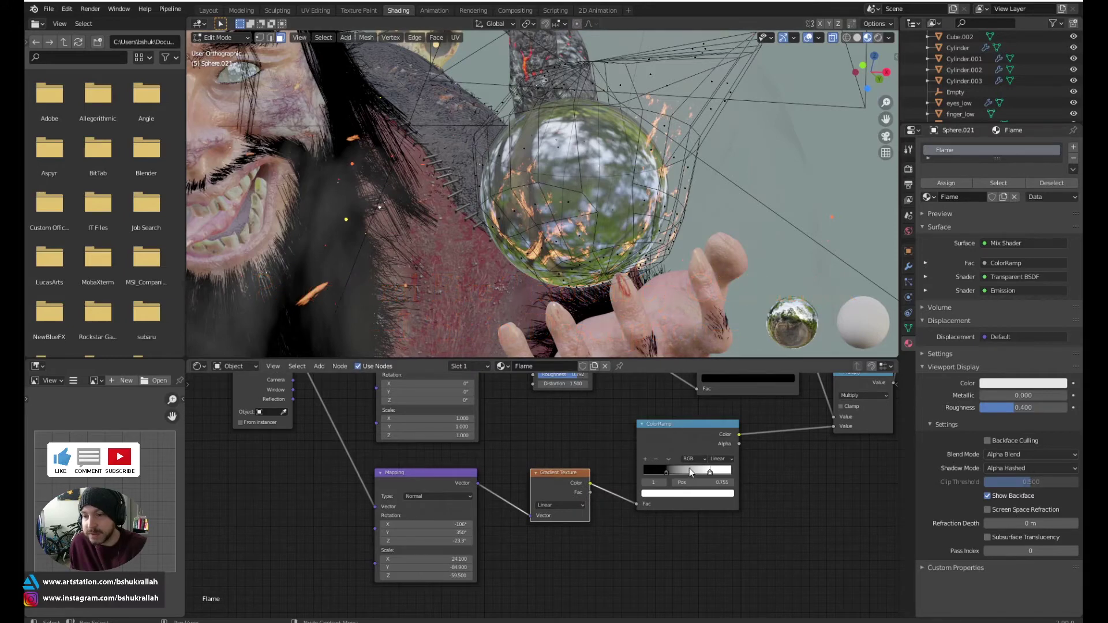
mouse_move(666, 472)
mouse_down()
mouse_move(656, 475)
mouse_move(690, 474)
mouse_move(628, 476)
mouse_move(649, 472)
mouse_up()
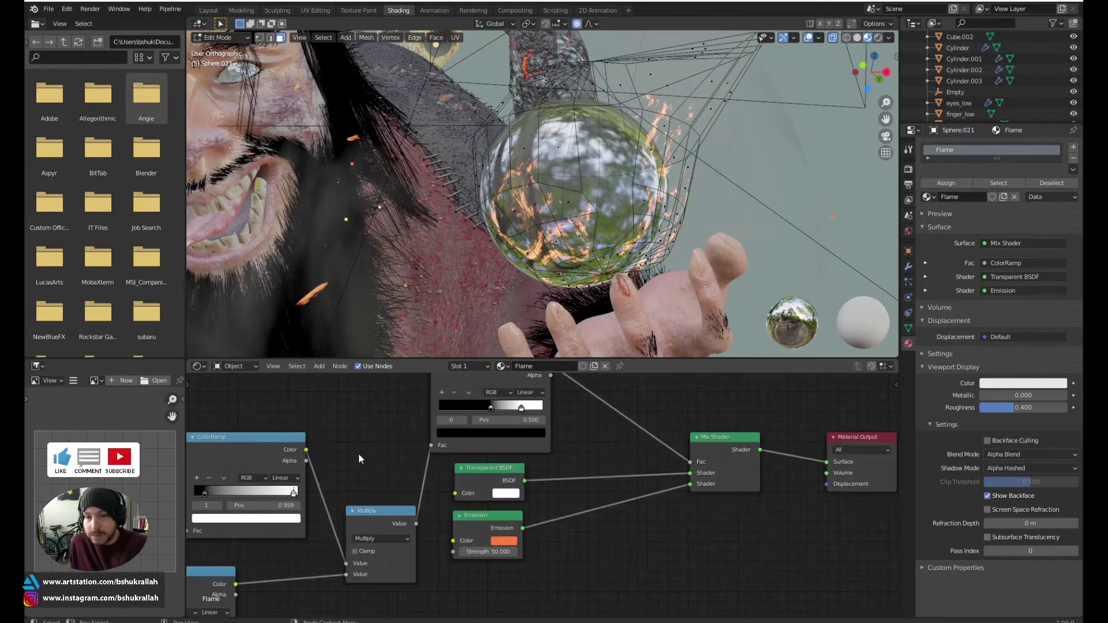
- Shift the orange color of the Flame material's Emission node slightly toward red
middle_drag(358, 455, 618, 434)
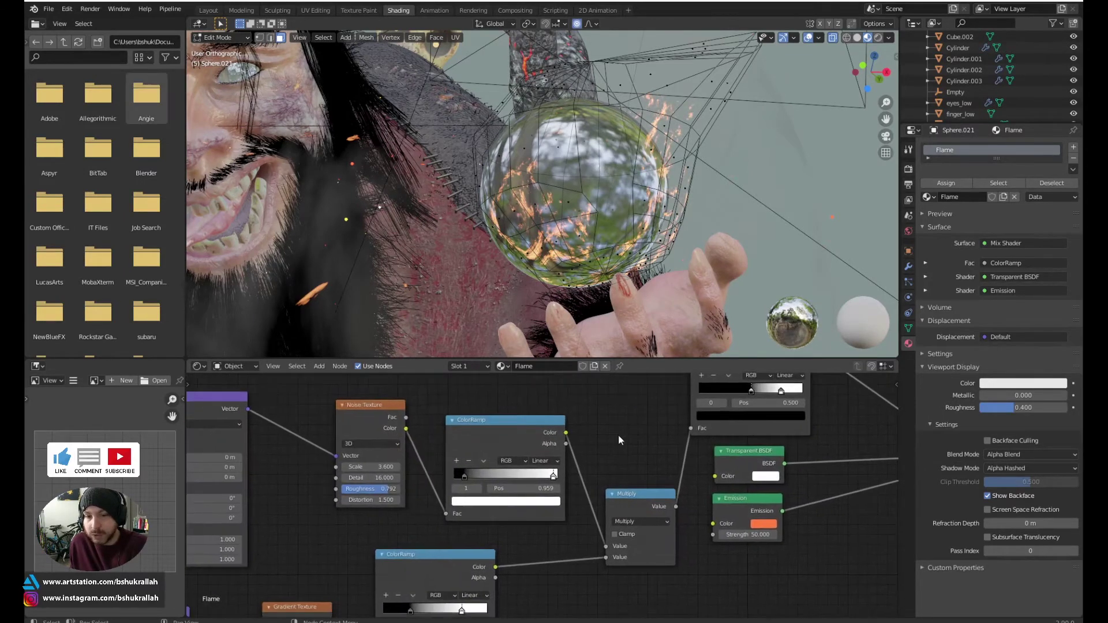
scroll(494, 455, down, 2)
middle_drag(387, 537, 287, 527)
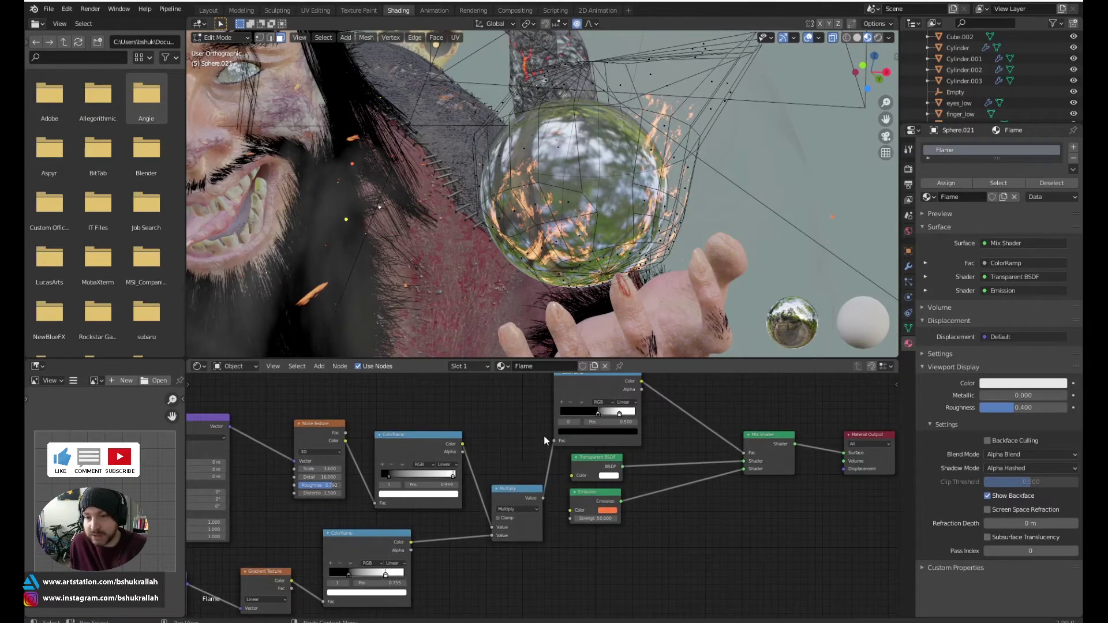
middle_drag(541, 439, 456, 508)
scroll(516, 488, up, 3)
middle_drag(594, 504, 665, 396)
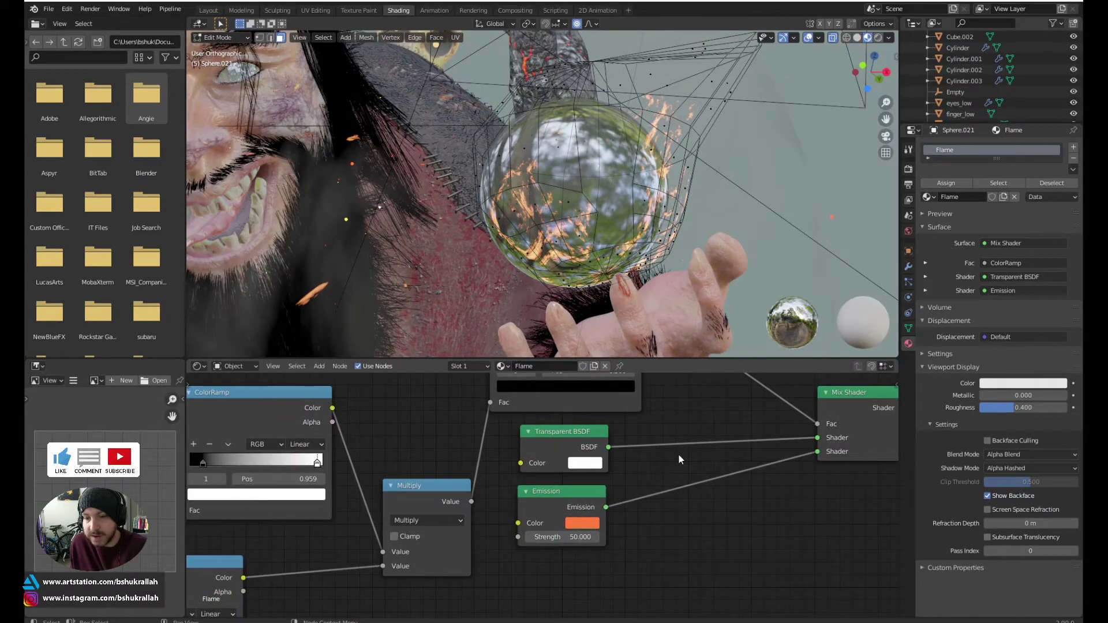
middle_drag(678, 454, 622, 485)
scroll(583, 514, up, 2)
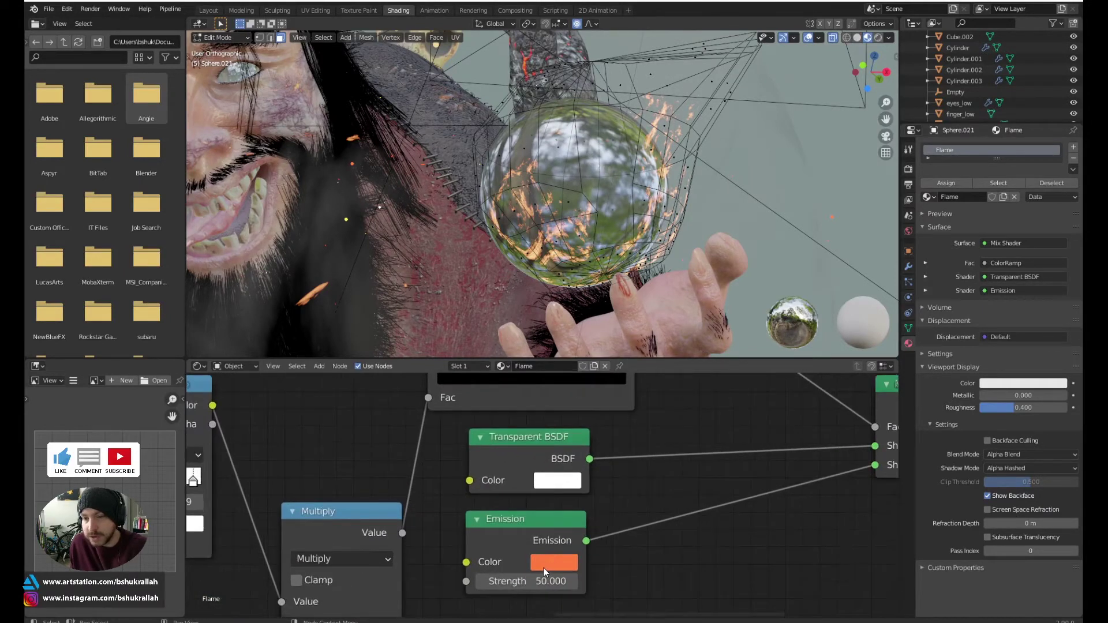
click(548, 563)
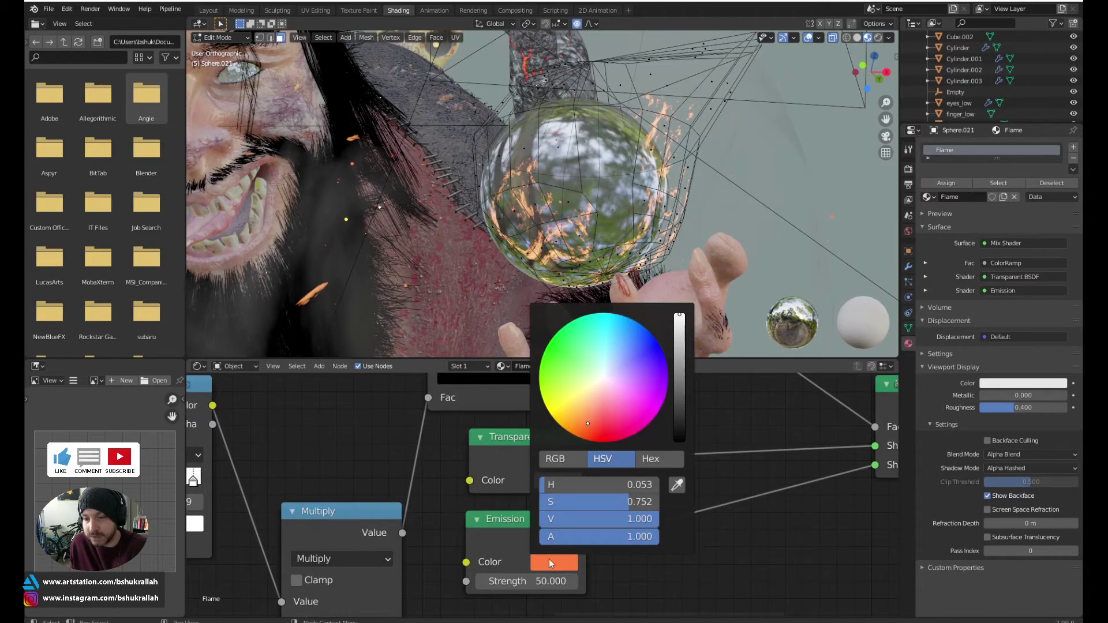
mouse_move(605, 402)
mouse_down()
mouse_move(660, 369)
mouse_move(657, 355)
mouse_move(634, 419)
mouse_move(584, 425)
mouse_move(602, 416)
mouse_up()
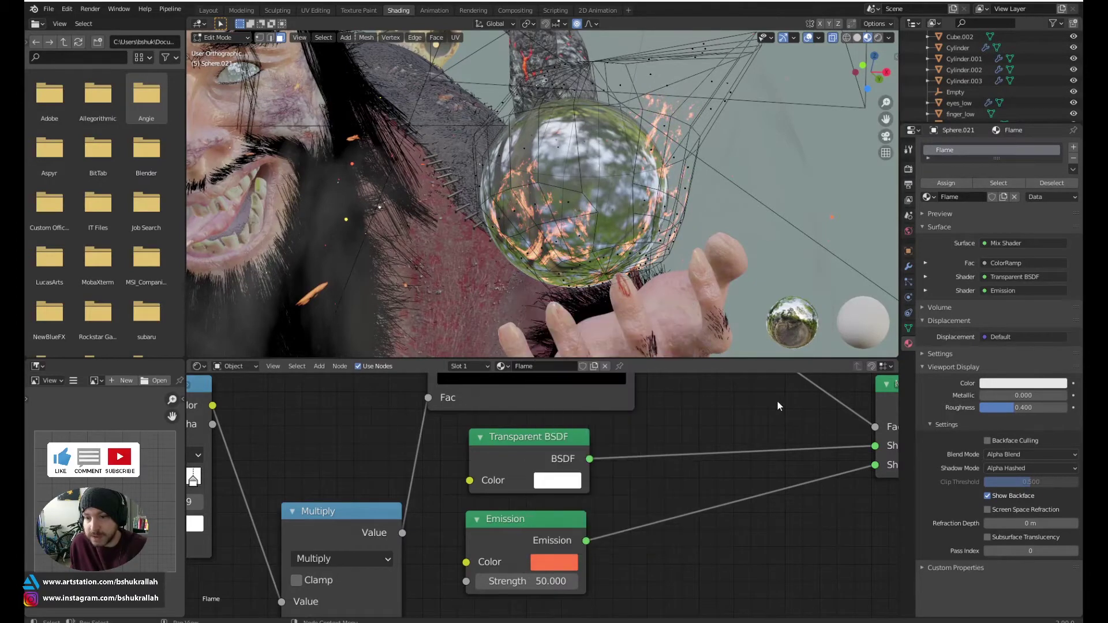
- Set the black stop of the ColorRamp feeding the Mix Shader's factor to position 0.486 to thicken the flames
scroll(537, 245, up, 3)
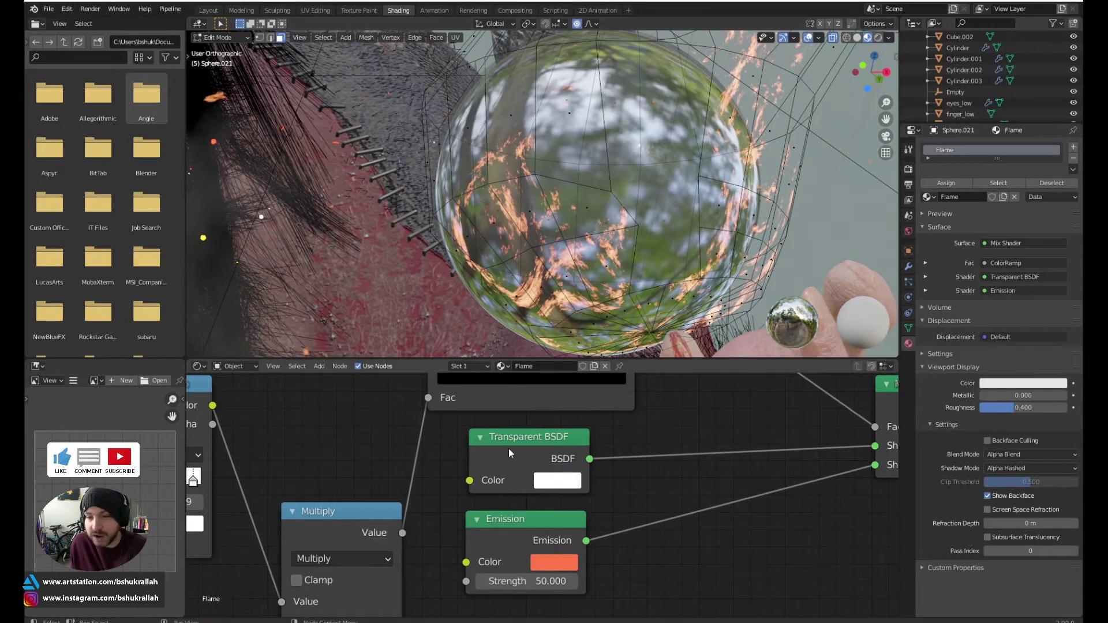
drag(507, 451, 499, 455)
scroll(498, 454, down, 2)
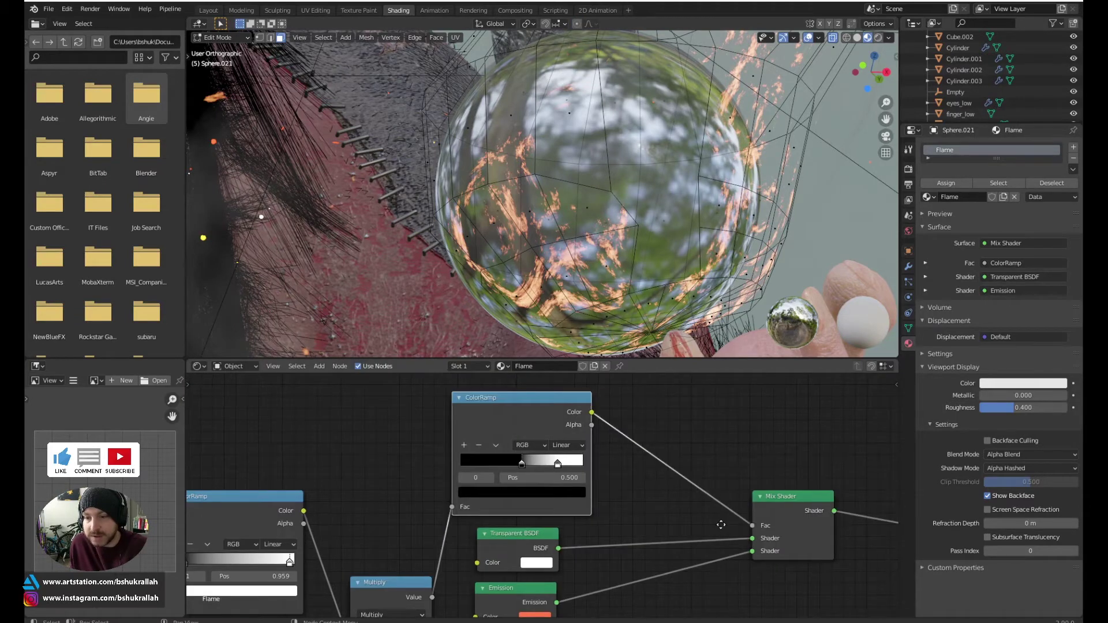
middle_drag(722, 522, 724, 479)
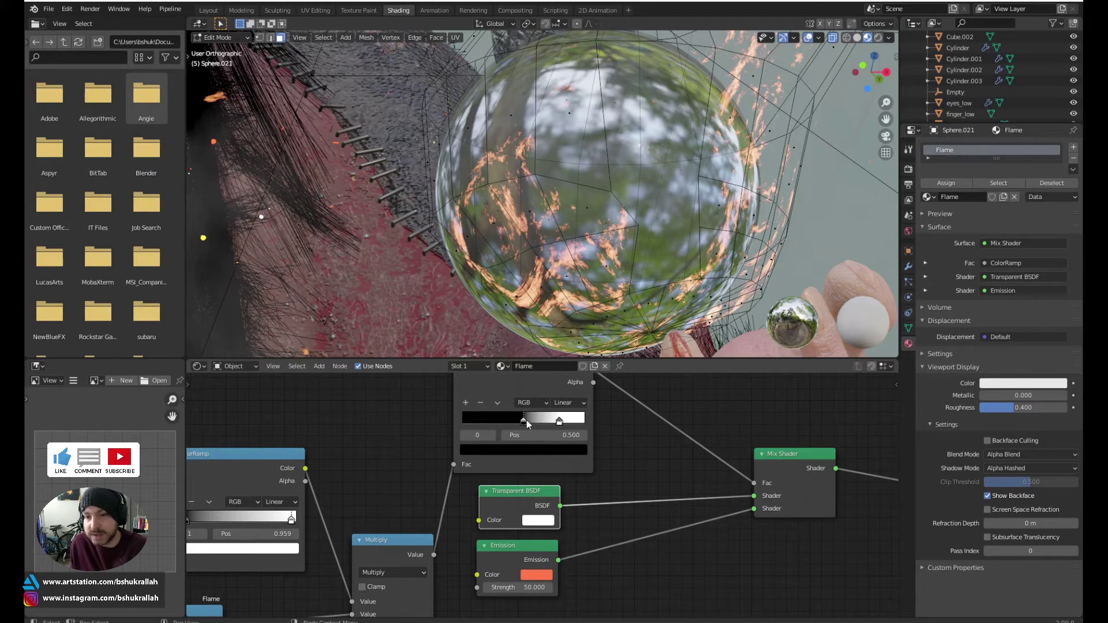
mouse_move(522, 420)
mouse_down()
mouse_move(504, 428)
mouse_move(531, 423)
mouse_move(521, 424)
mouse_up()
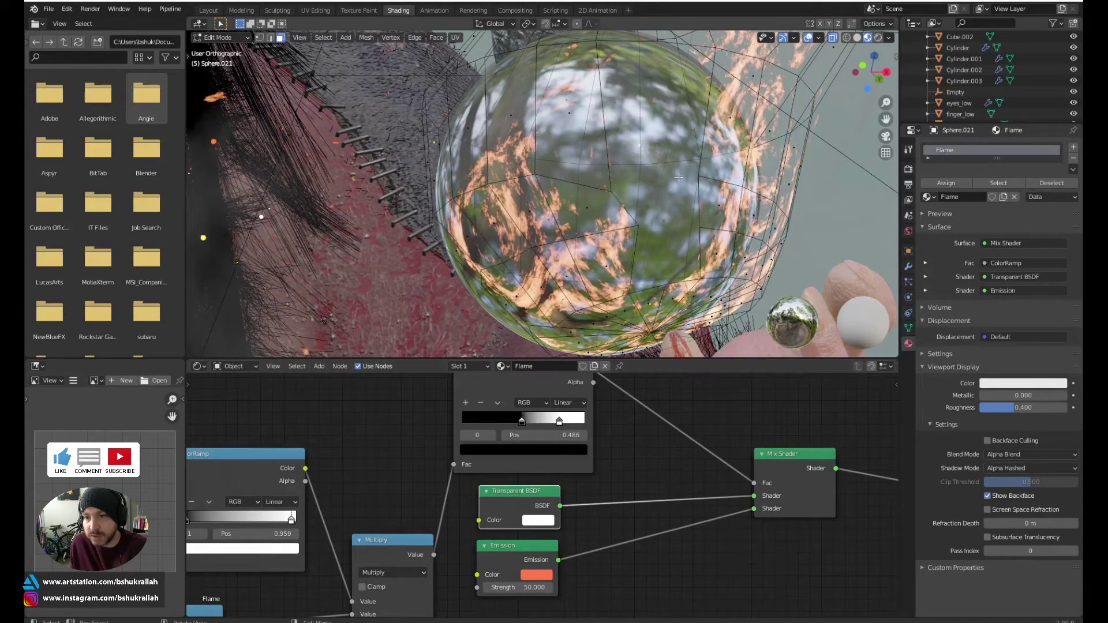
- Leave Edit Mode, select the smoke sphere above the glass ball and examine its Smoke material's Diffuse BSDF and texture nodes
key(Tab)
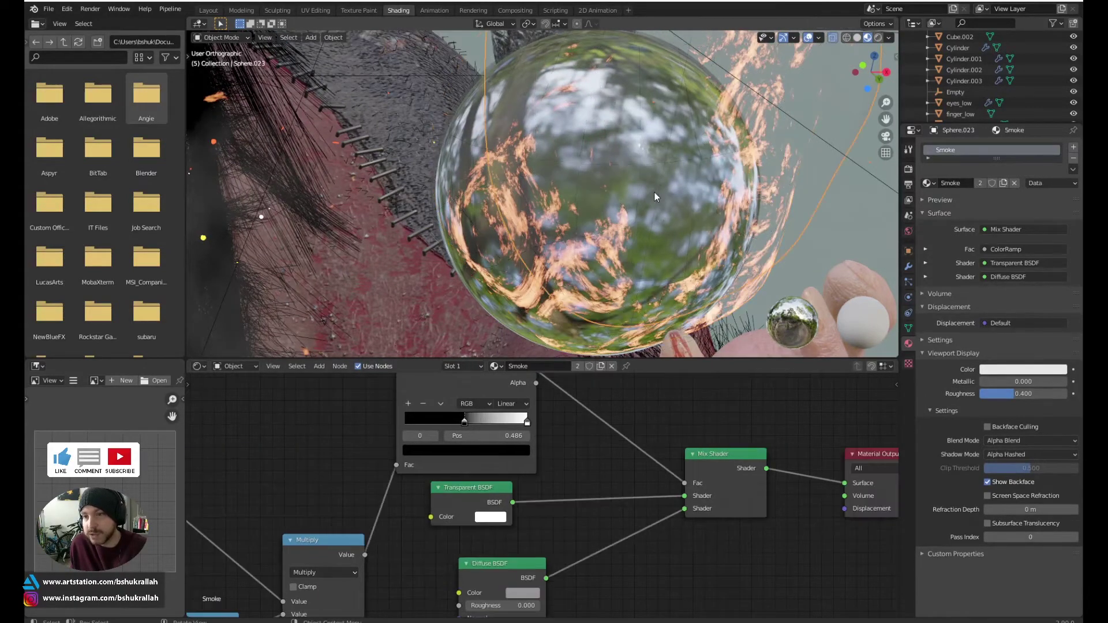
scroll(663, 193, down, 4)
shift+middle_drag(699, 170, 694, 305)
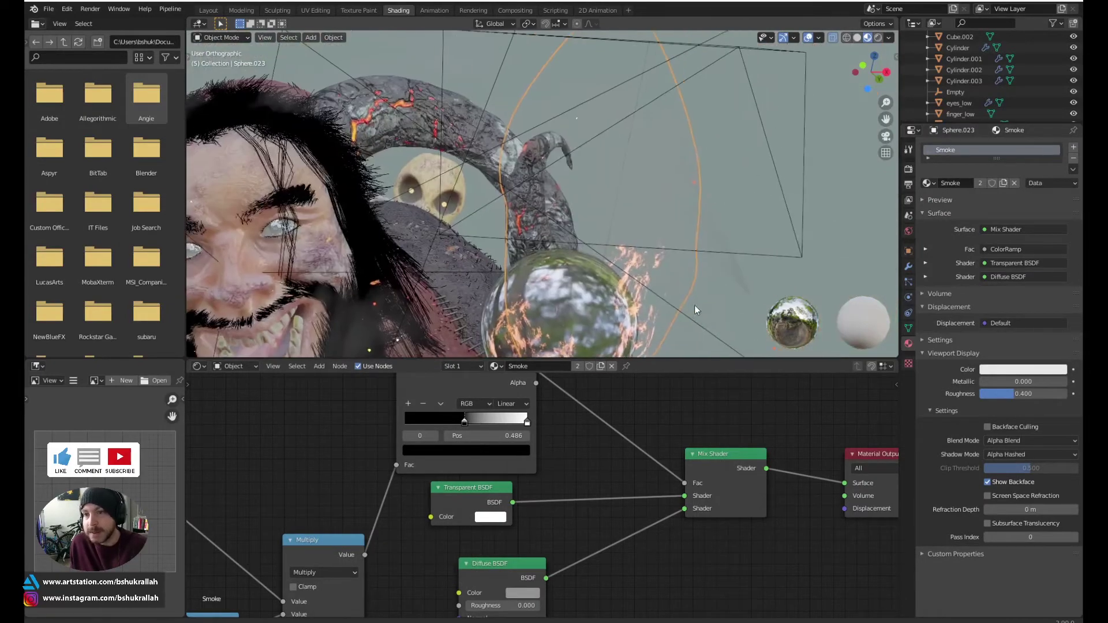
scroll(635, 248, down, 1)
middle_drag(623, 237, 613, 212)
scroll(572, 560, down, 3)
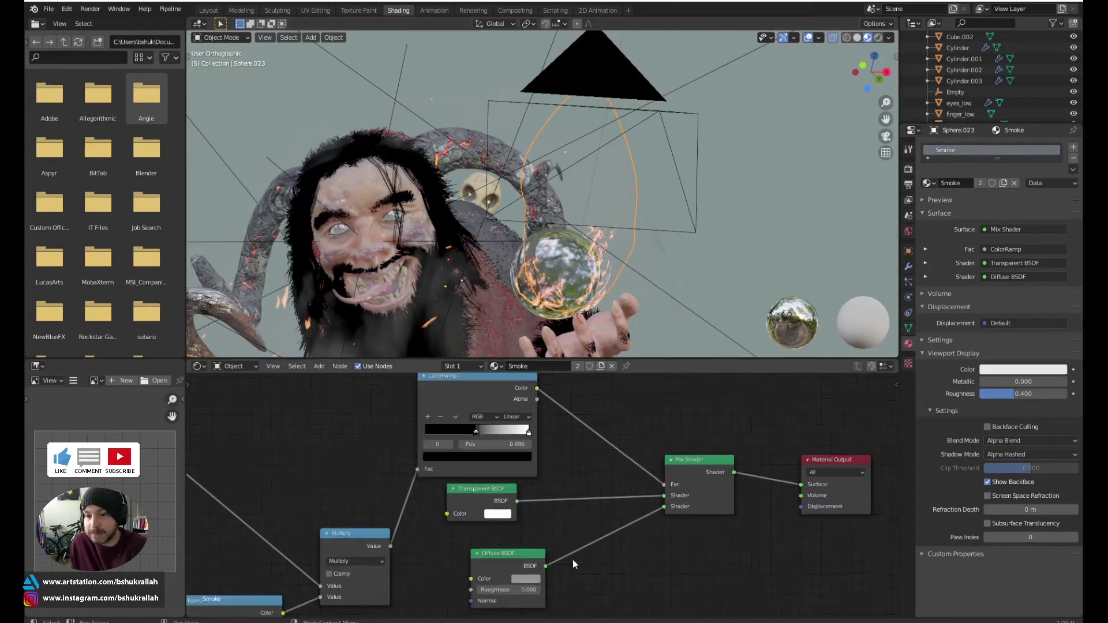
middle_drag(594, 549, 670, 435)
scroll(628, 471, up, 2)
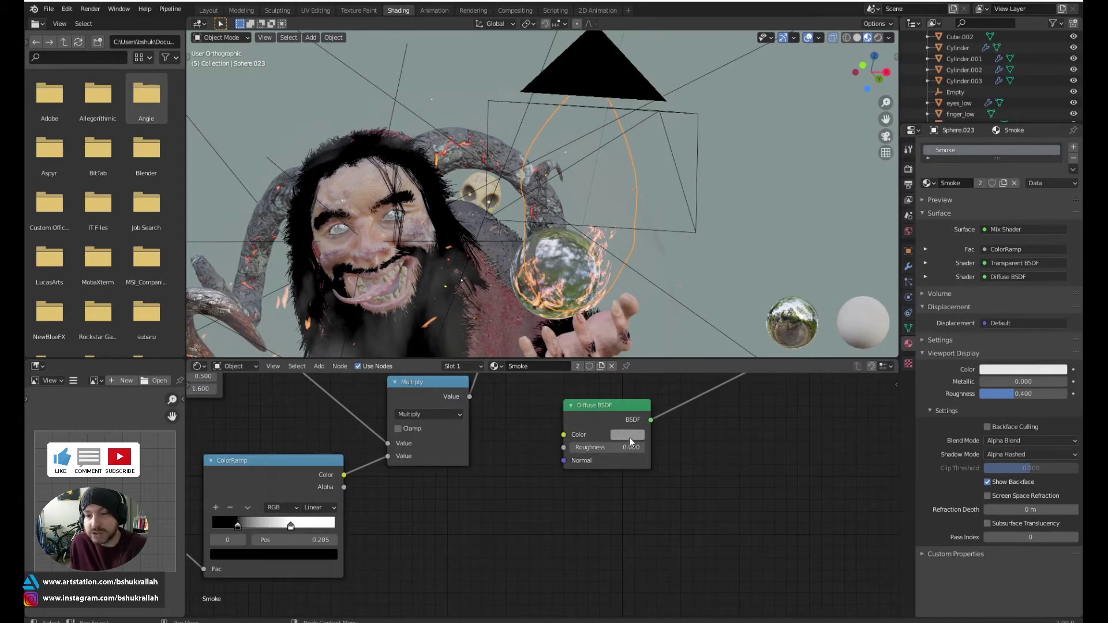
middle_drag(593, 427, 649, 513)
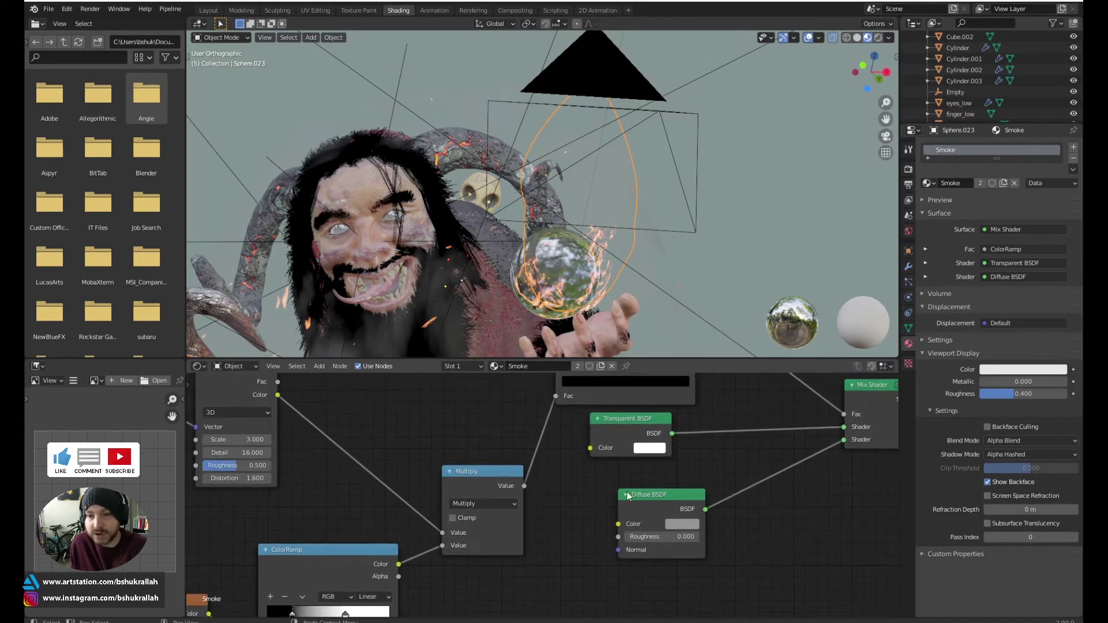
scroll(538, 504, down, 6)
middle_drag(469, 479, 442, 489)
scroll(687, 260, up, 5)
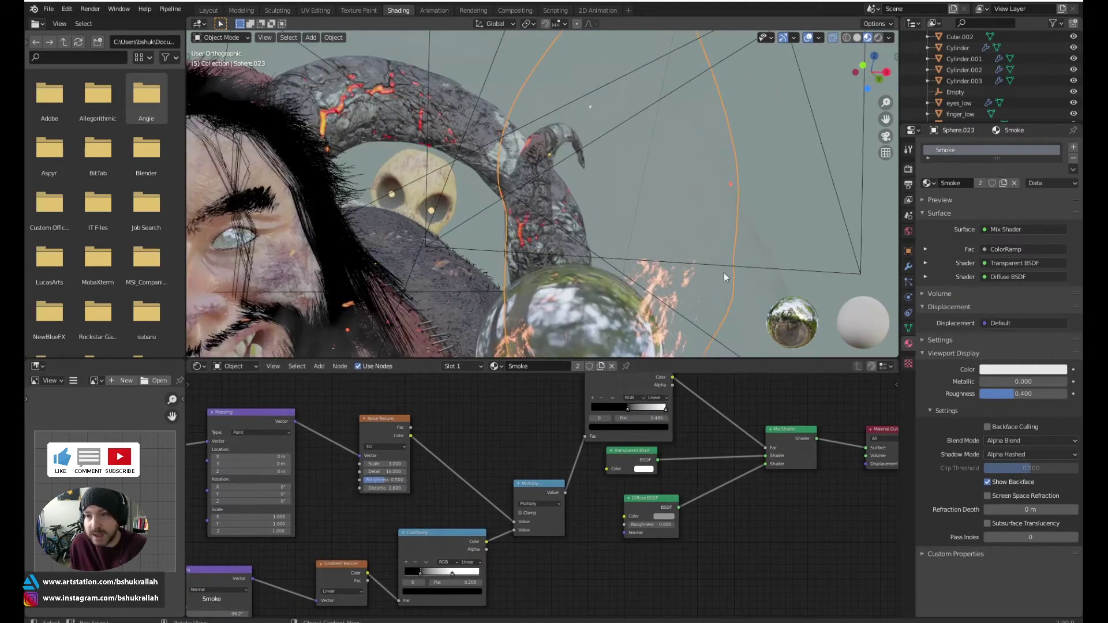
- Try rotating the smoke sphere freely to shift the smoke wisps around the character
scroll(756, 248, down, 5)
middle_drag(683, 262, 570, 227)
scroll(601, 260, up, 2)
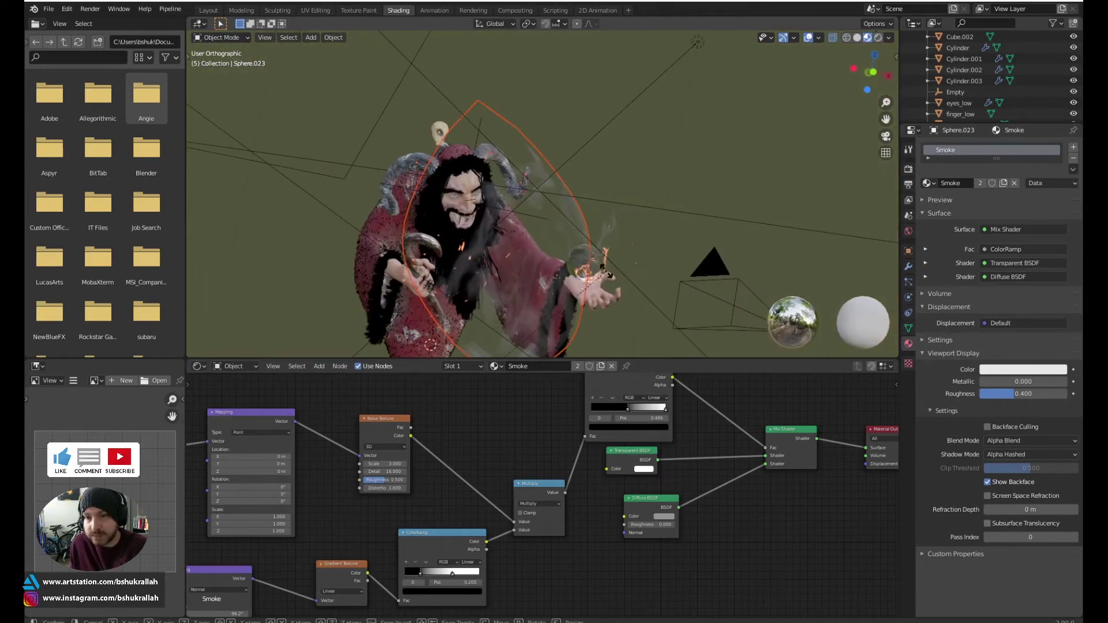
key(r)
key(r)
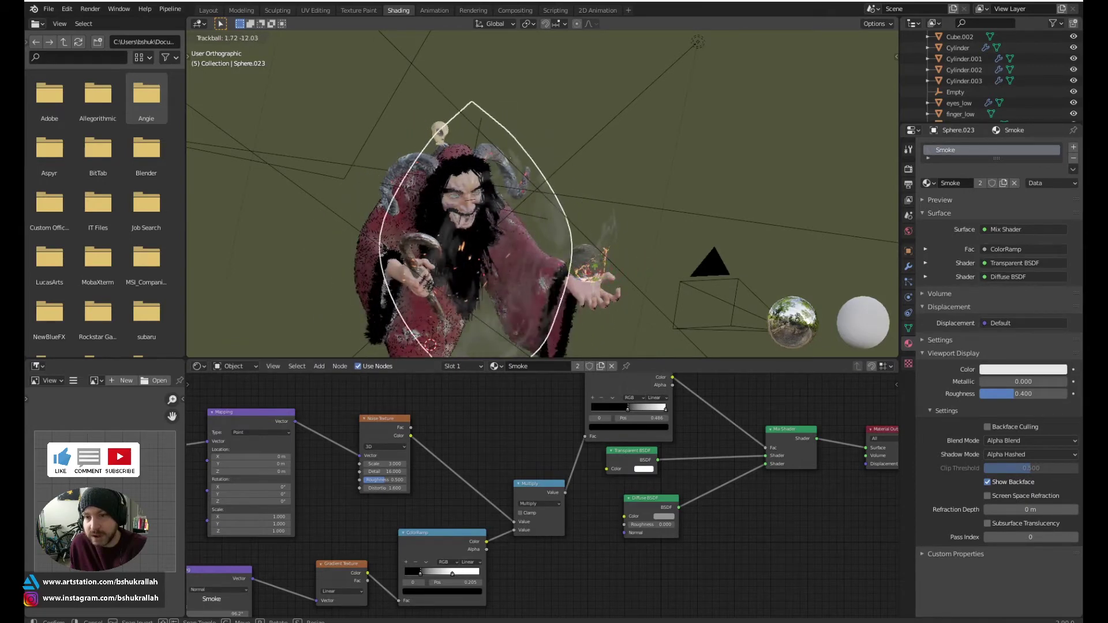
click(617, 259)
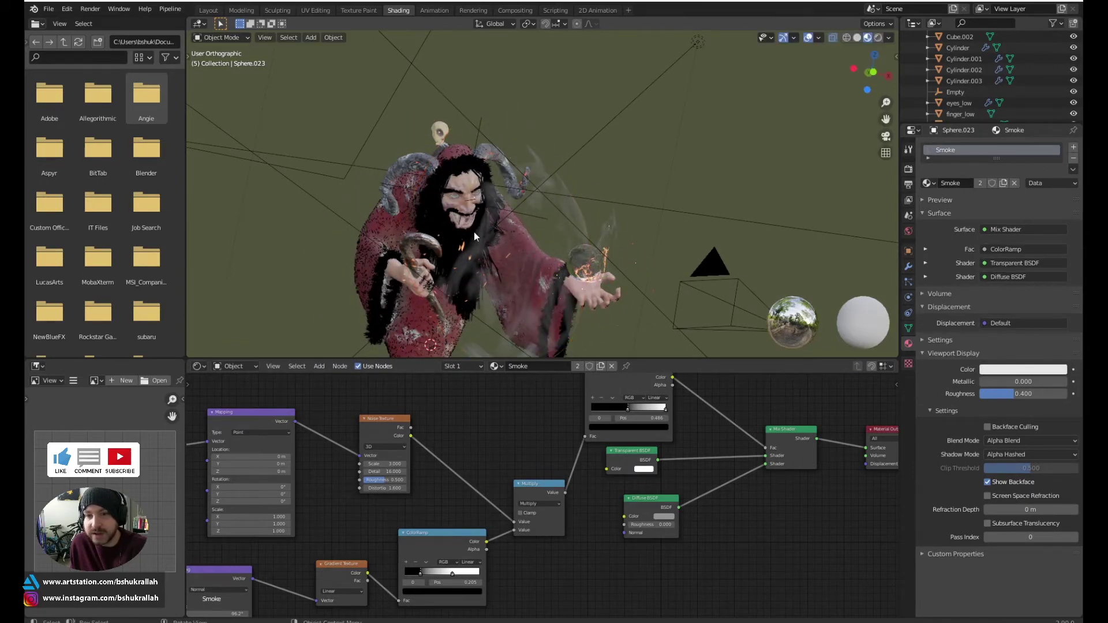
- Try rotating the Flame.001 sphere freely to reposition the embers in front of the character's torso
scroll(459, 294, up, 3)
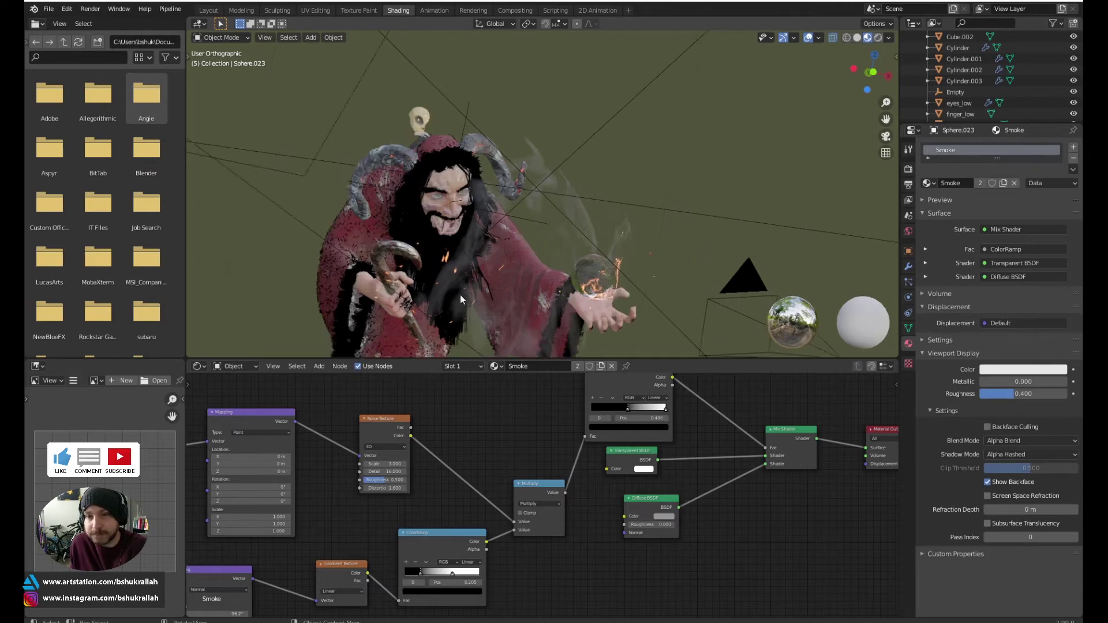
shift+middle_drag(478, 303, 669, 213)
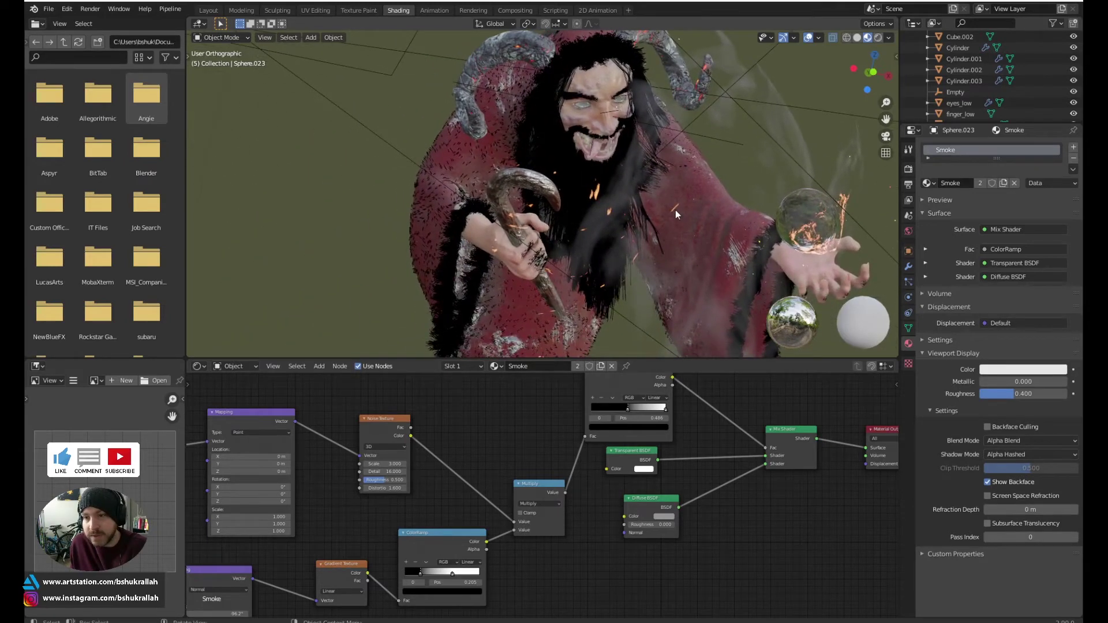
click(675, 209)
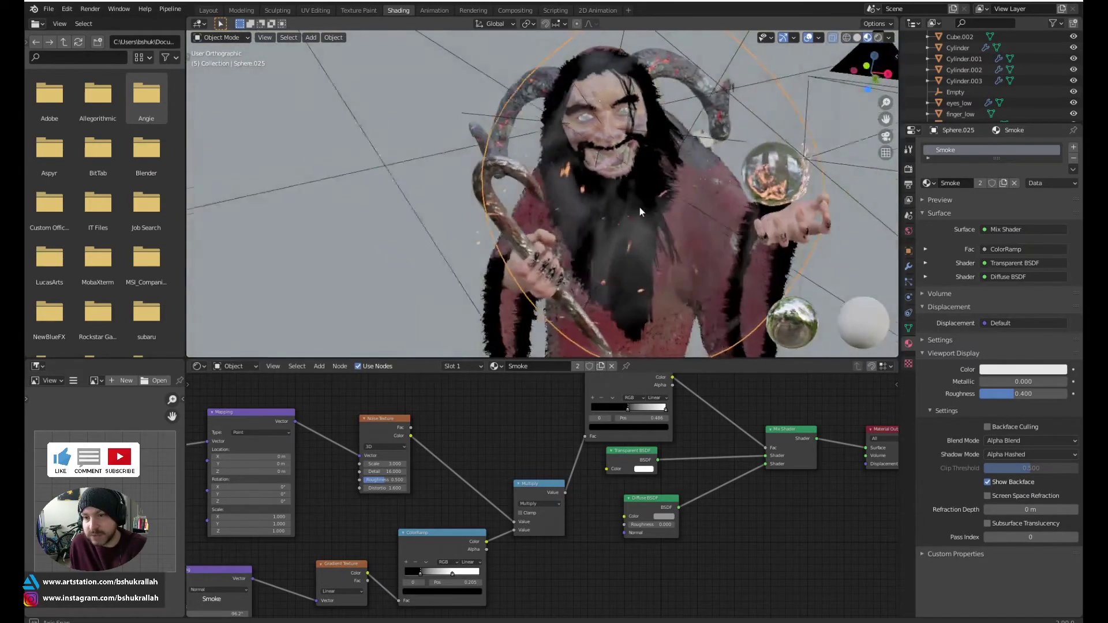
key(r)
key(r)
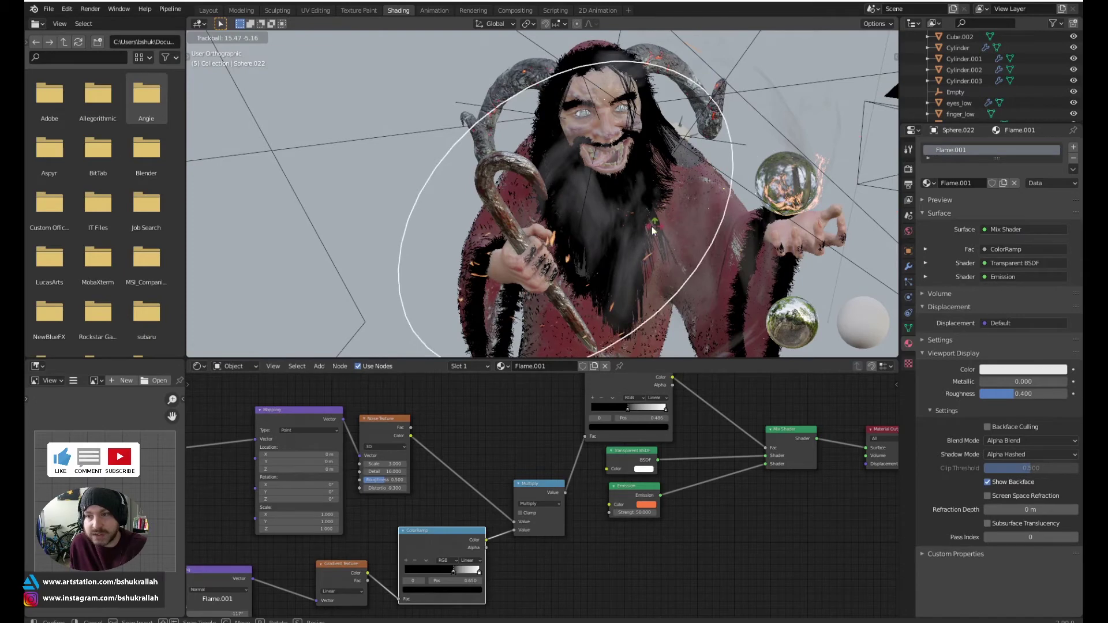
click(804, 202)
key(r)
key(r)
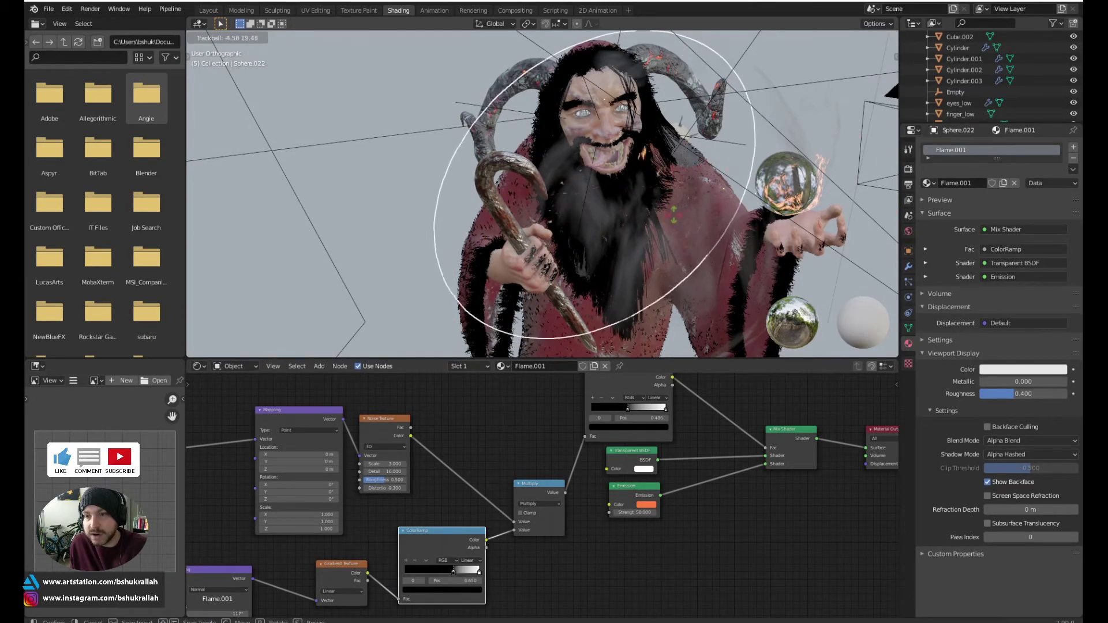
click(687, 197)
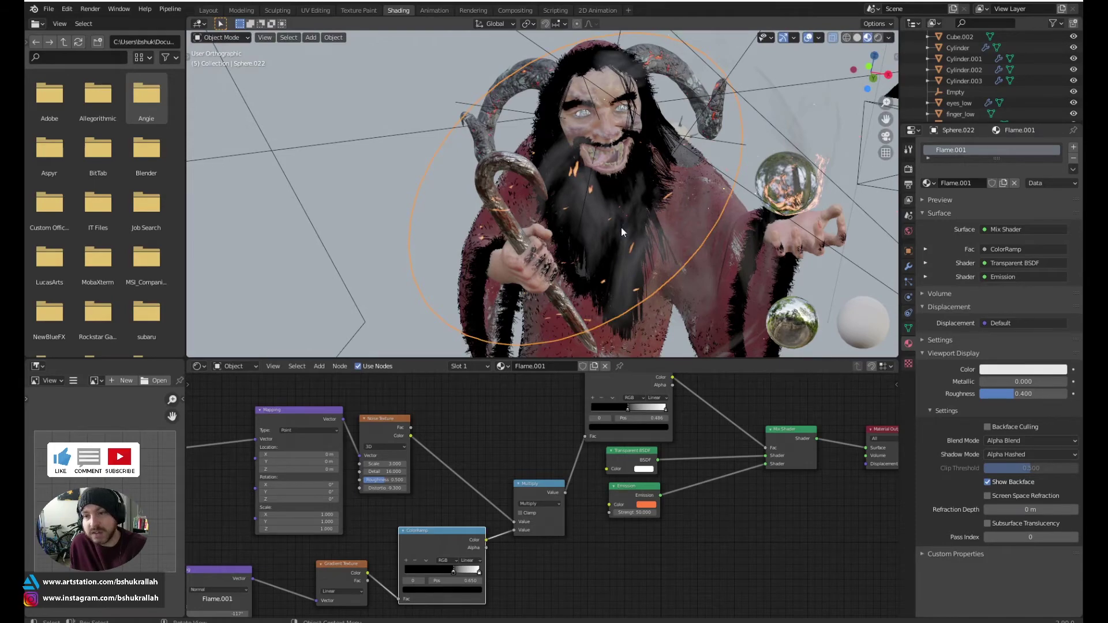
- Switch to the Layout workspace and examine the two skull creatures behind the character's shoulder from several angles
key(alt+a)
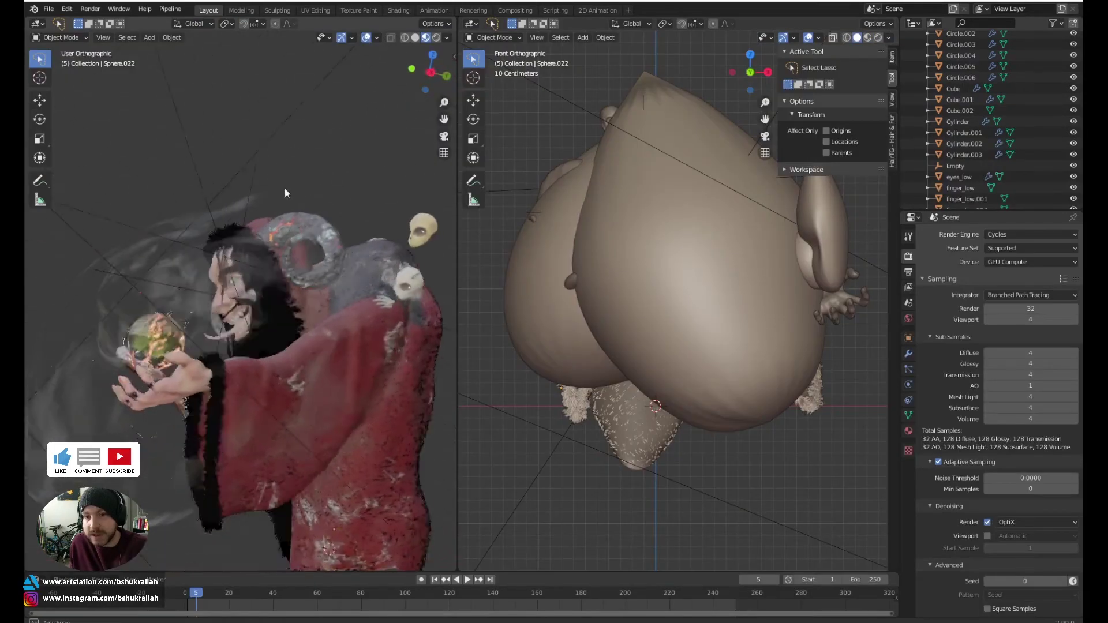
scroll(323, 225, up, 3)
middle_drag(362, 258, 425, 330)
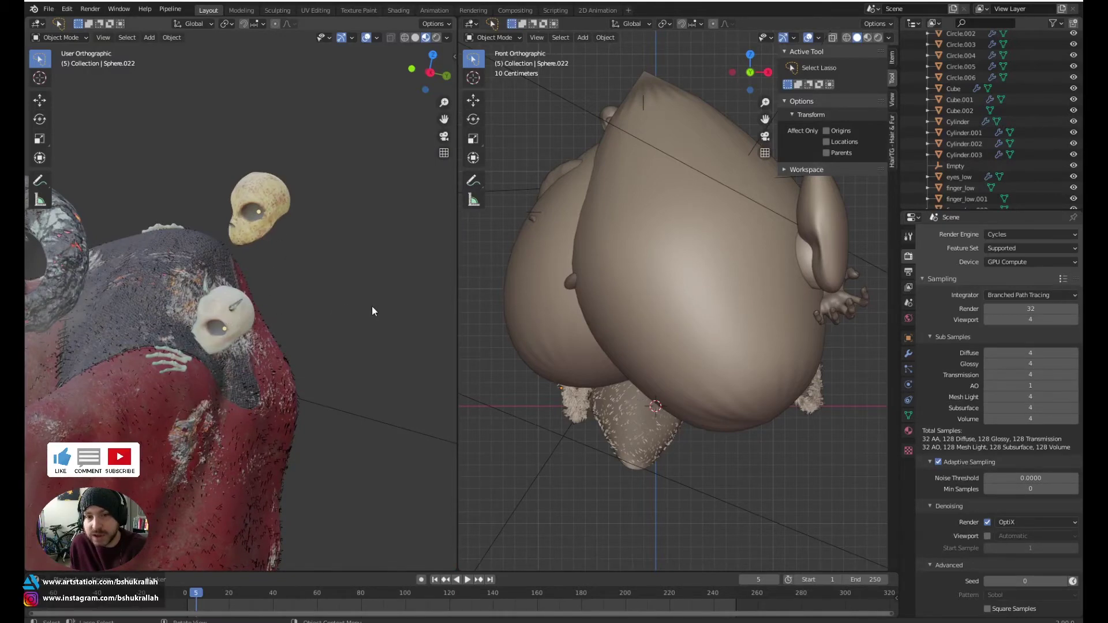
middle_drag(371, 306, 431, 310)
shift+middle_drag(237, 305, 435, 312)
scroll(275, 229, up, 2)
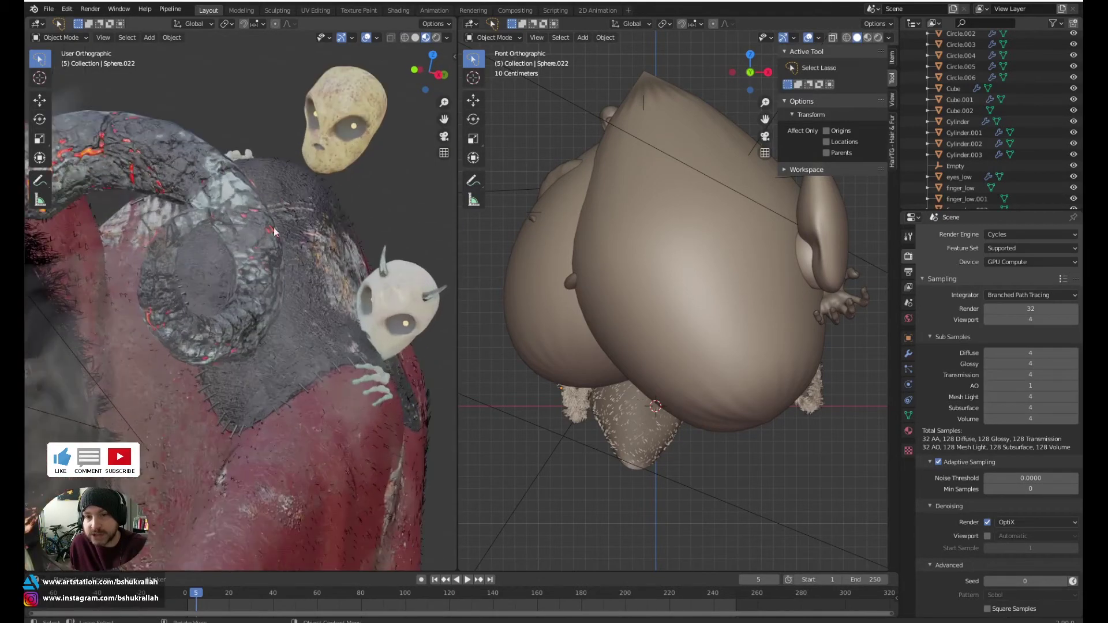
shift+middle_drag(346, 238, 269, 248)
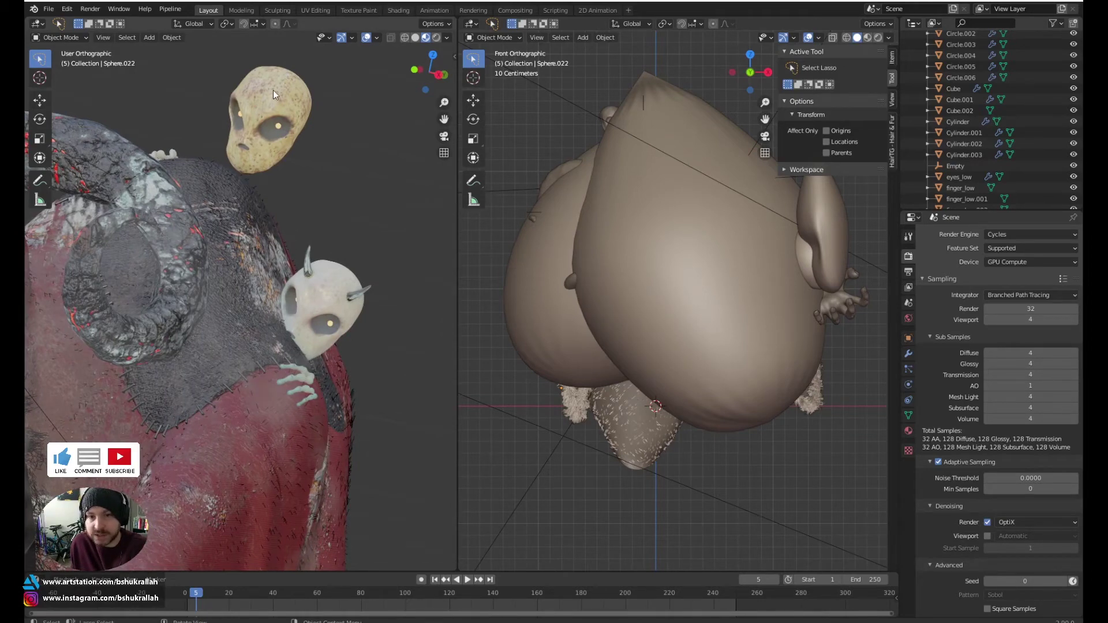
middle_drag(285, 258, 308, 246)
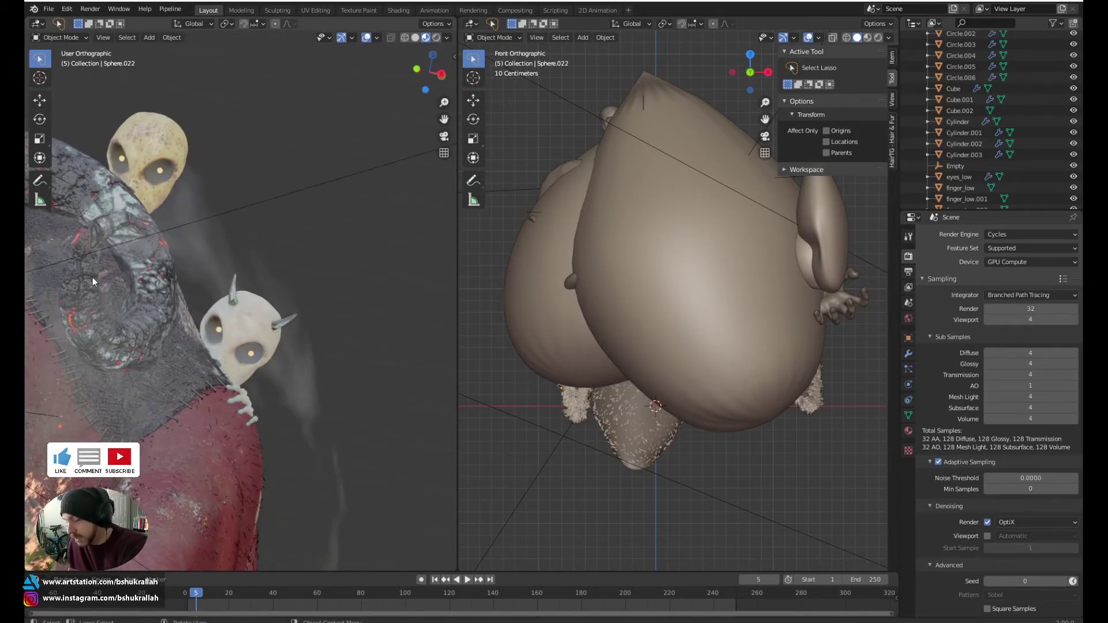
- Examine the horn and the skull creatures behind it up close through the scene camera
key(KP_0)
shift+middle_drag(333, 187, 264, 232)
scroll(271, 175, up, 2)
scroll(265, 293, up, 1)
shift+middle_drag(265, 293, 240, 389)
scroll(287, 204, up, 4)
shift+middle_drag(288, 204, 244, 285)
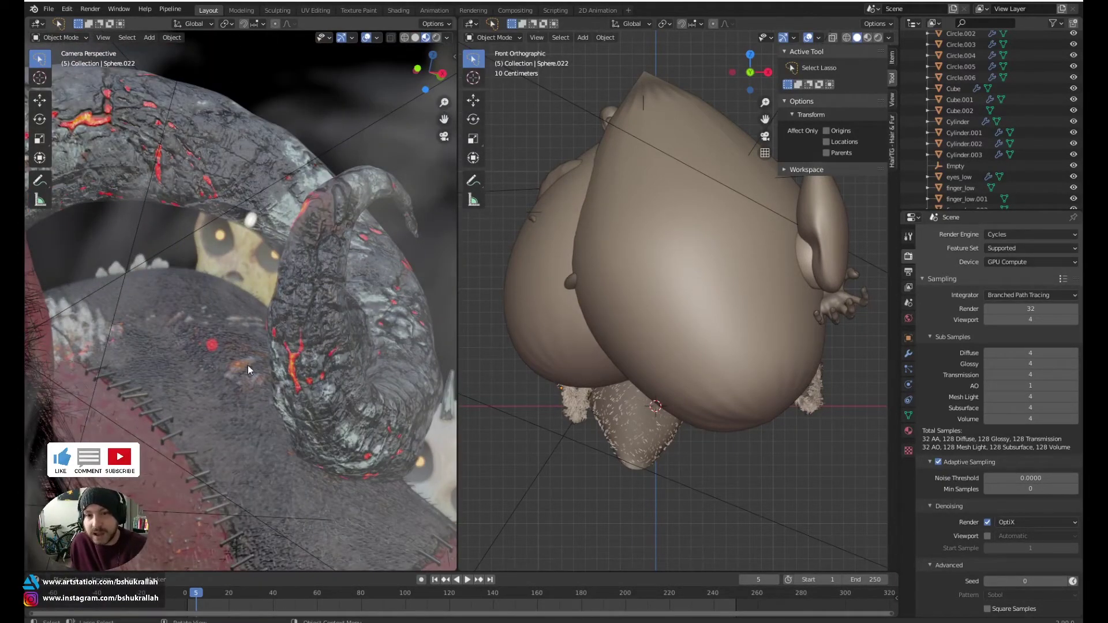
- Examine the horned skull creature and its bony hand on the coat's shoulder from the side and behind
key(KP_0)
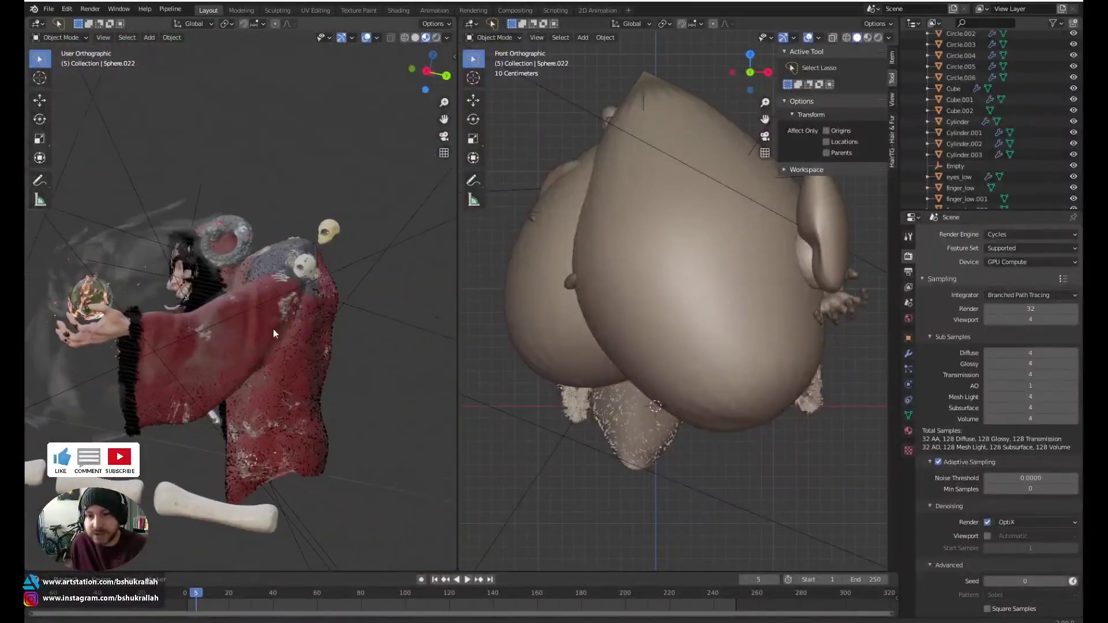
scroll(274, 333, up, 6)
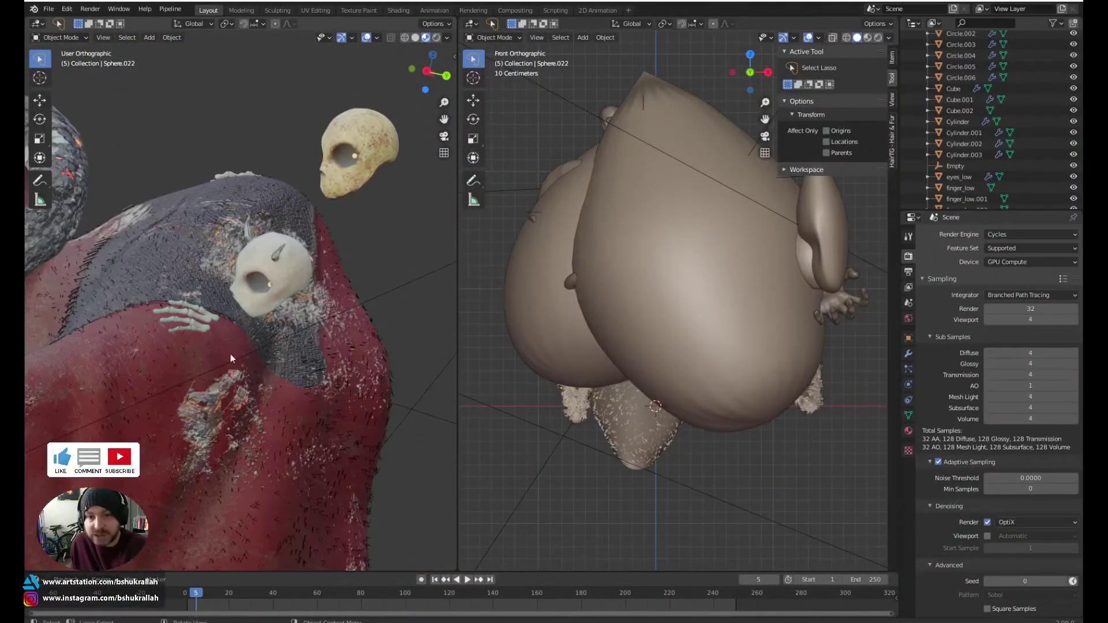
middle_drag(204, 327, 366, 274)
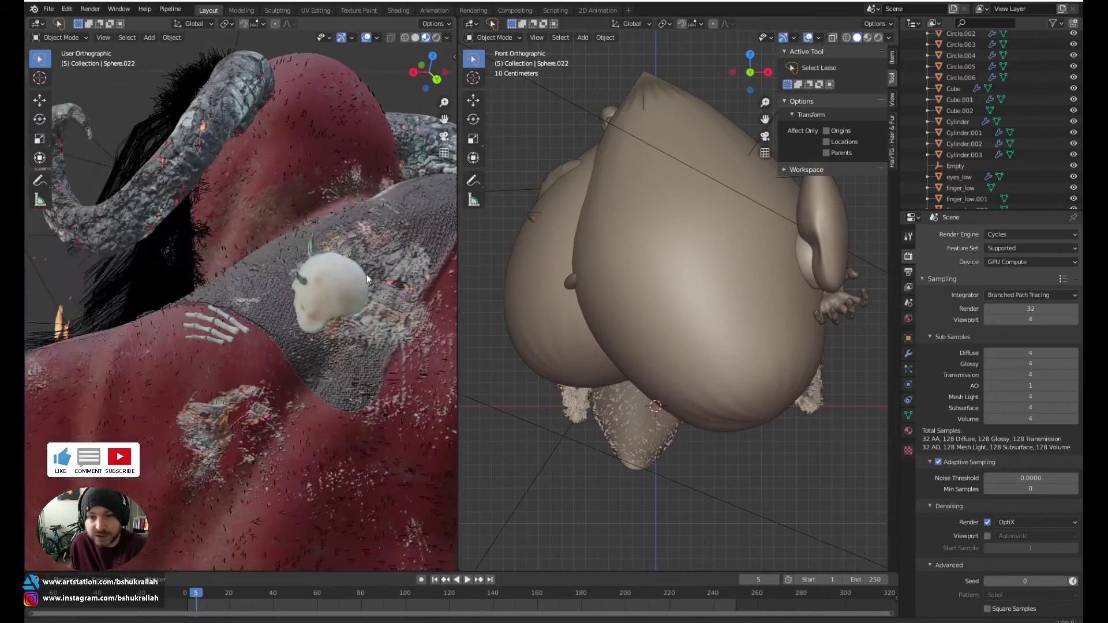
scroll(235, 354, up, 7)
scroll(202, 374, down, 5)
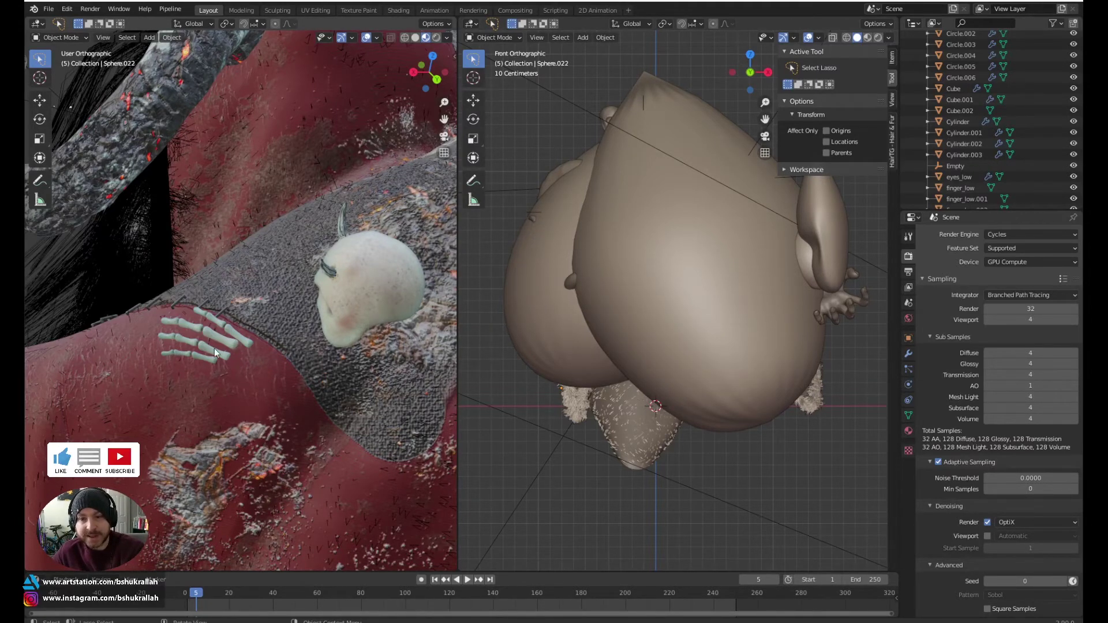
middle_drag(213, 348, 252, 355)
scroll(260, 351, down, 6)
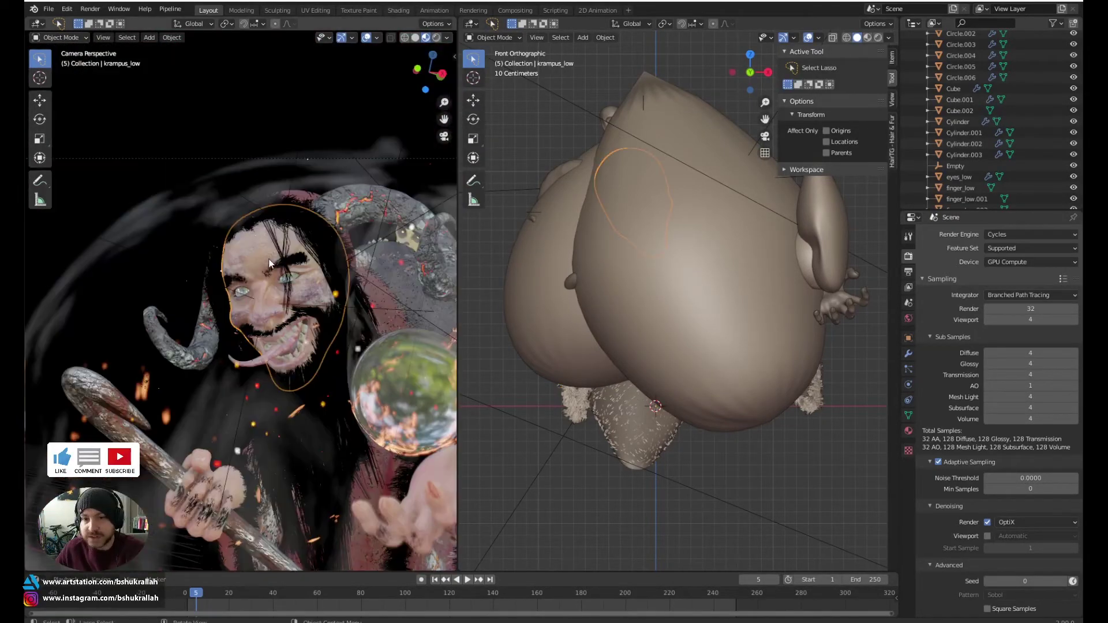
- Select the krampus_low head mesh and make its beard_sides vertex group active
key(KP_0)
click(241, 284)
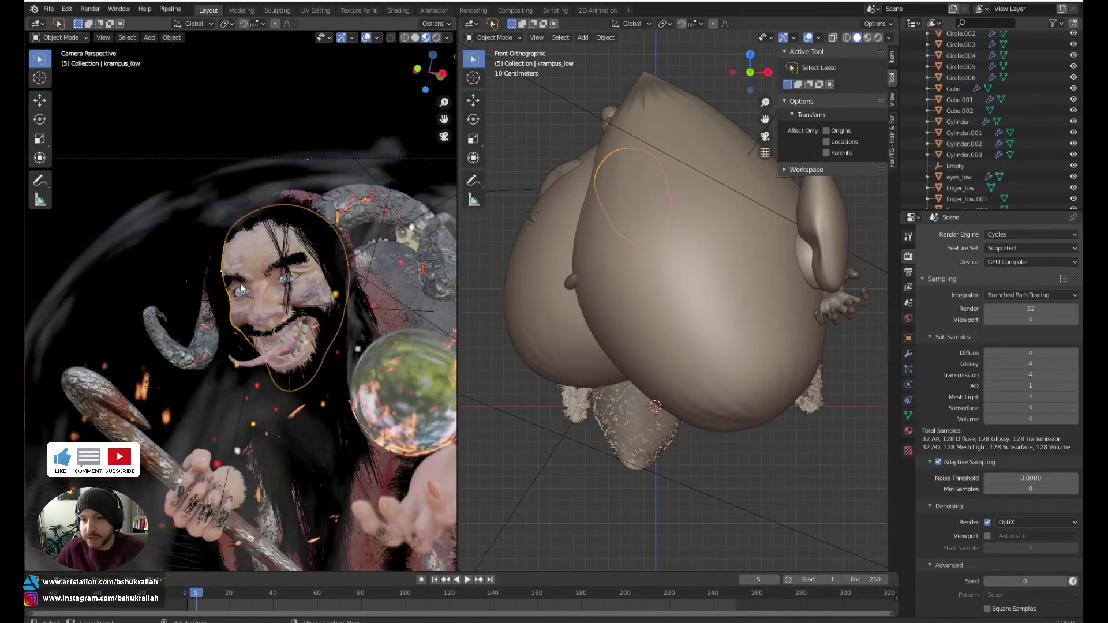
middle_drag(241, 284, 300, 289)
scroll(257, 258, up, 5)
shift+middle_drag(258, 258, 350, 334)
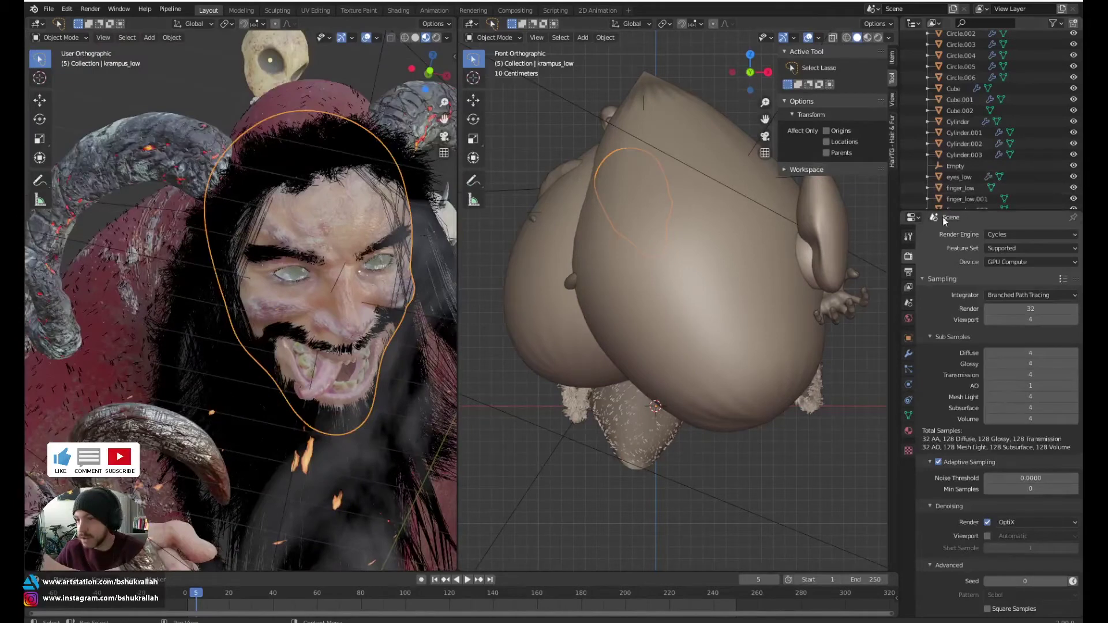
click(908, 415)
click(973, 280)
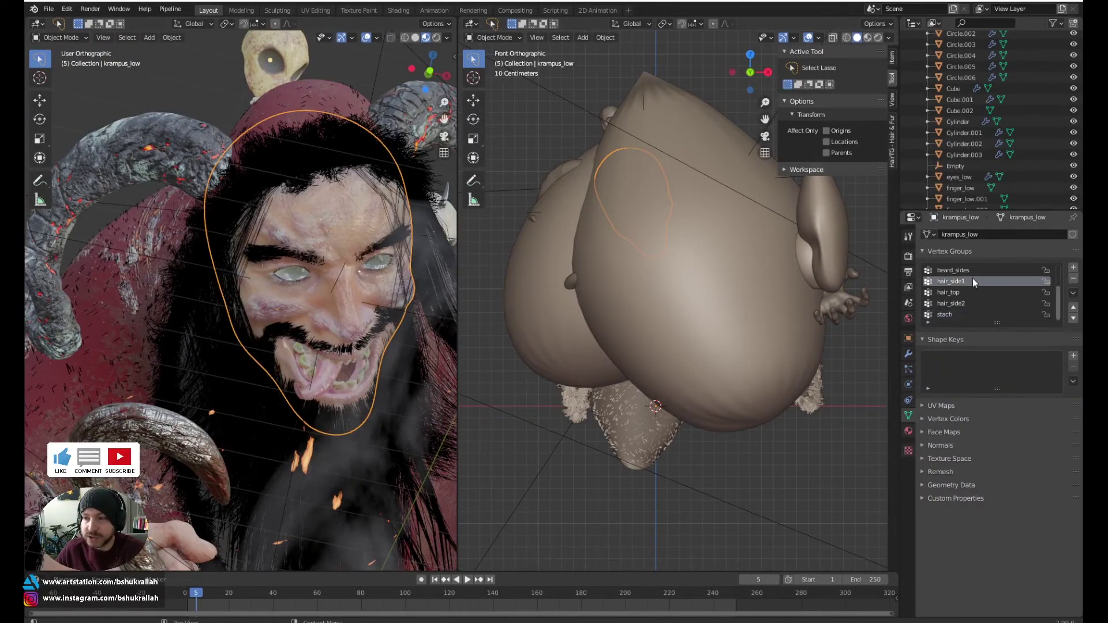
click(966, 271)
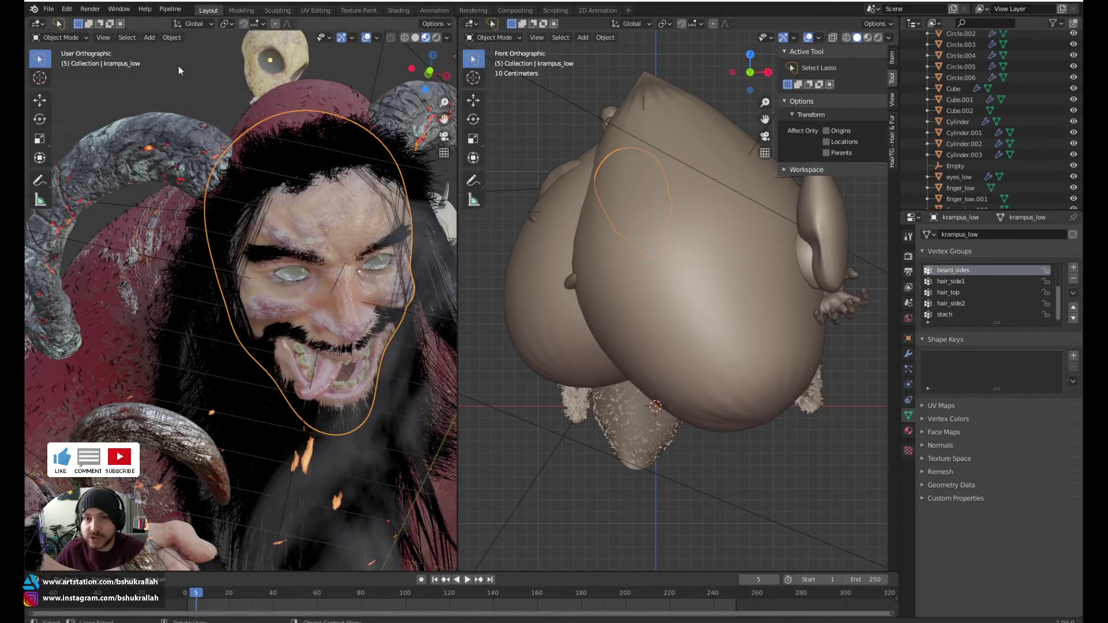
- Switch the head to Weight Paint mode and examine the beard_sides weights along the jaw
click(74, 41)
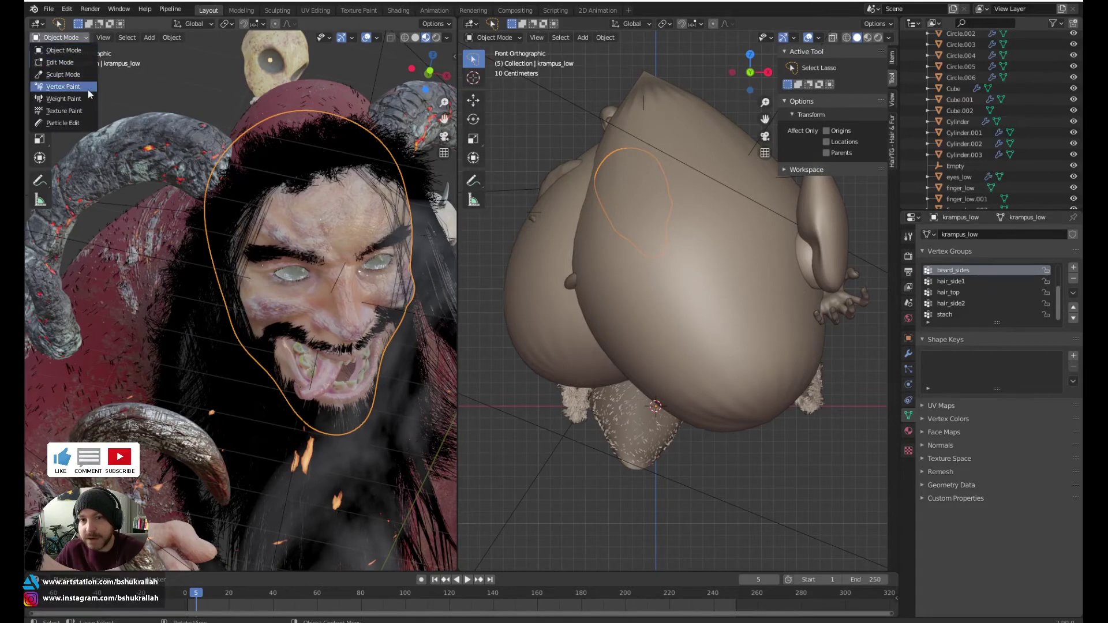
click(74, 99)
mouse_move(320, 279)
middle_down()
mouse_move(122, 279)
mouse_move(371, 362)
middle_up()
scroll(122, 278, up, 5)
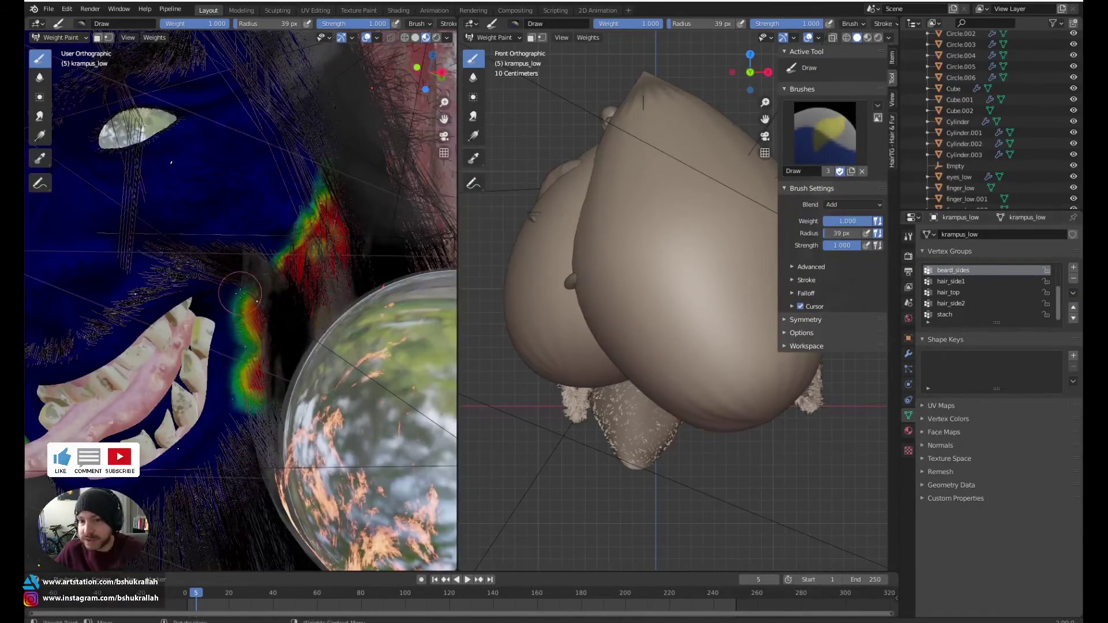
middle_drag(241, 293, 384, 292)
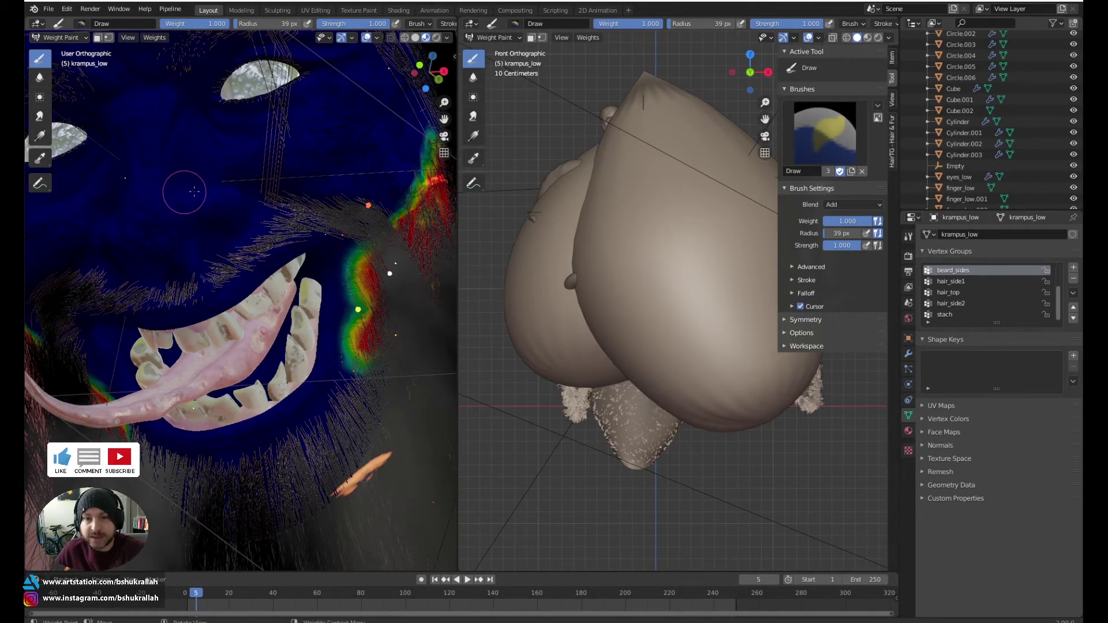
scroll(241, 188, down, 4)
scroll(238, 206, up, 4)
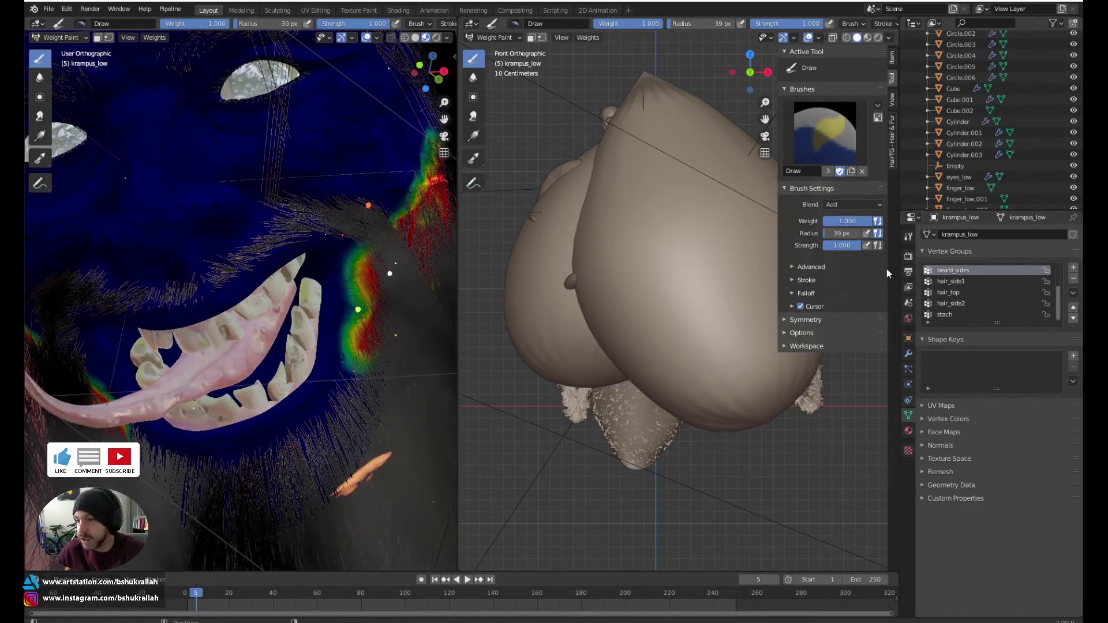
- Select the beard_sides particle system and review its emission, children, clumping, roughness, kink and hair shape settings
click(908, 369)
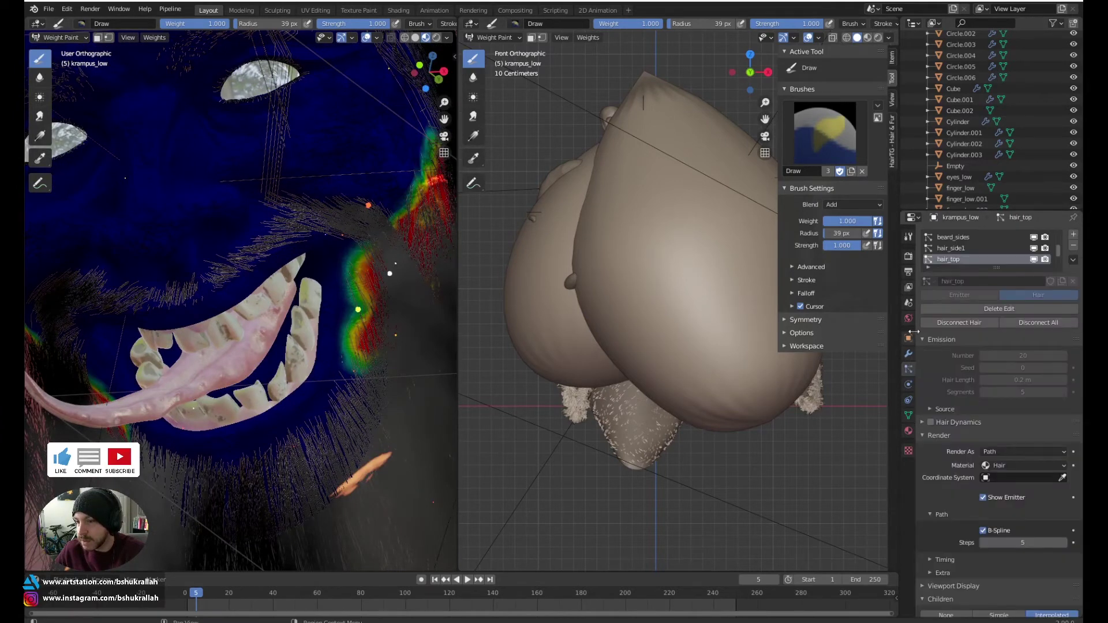
click(961, 236)
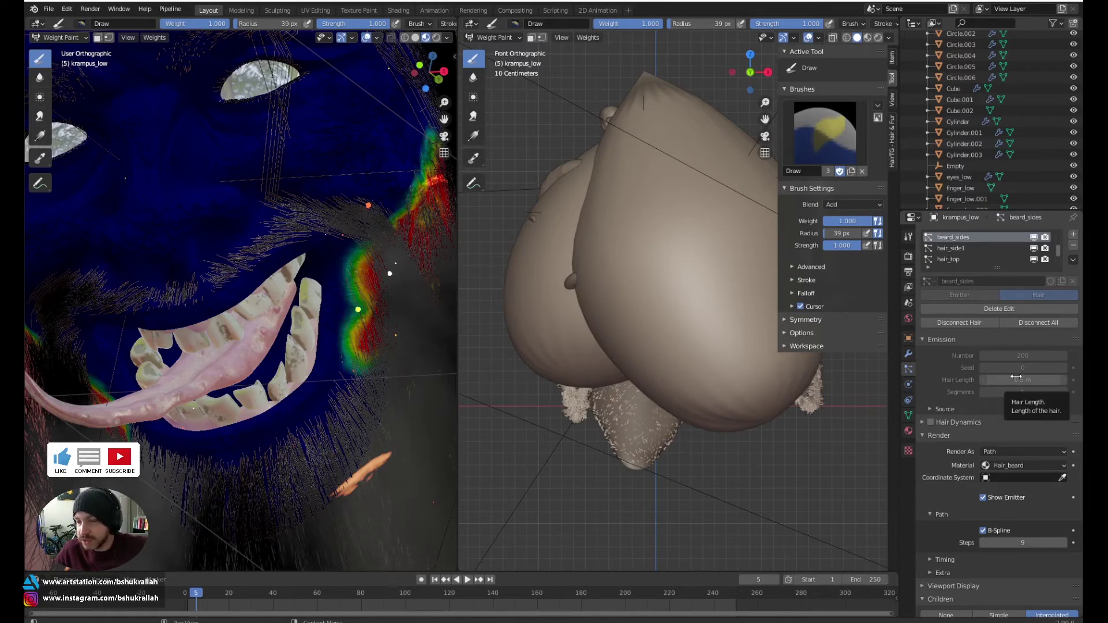
scroll(1013, 413, down, 8)
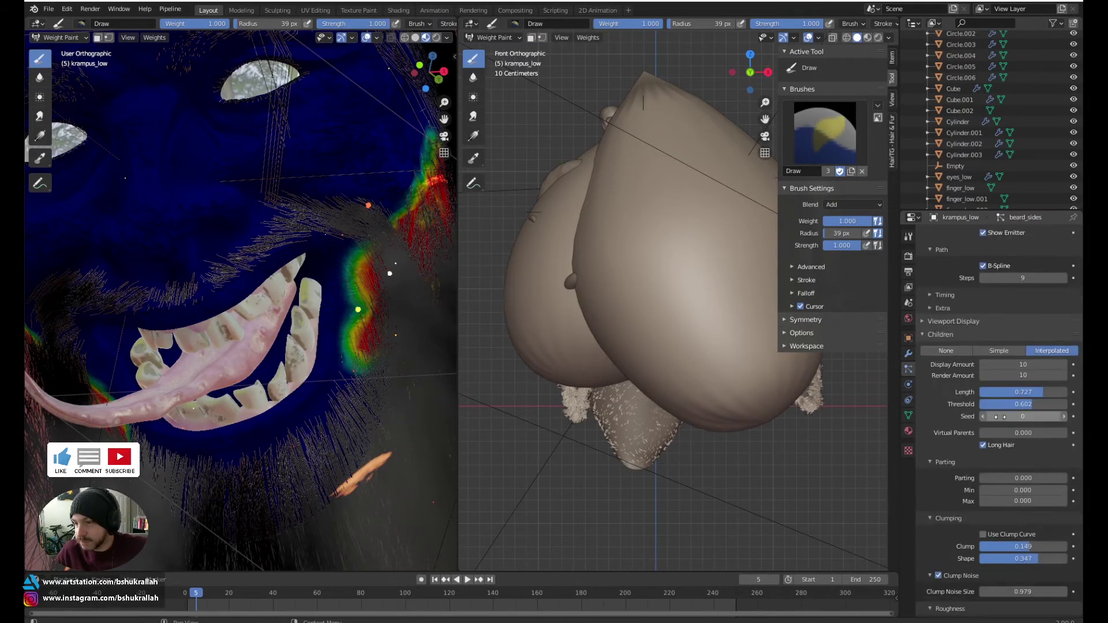
scroll(1000, 416, down, 2)
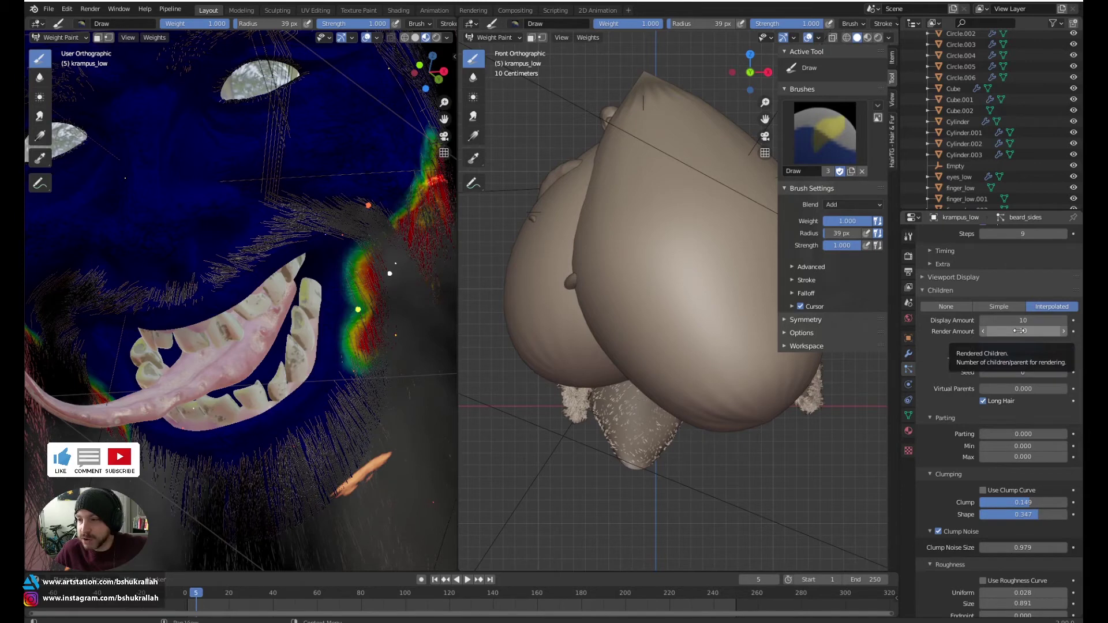
scroll(1026, 415, down, 12)
scroll(1016, 404, up, 2)
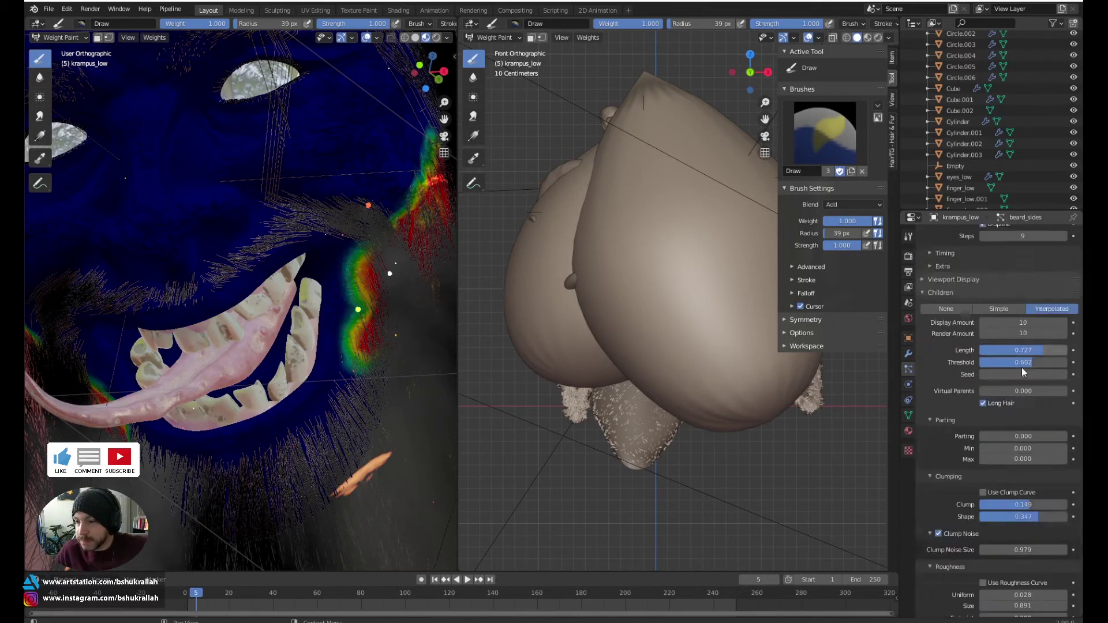
scroll(1032, 485, down, 4)
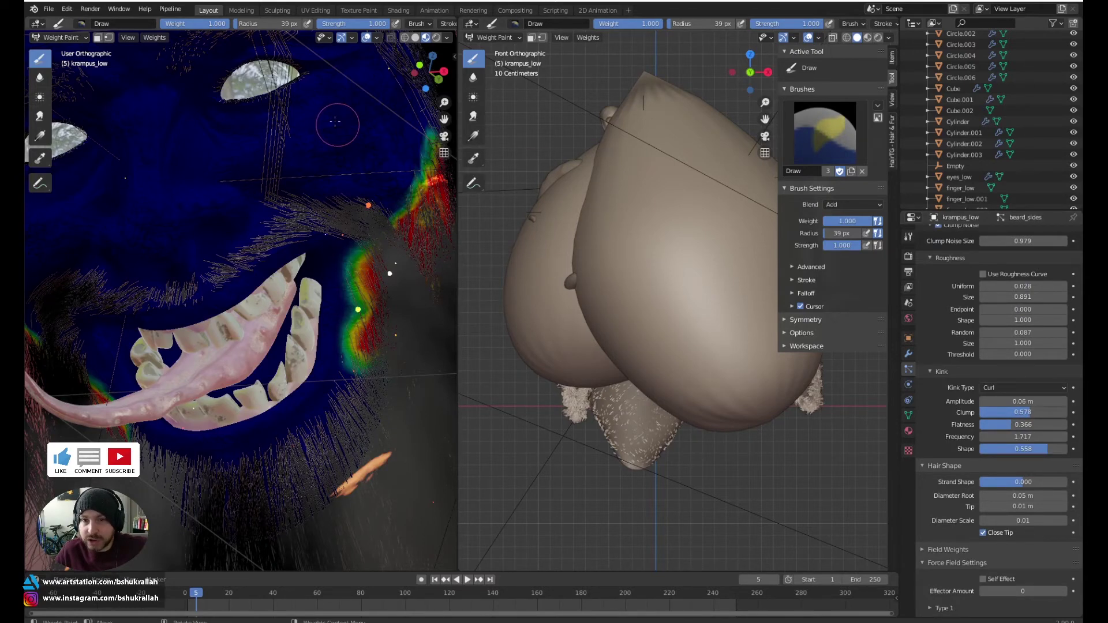
- Open the Hair_beard material's nodes in the Shading workspace and move the ColorRamp's first stop to position 0.136
click(909, 431)
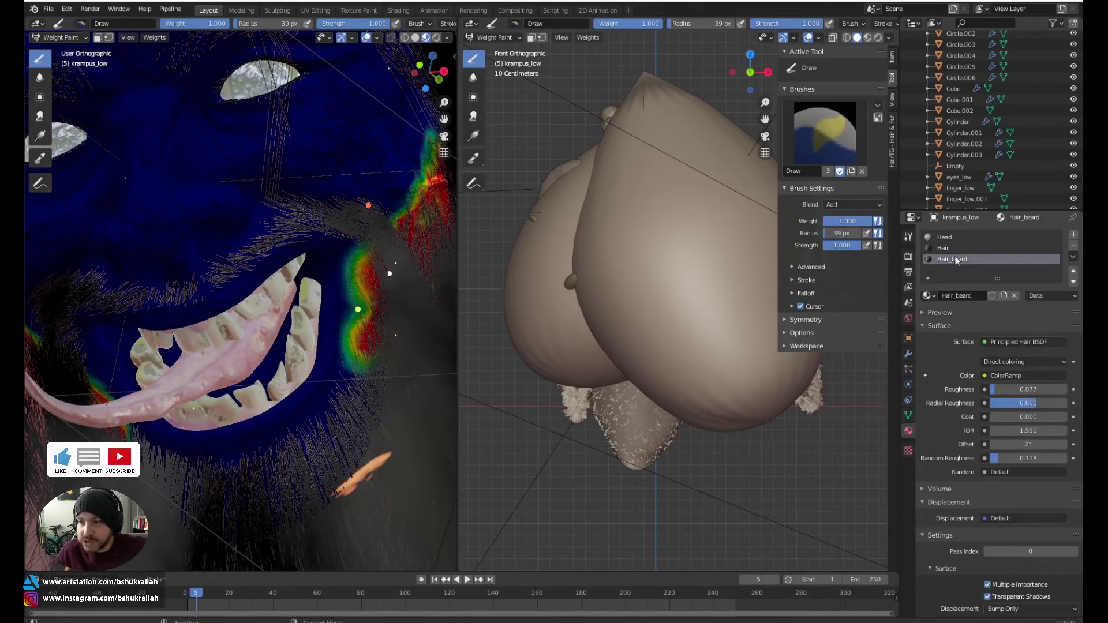
click(398, 10)
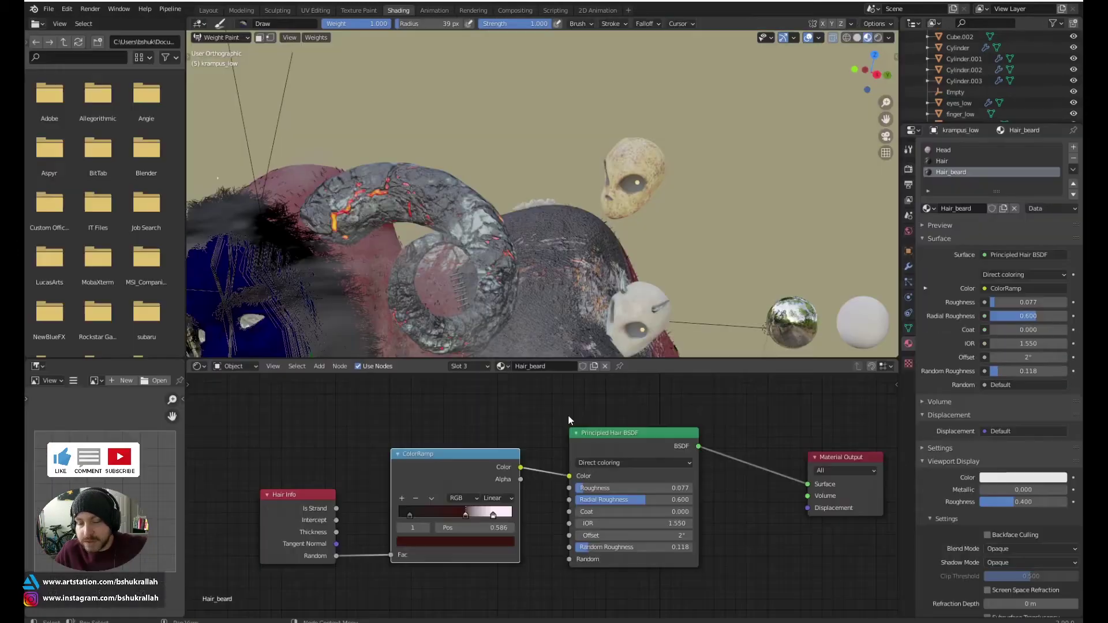
click(620, 436)
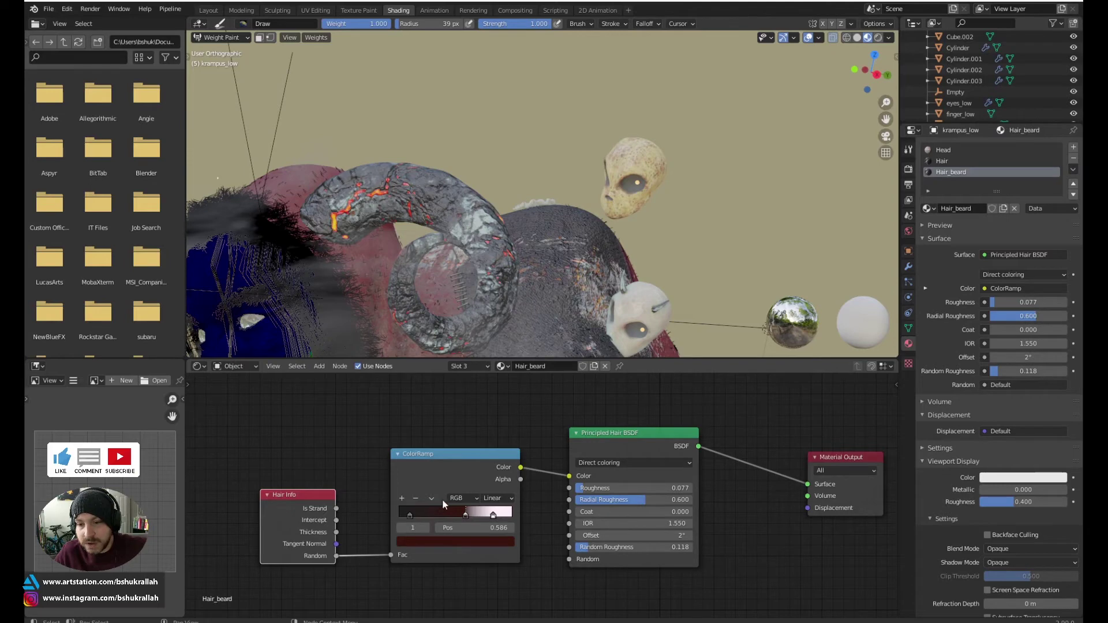
mouse_move(410, 514)
mouse_down()
mouse_move(435, 511)
mouse_move(415, 514)
mouse_up()
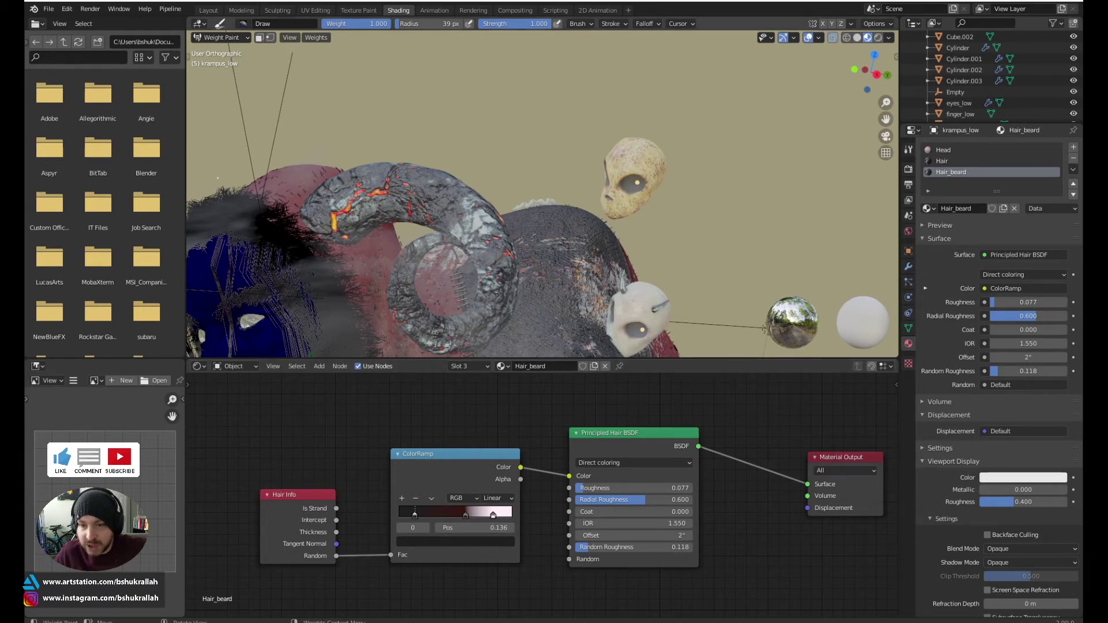
- Return the head to Object Mode and examine the Head material's texture, Normal Map and Principled BSDF nodes
scroll(434, 334, down, 5)
scroll(435, 324, up, 6)
scroll(435, 313, down, 4)
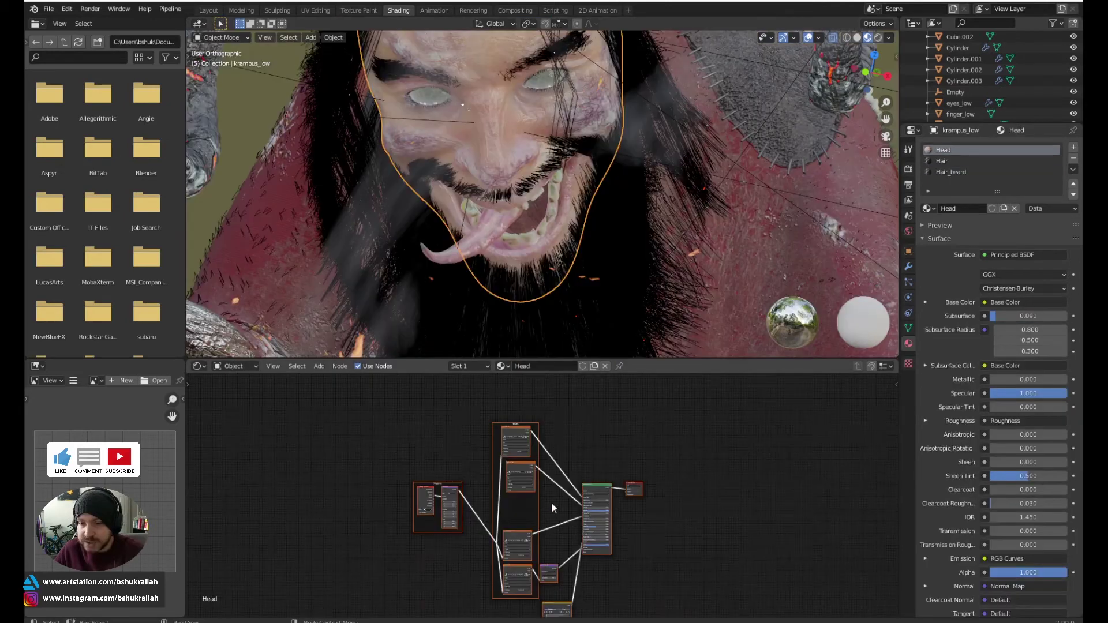
scroll(552, 503, up, 7)
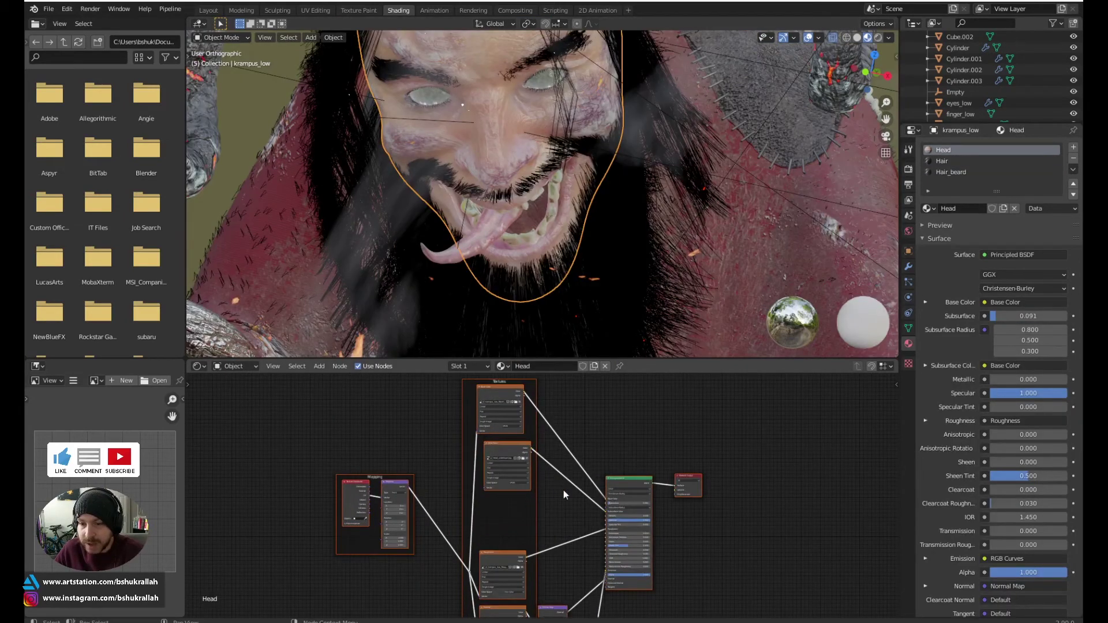
middle_drag(643, 398, 619, 471)
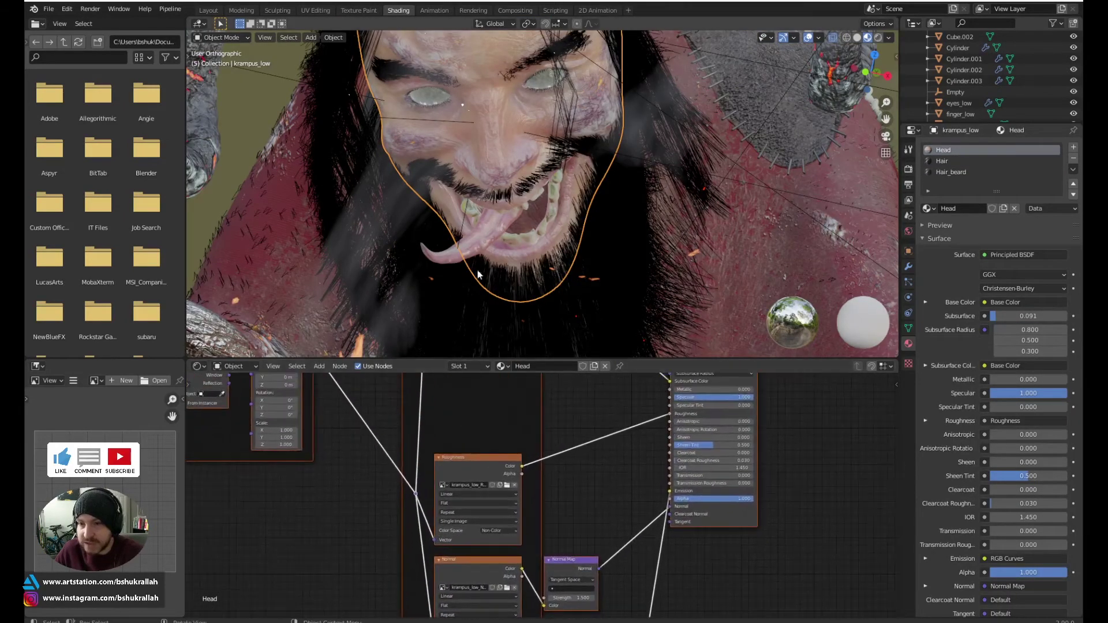
scroll(580, 470, down, 2)
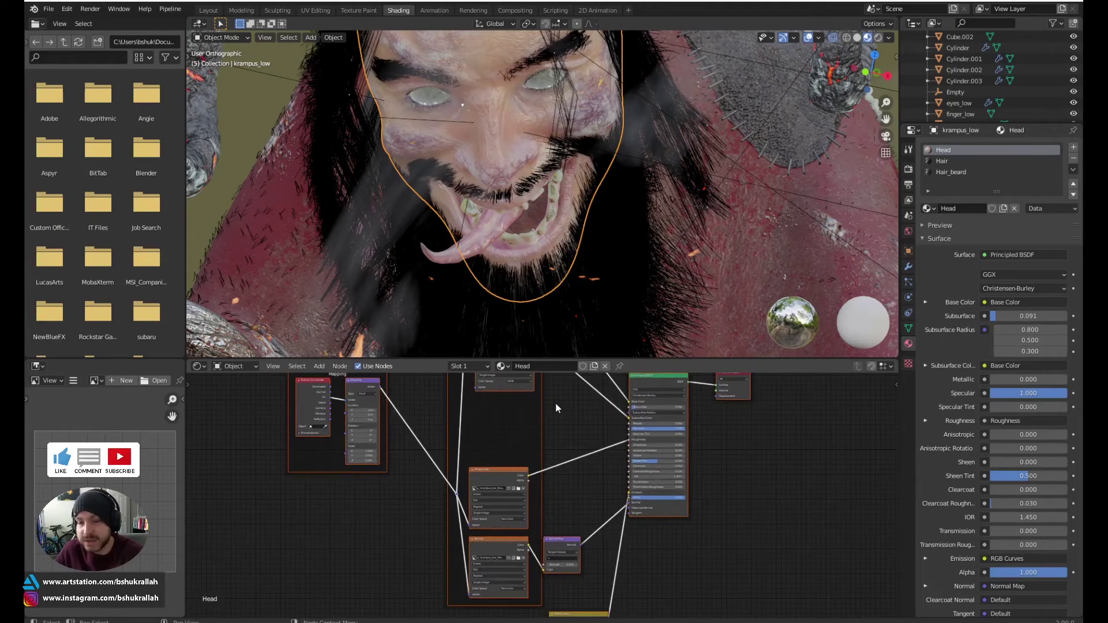
middle_drag(573, 435, 562, 612)
scroll(535, 514, up, 5)
scroll(525, 528, down, 1)
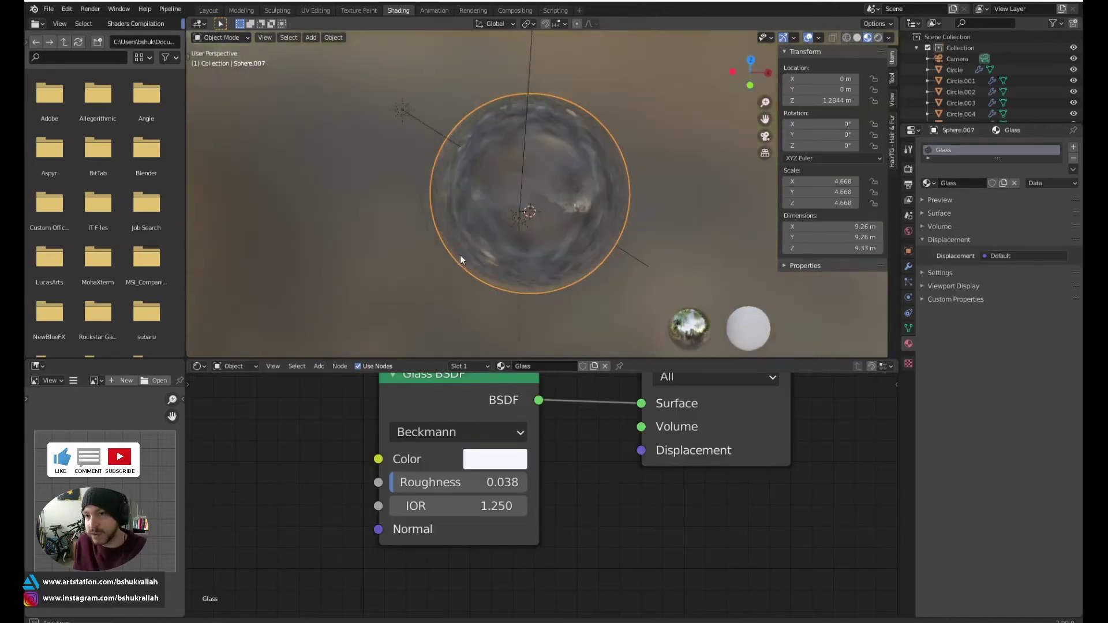
- In the snow globe scene, inspect the outer sphere's Glass material and hide that sphere
middle_drag(459, 255, 604, 223)
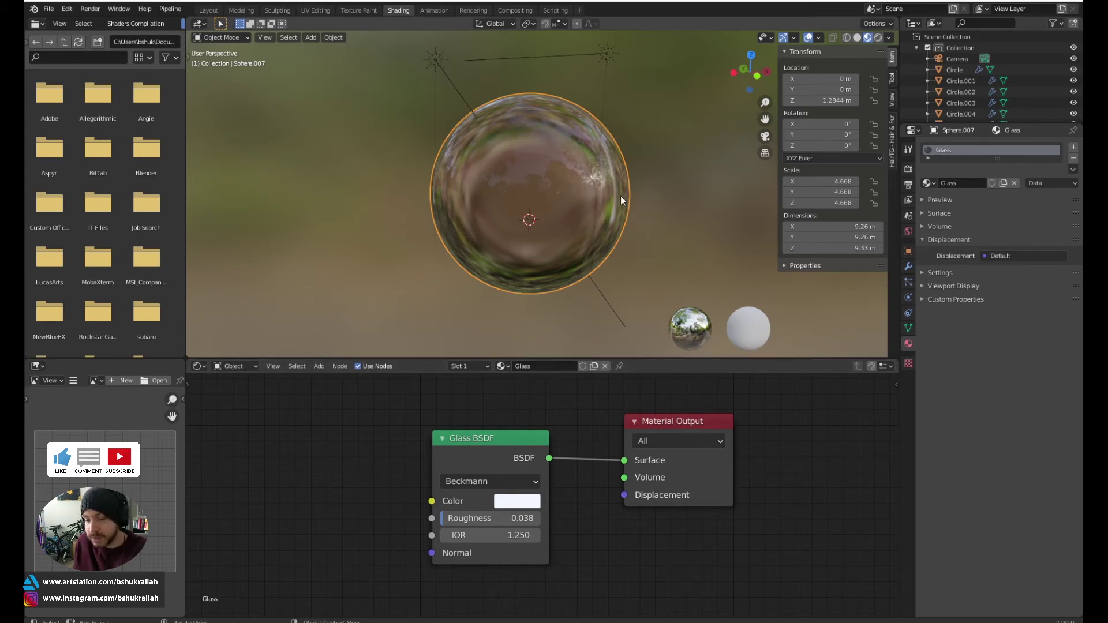
key(h)
scroll(588, 211, up, 4)
scroll(557, 228, down, 1)
- Inspect the inner sphere's Water material, and hide that sphere to view the snowy house and trees inside
click(557, 228)
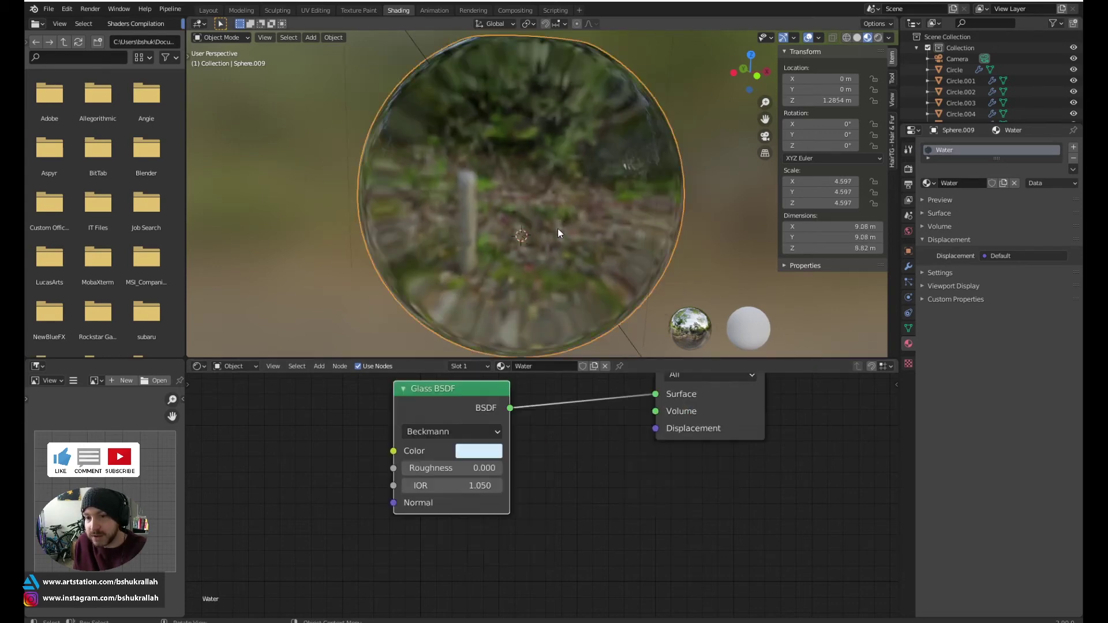
scroll(543, 452, down, 2)
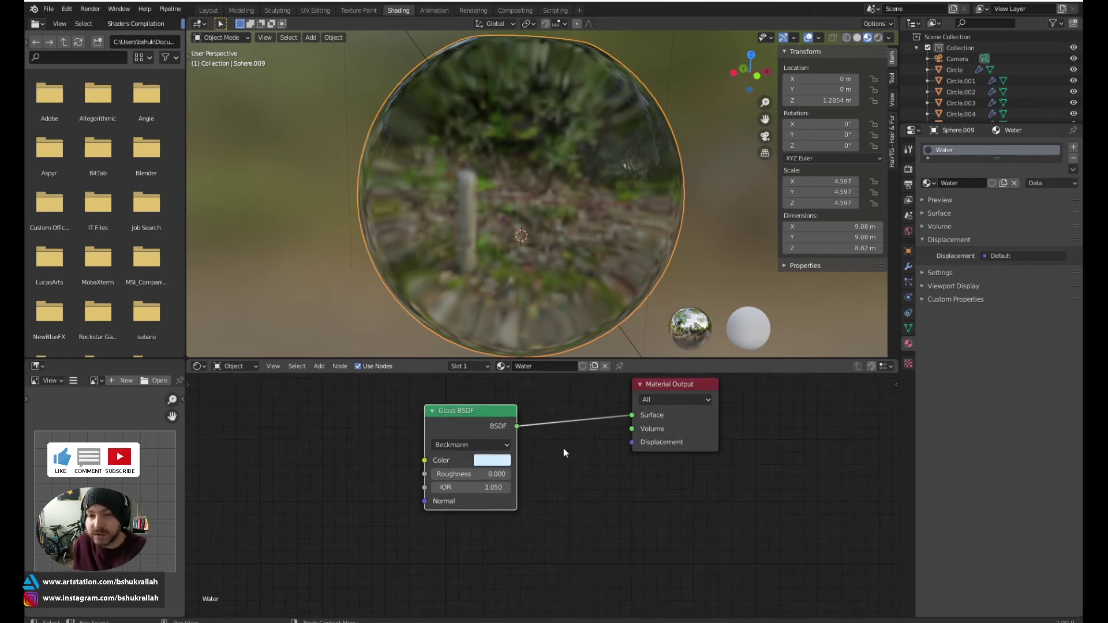
scroll(522, 455, up, 2)
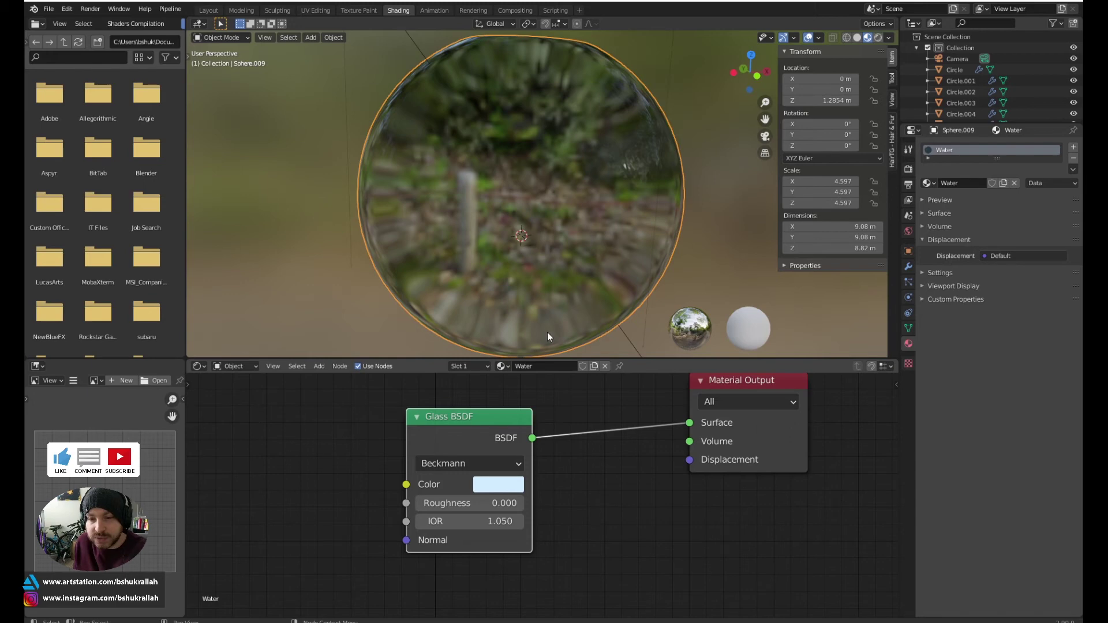
key(h)
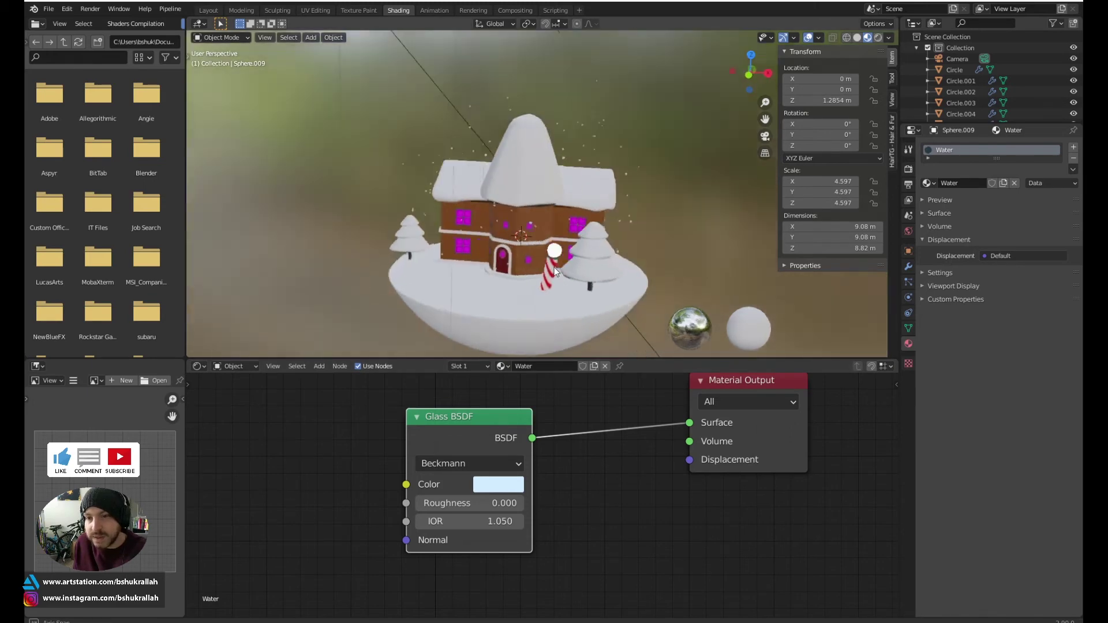
middle_drag(554, 271, 582, 287)
scroll(559, 289, up, 2)
middle_drag(569, 196, 557, 157)
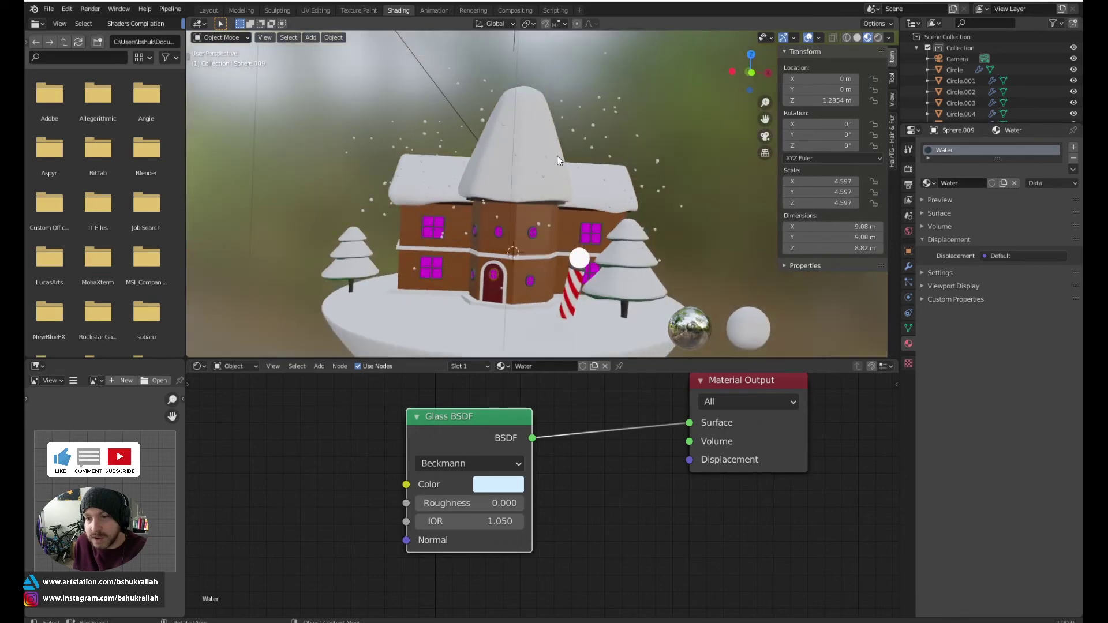
- Inspect the Snow material on the snowflakes and tower roof, and the Wood material on the house bodies
click(599, 133)
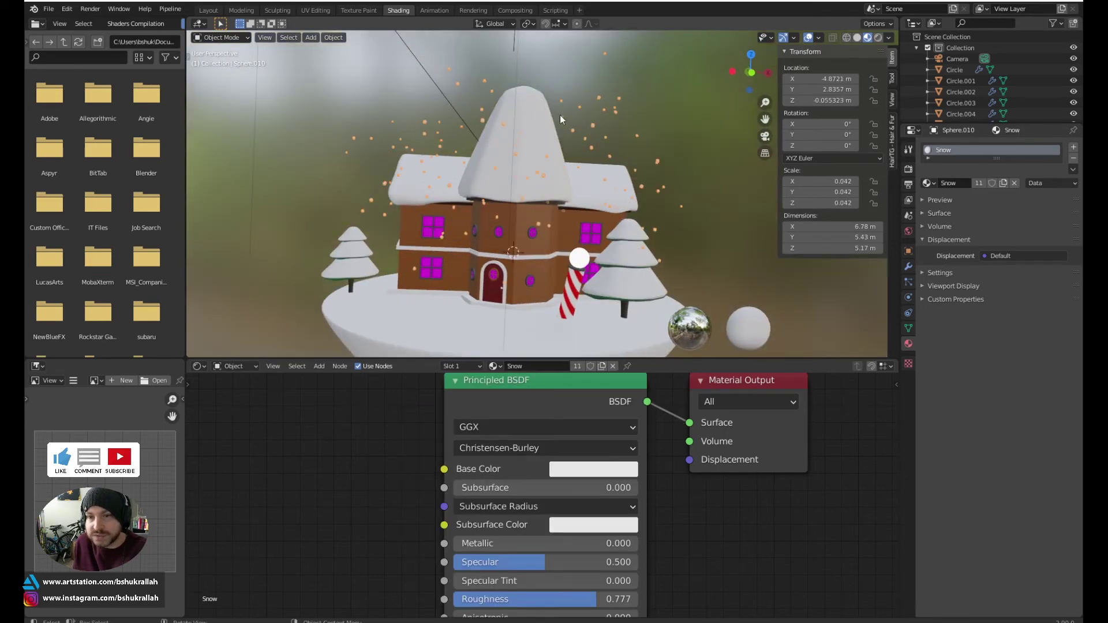
click(529, 134)
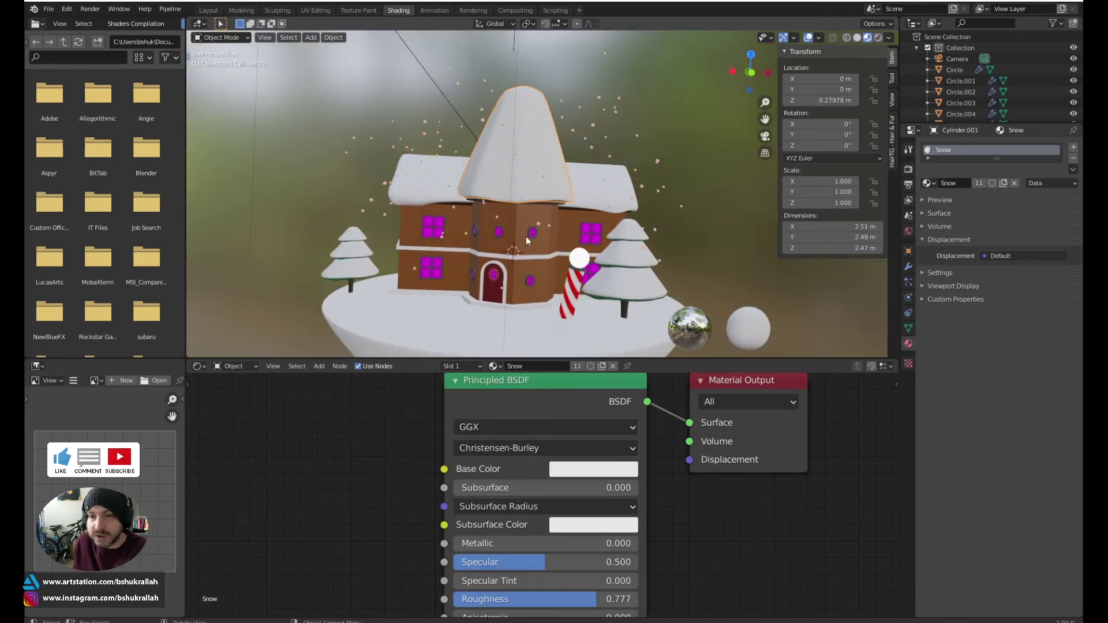
click(516, 251)
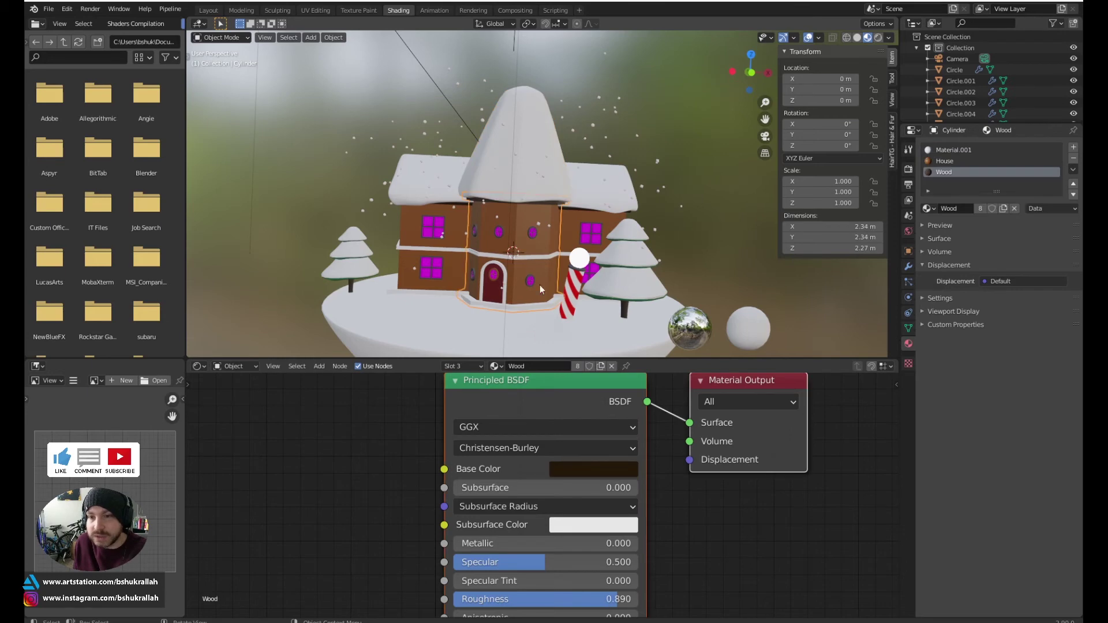
click(574, 289)
scroll(498, 455, down, 3)
click(523, 182)
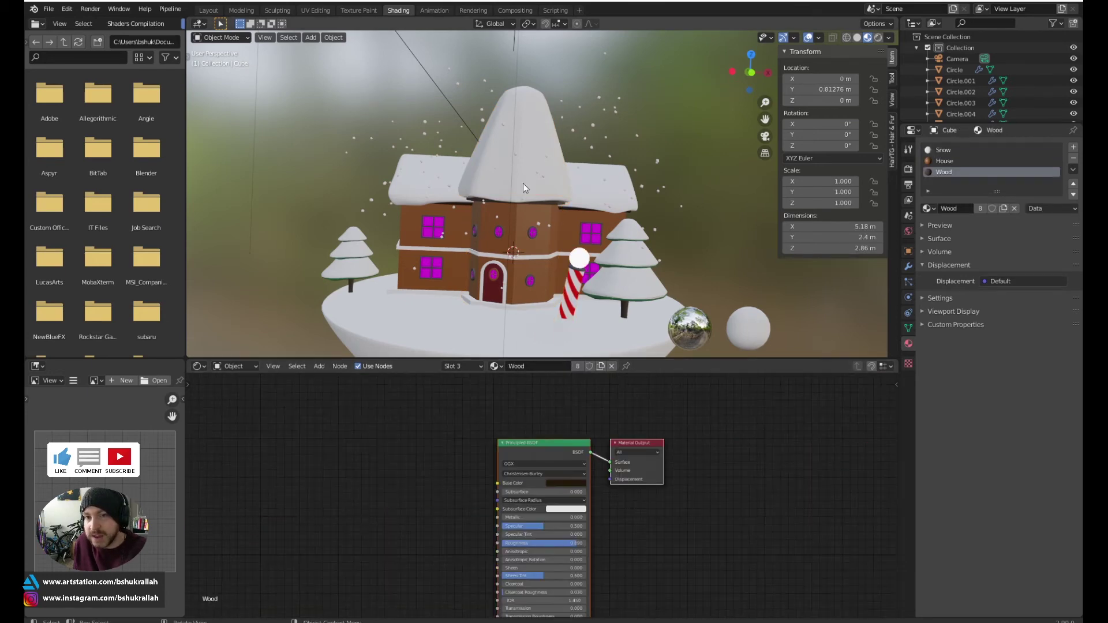
scroll(473, 222, down, 4)
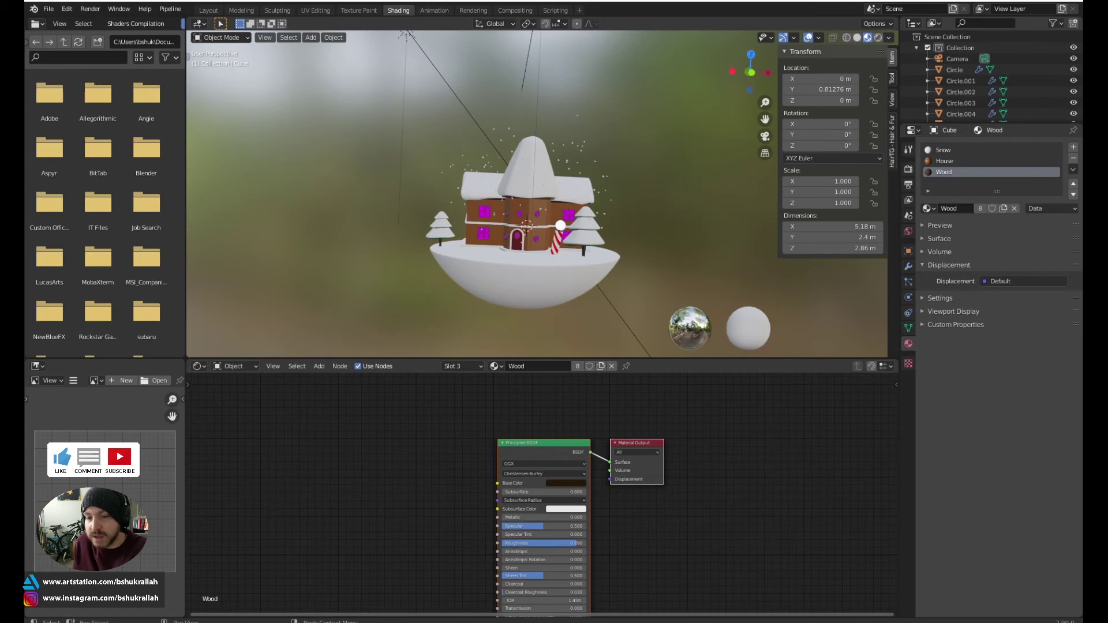
- Switch to krampus.psd in Photoshop and compare the image with the topmost layer hidden and shown
click(372, 587)
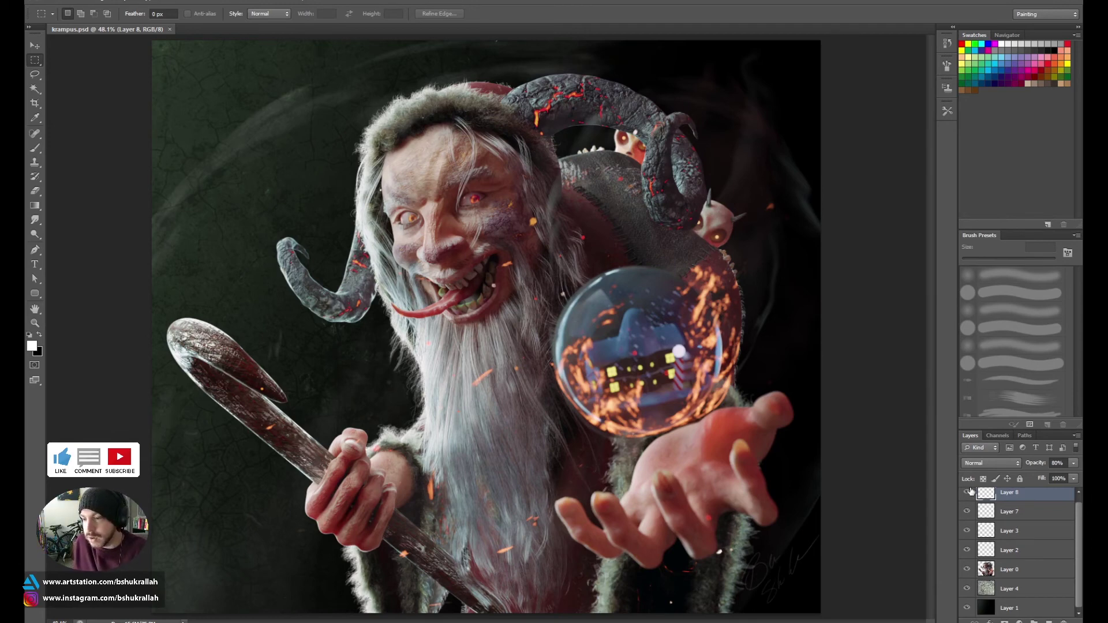
scroll(1003, 526, up, 1)
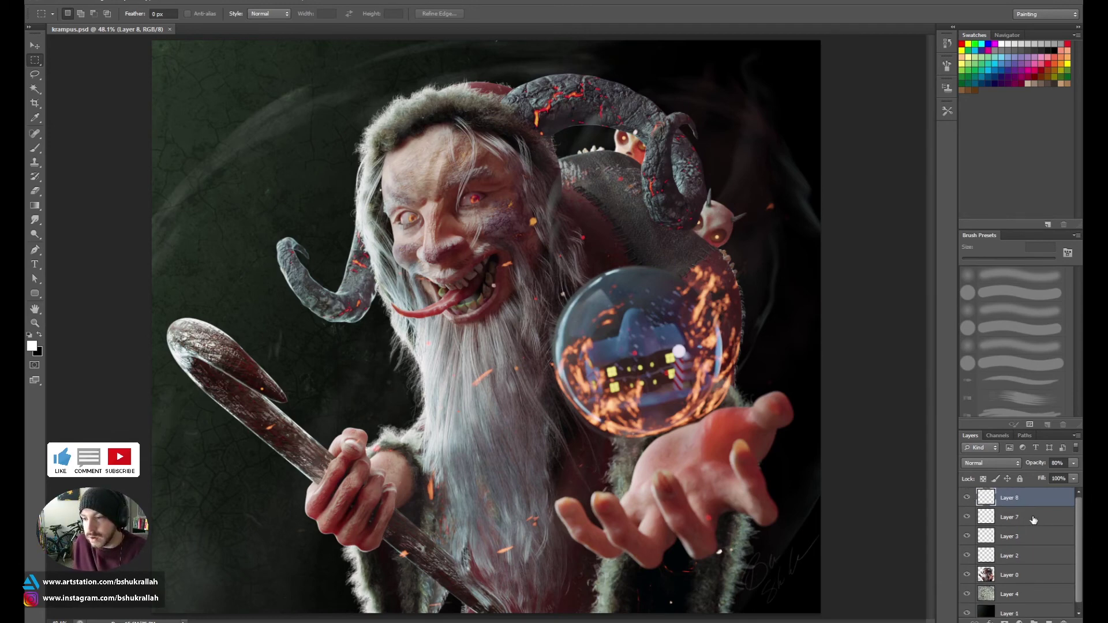
click(966, 498)
click(966, 498)
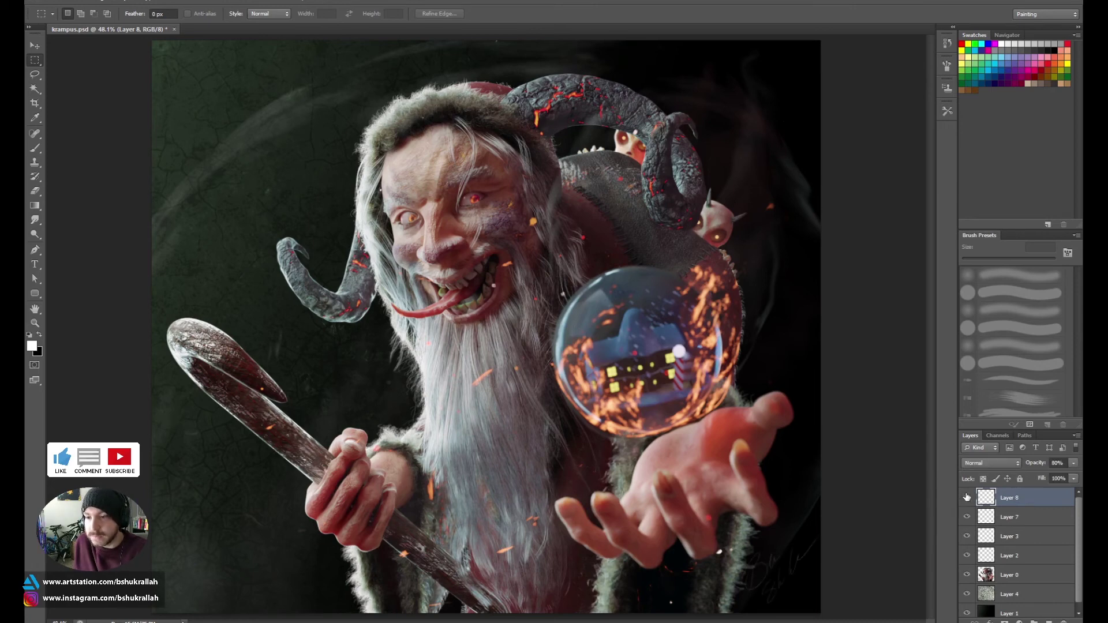
- Select the smoke layer, Layer 2, and toggle its visibility to examine its effect on the background
click(1006, 555)
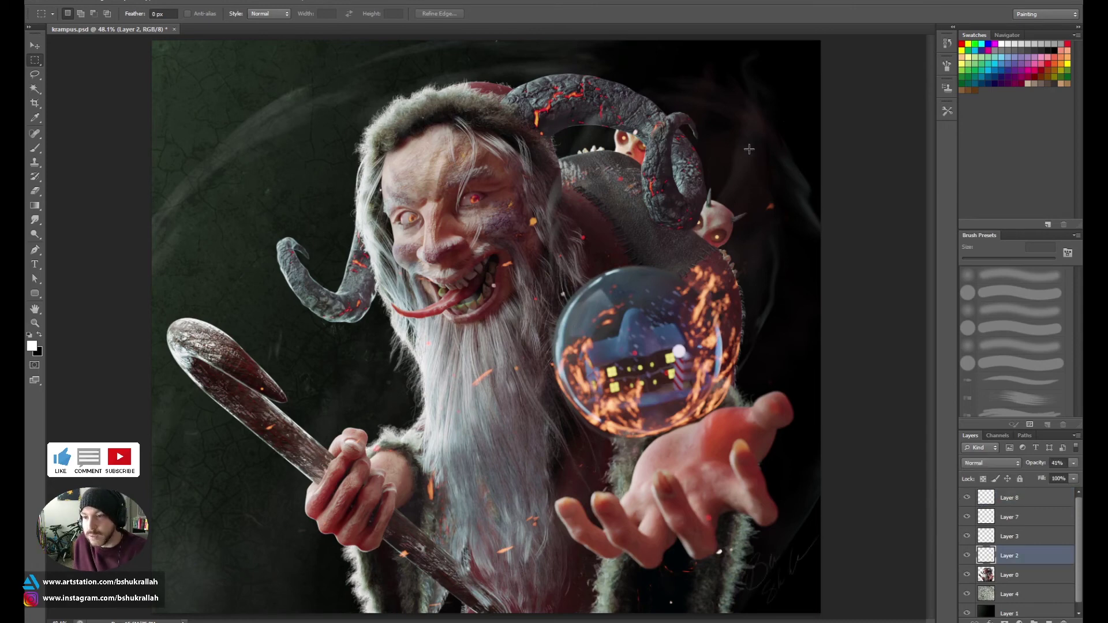
click(967, 556)
click(966, 556)
click(966, 556)
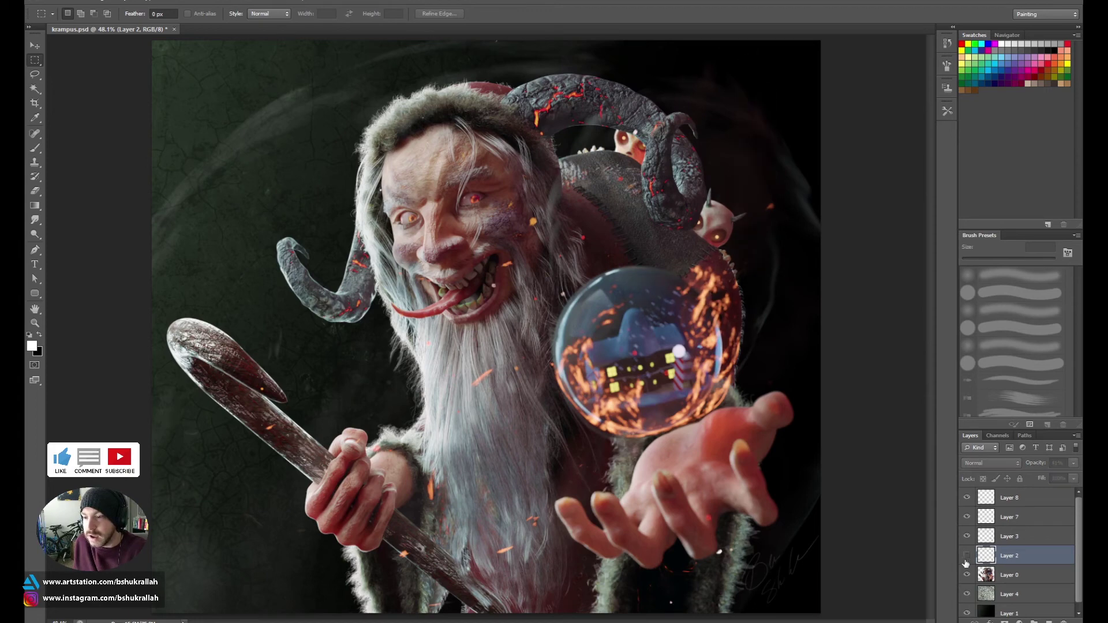
click(966, 556)
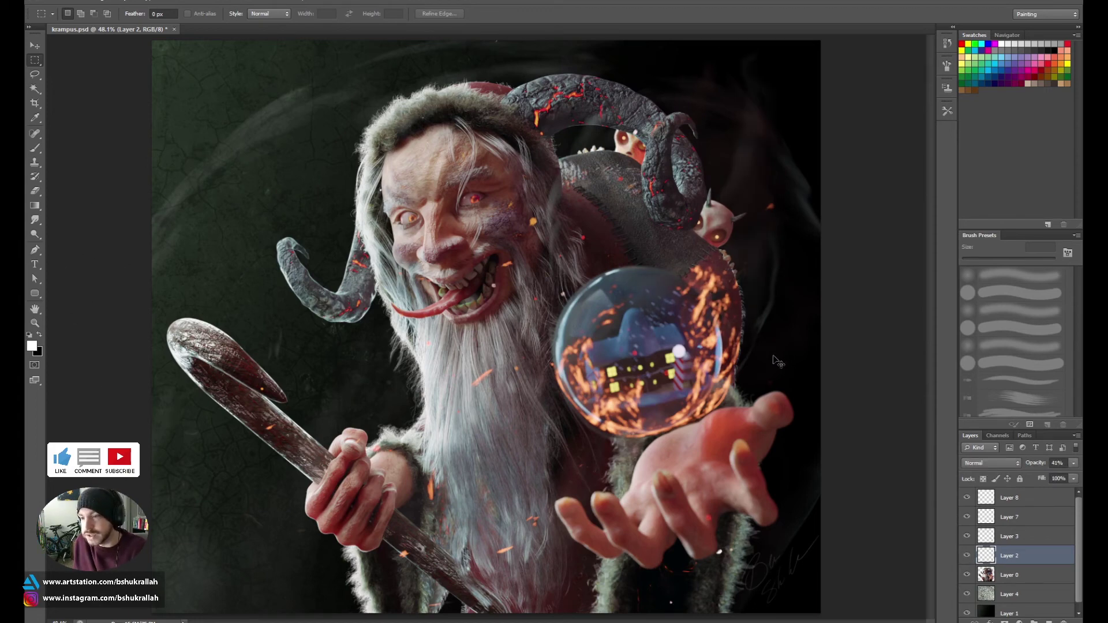
- Try to bend the smoke on Layer 2 with a custom Free Transform warp
key(ctrl+t)
click(545, 14)
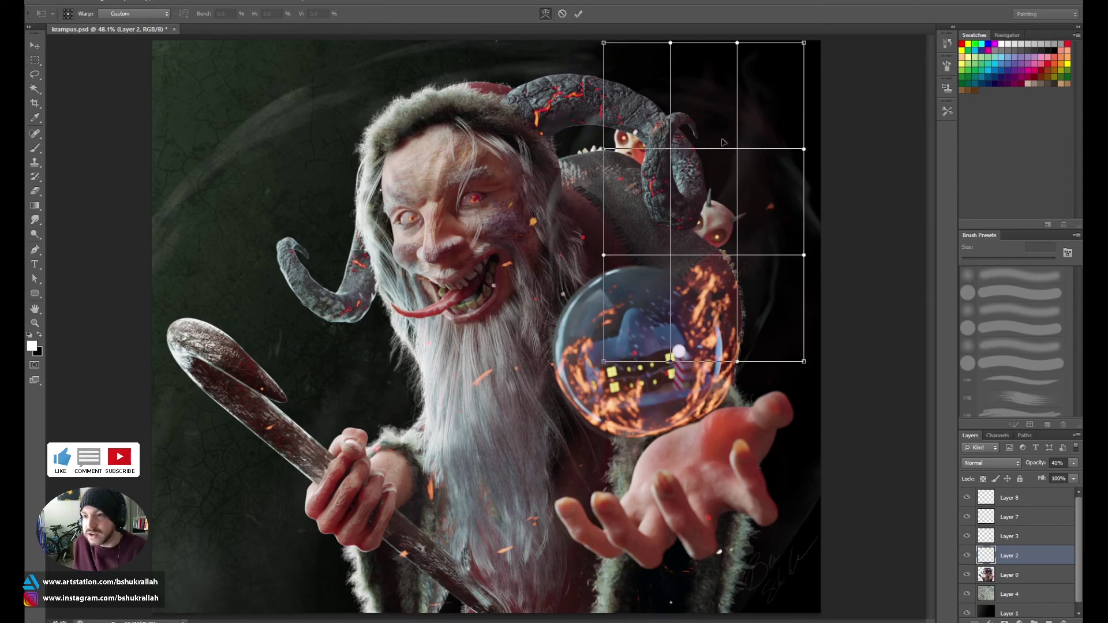
drag(724, 143, 702, 192)
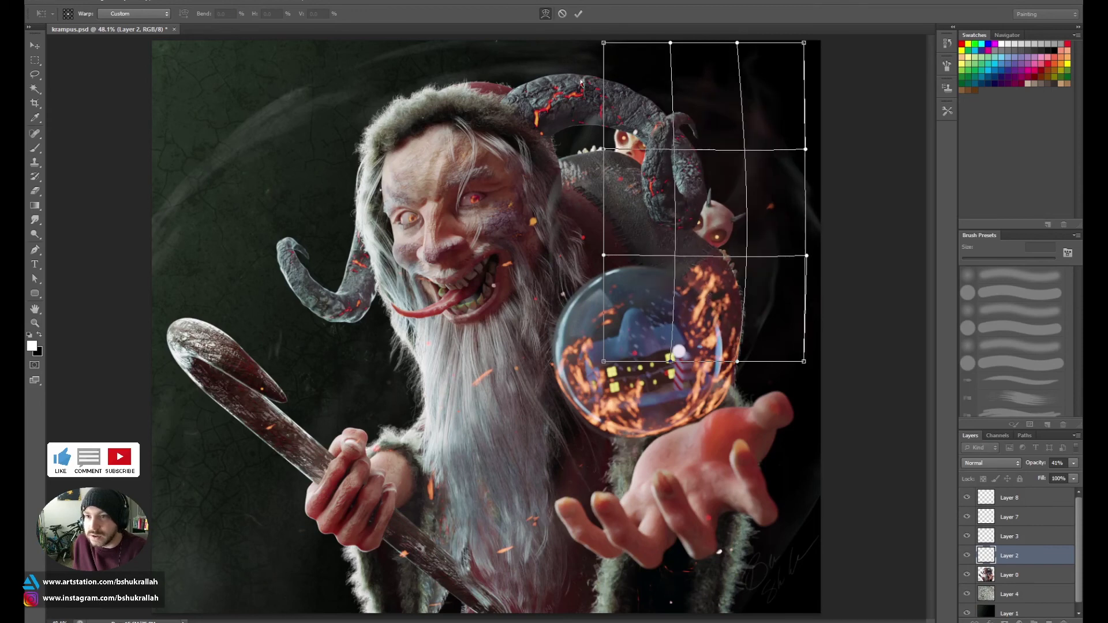
click(561, 14)
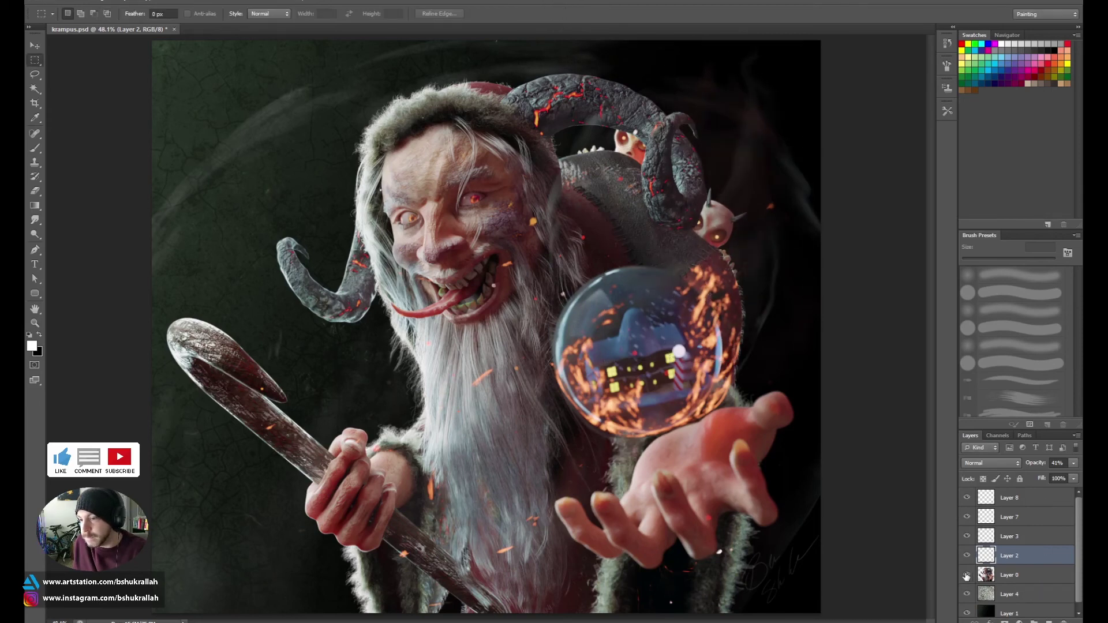
- Hide and reshow the character render layer, and hide the dark gradient backdrop on Layer 1
click(967, 575)
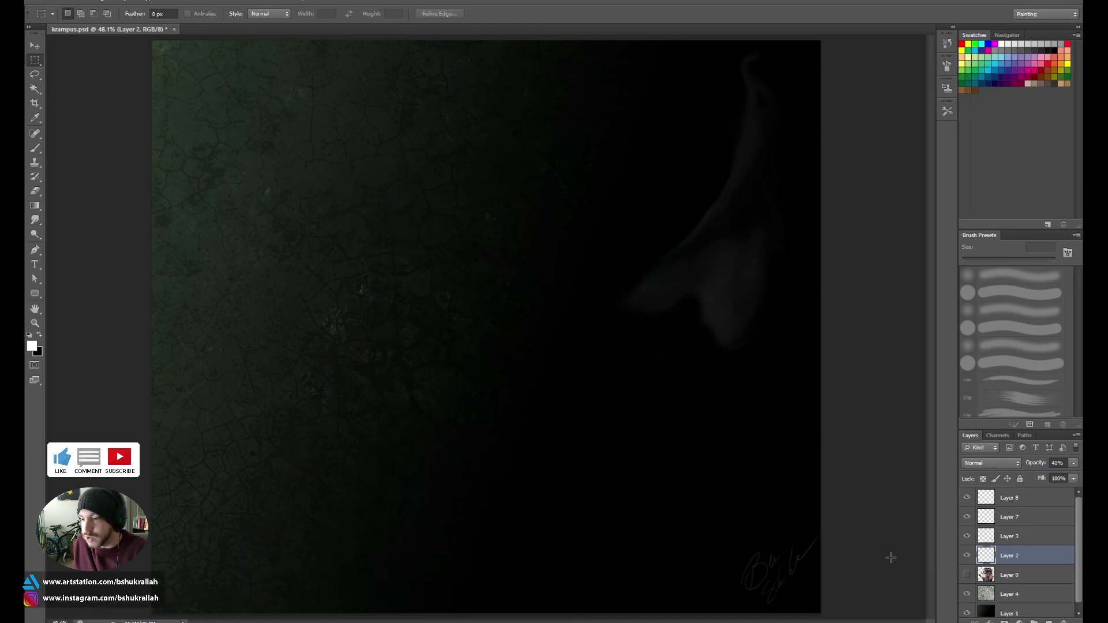
click(966, 575)
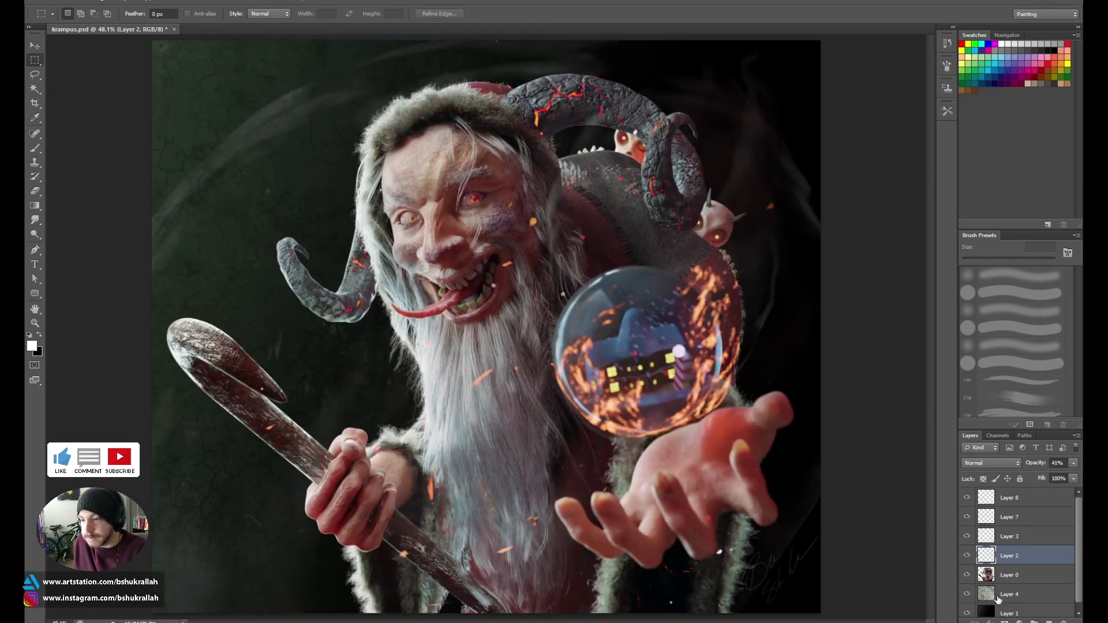
scroll(965, 611, down, 1)
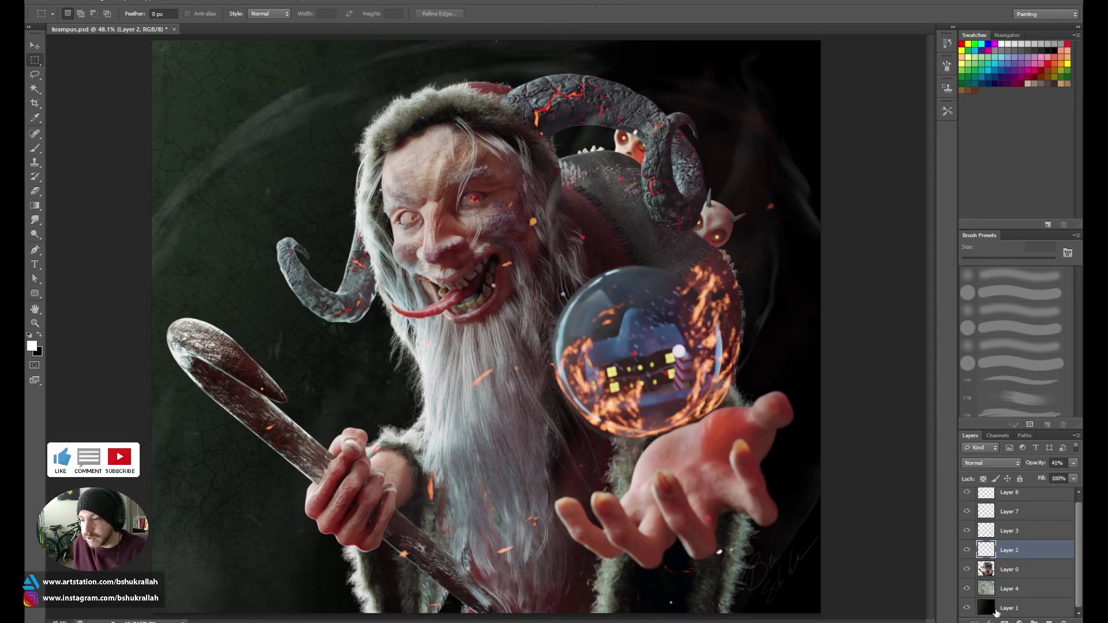
click(976, 610)
click(967, 608)
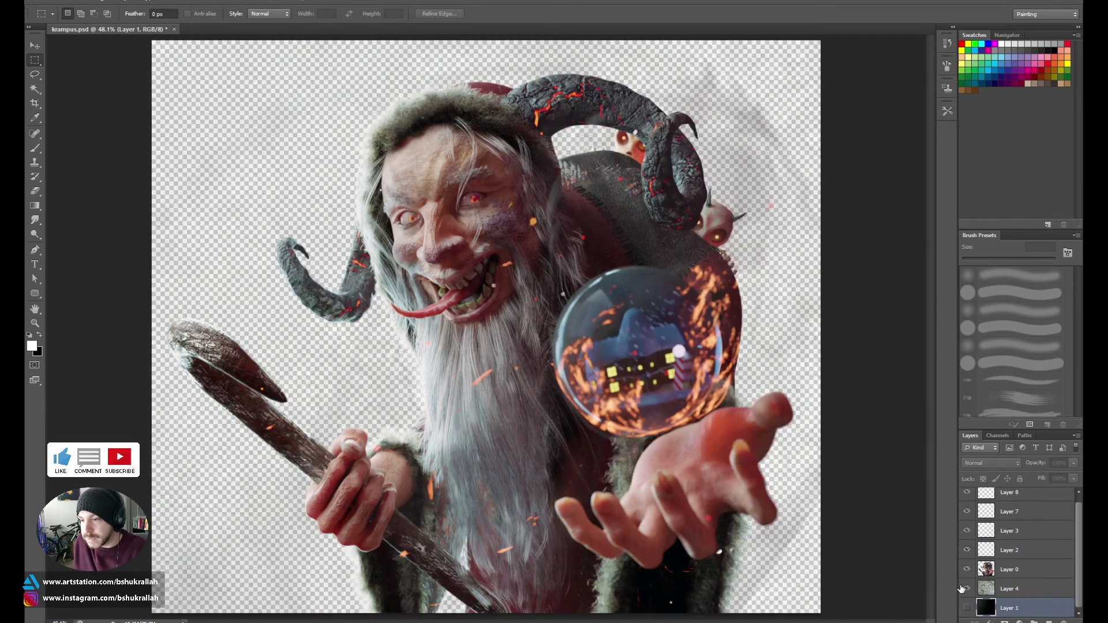
- Toggle the cracked texture on Layer 4 to compare the backdrop, and show Layer 1 again
click(967, 588)
click(966, 590)
click(966, 590)
click(966, 589)
click(964, 610)
click(966, 607)
- Select Layer 4 to examine its Vivid Light blending and toggle Layer 1 off and on beneath it
click(988, 589)
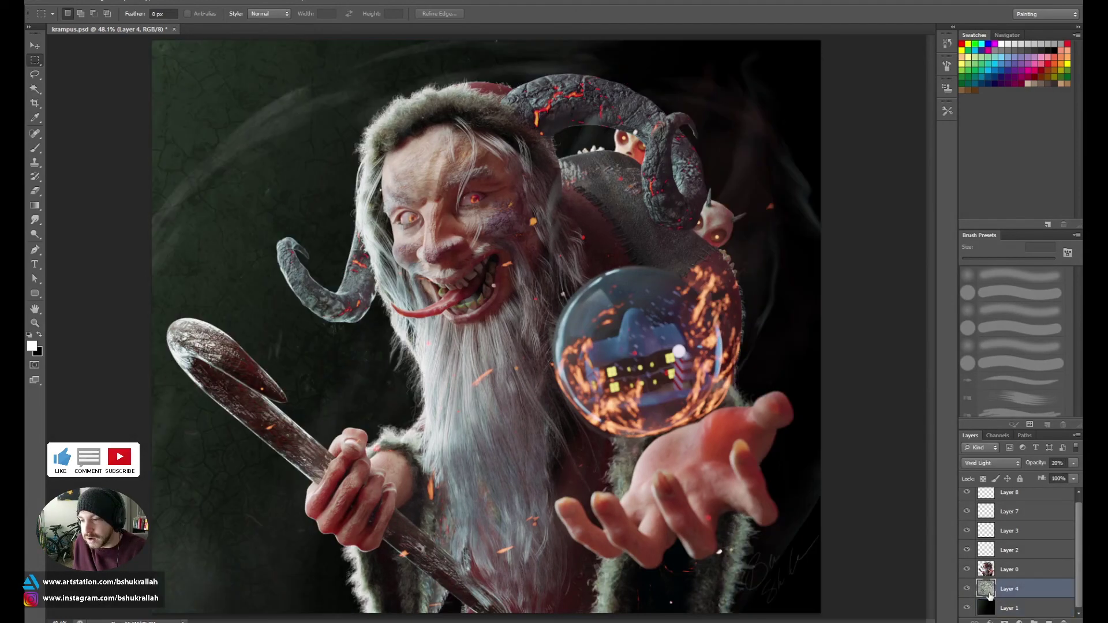
click(966, 607)
click(967, 611)
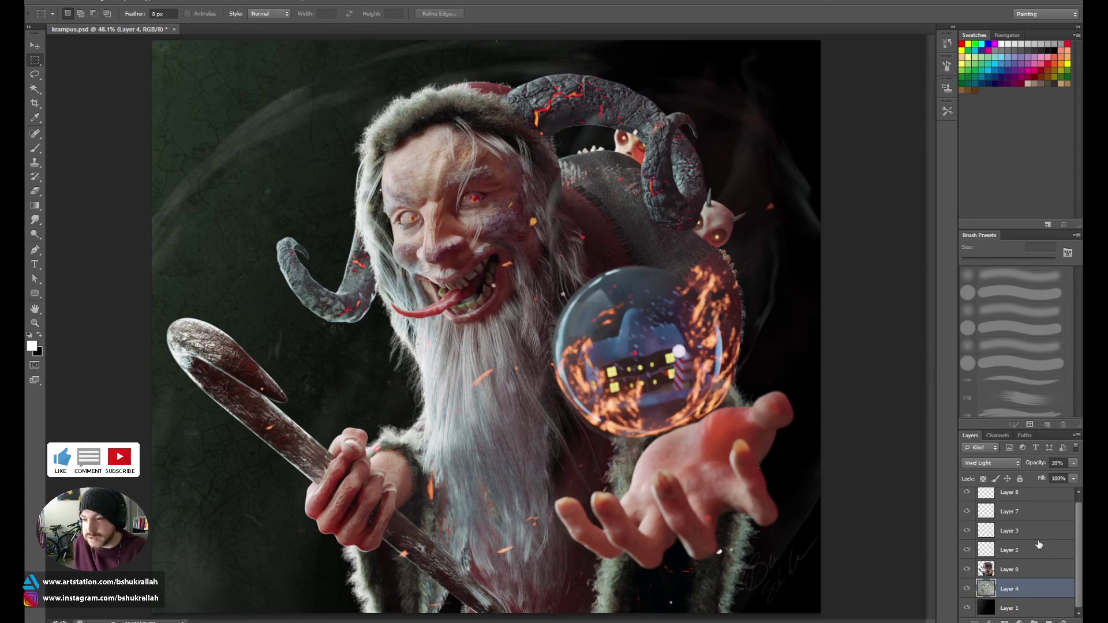
scroll(1039, 545, up, 1)
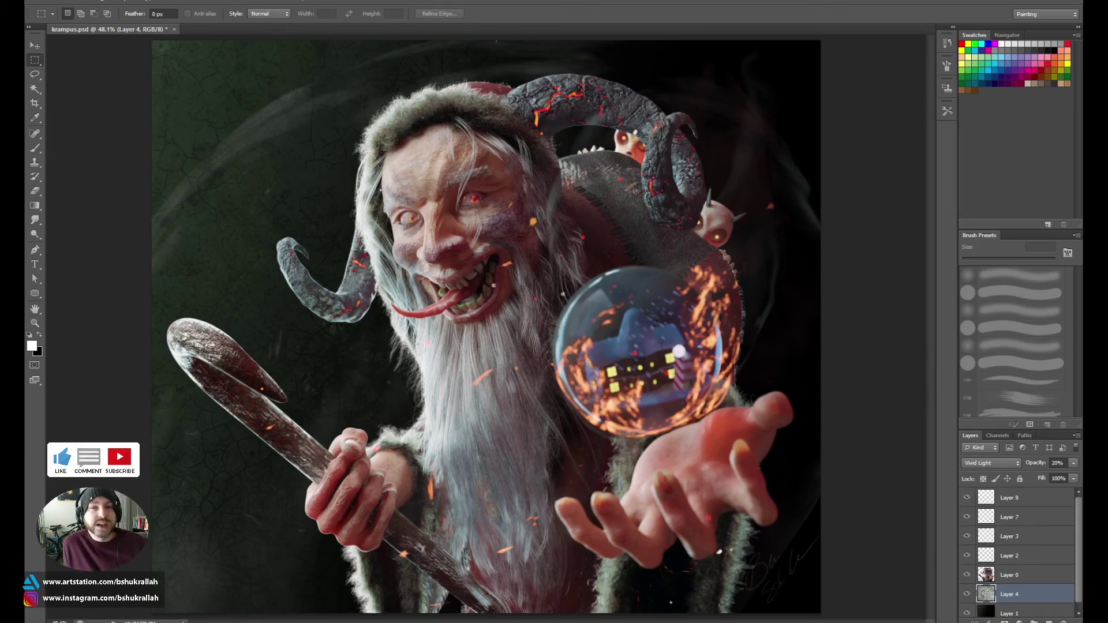